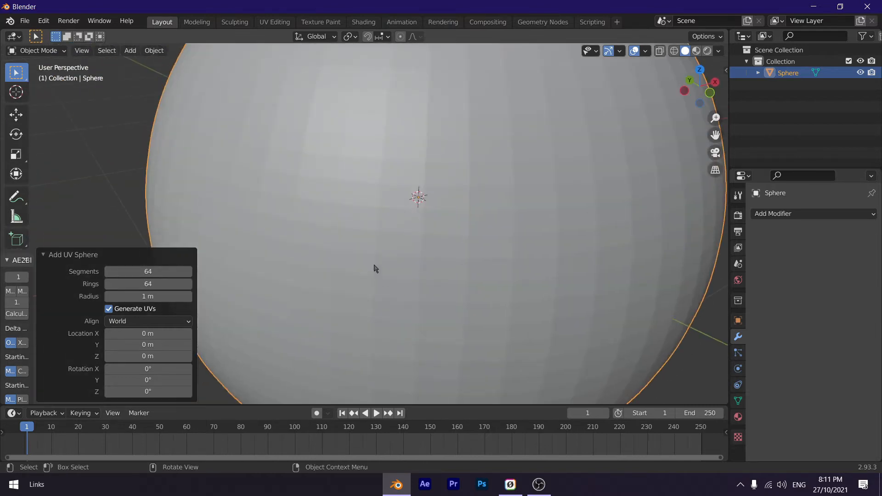
# Apply smooth shading to the sphere and scale it down uniformly to about 0.63
pyautogui.rightClick(368, 209)
pyautogui.click(368, 207)
pyautogui.scroll(-5, 368, 211)
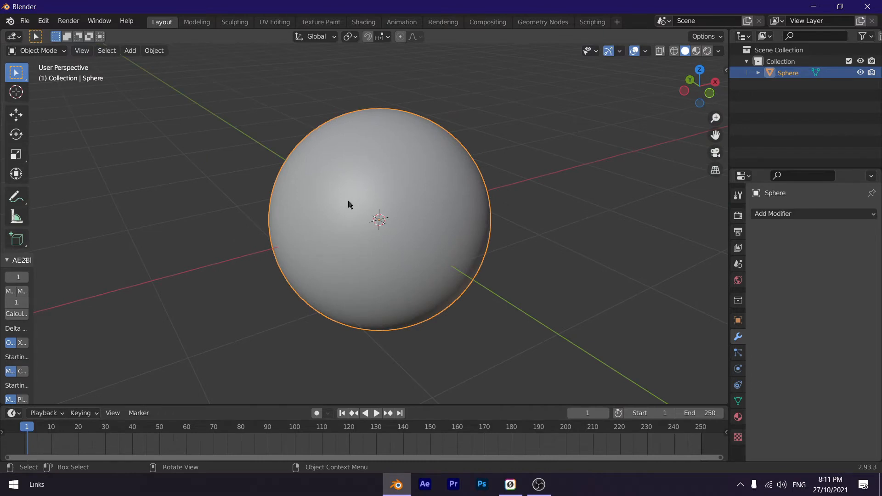
pyautogui.moveTo(351, 203); pyautogui.dragTo(336, 198, button='middle')
pyautogui.press('s')
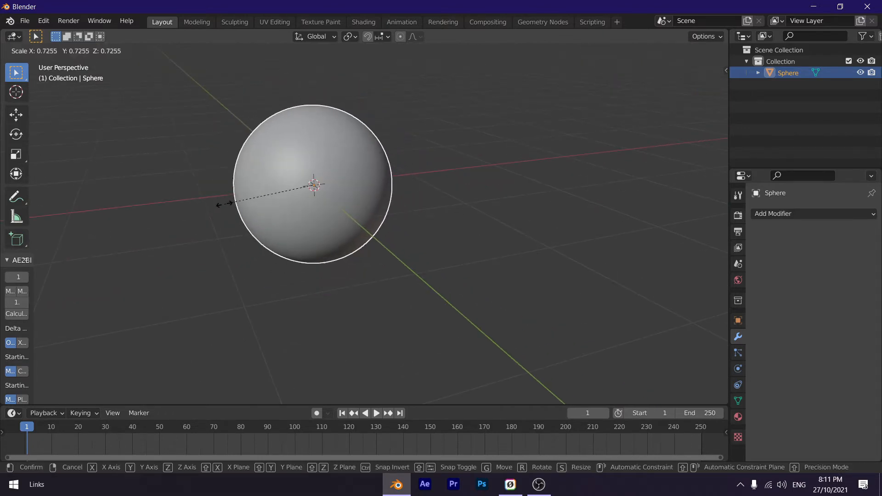
pyautogui.click(236, 203)
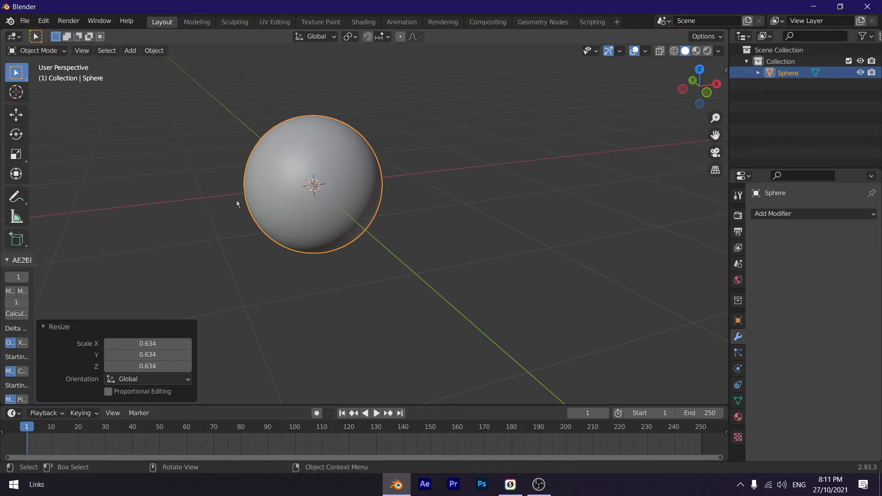
# Add a 2 m plane at the origin and scale it up uniformly to about 1.77
pyautogui.hotkey('shift', 'a')
pyautogui.moveTo(236, 203)
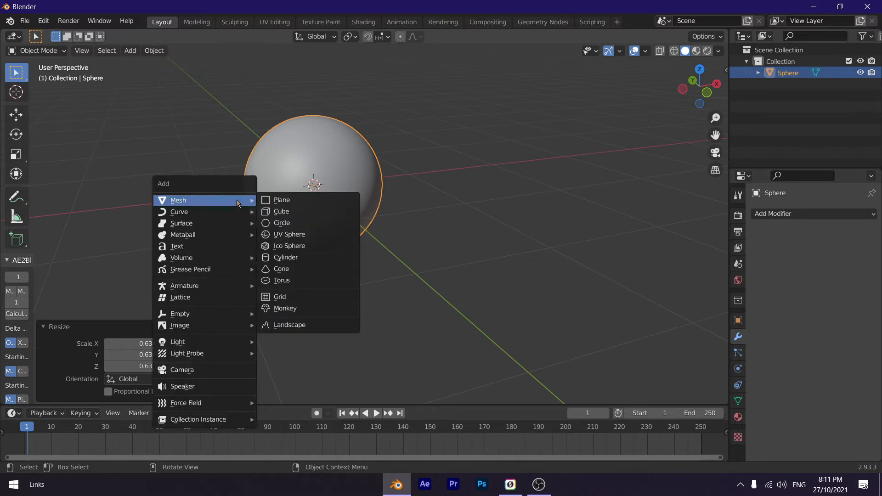
pyautogui.click(277, 201)
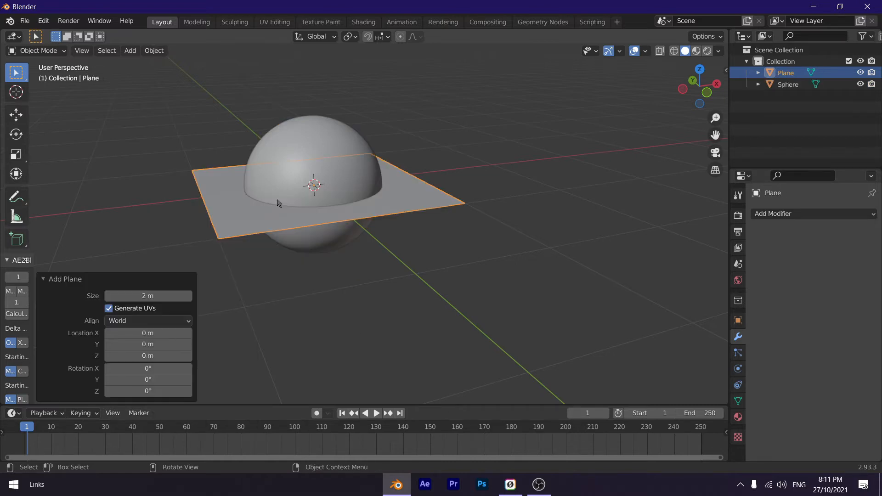
pyautogui.click(700, 70)
pyautogui.scroll(-1, 285, 278)
pyautogui.press('KP_Decimal')
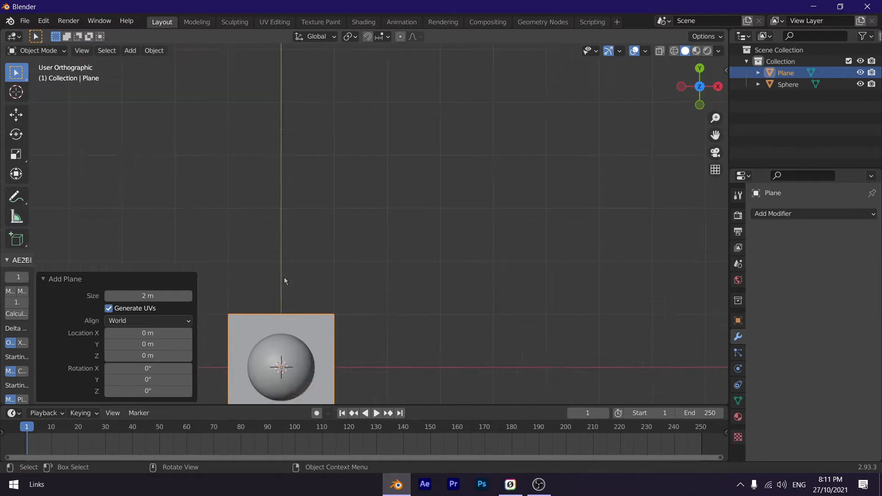
pyautogui.scroll(-3, 291, 288)
pyautogui.press('s')
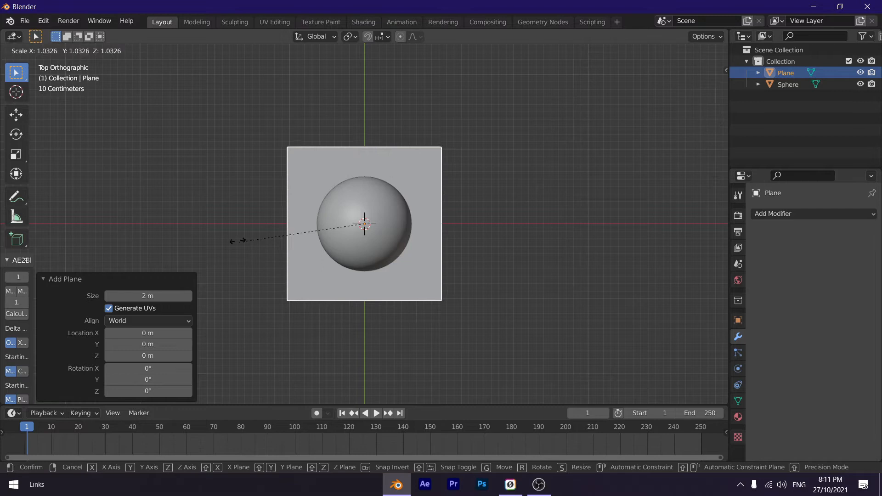
pyautogui.click(147, 209)
# Raise the plane about 1.52 m straight up along the Z axis so it sits above the sphere
pyautogui.moveTo(147, 209); pyautogui.dragTo(170, 181, button='middle')
pyautogui.click(701, 103)
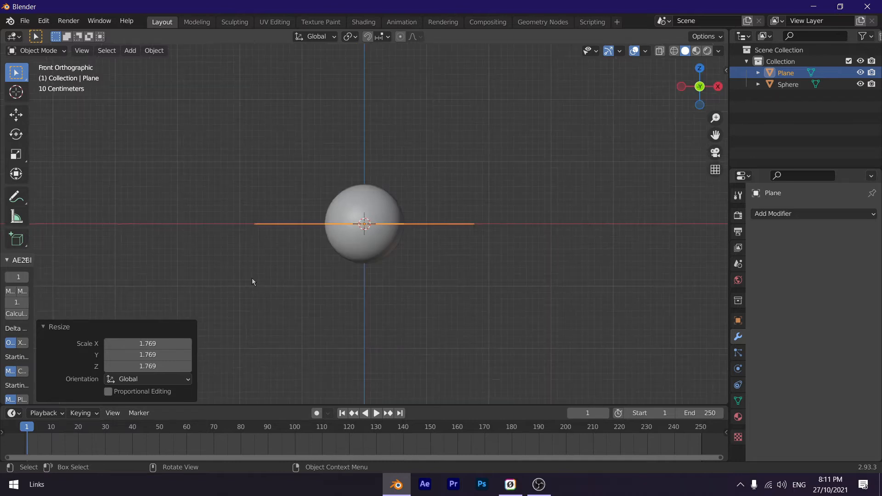
pyautogui.keyDown('shift'); pyautogui.moveTo(252, 248); pyautogui.dragTo(297, 329, button='middle'); pyautogui.keyUp('shift')
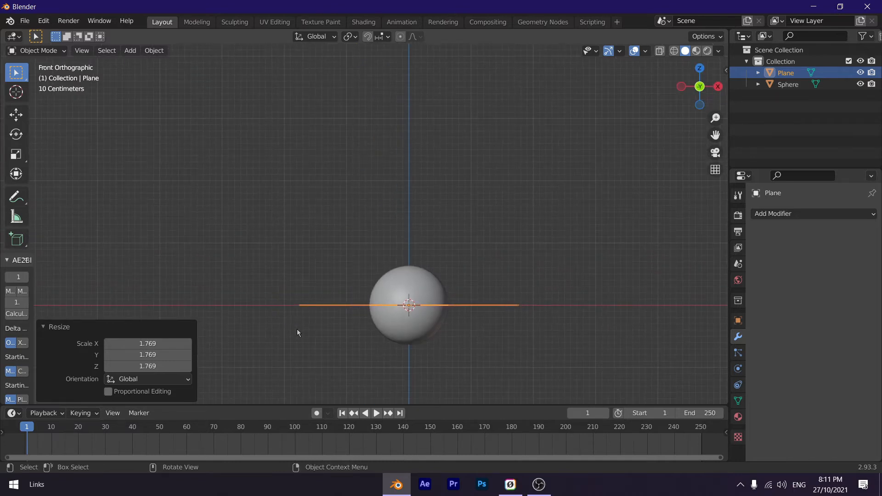
pyautogui.press('g')
pyautogui.press('z')
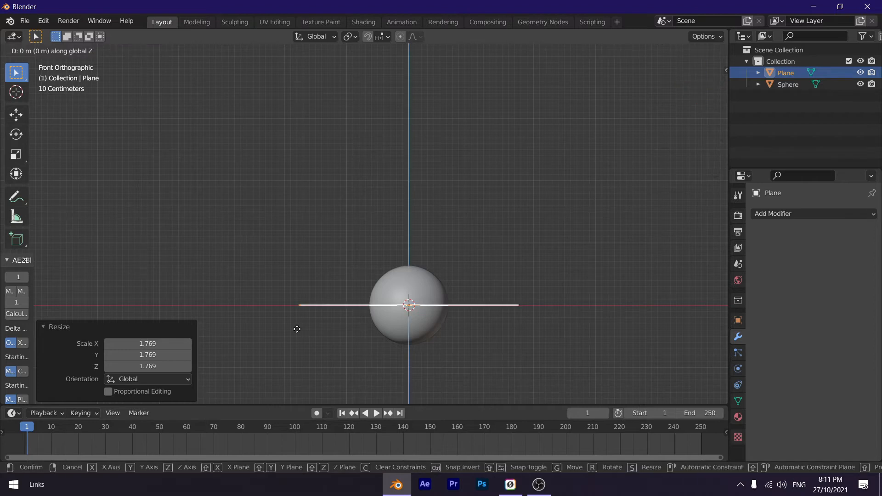
pyautogui.click(295, 228)
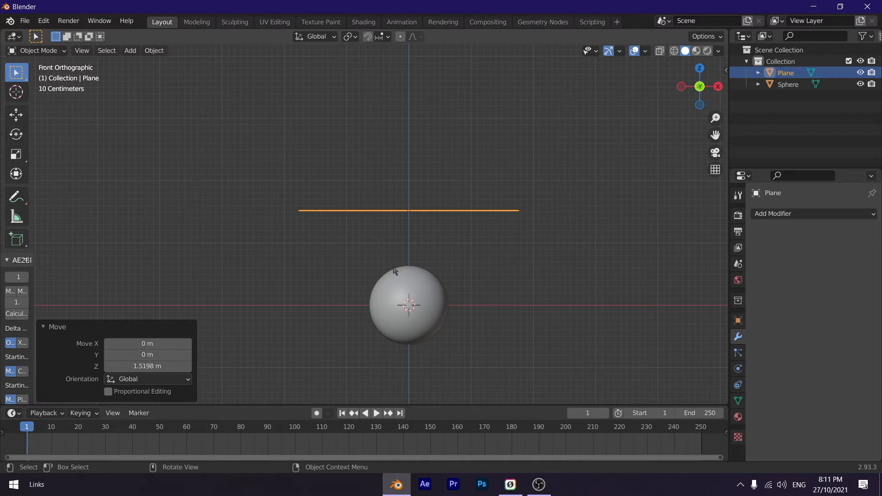
# Give the plane Cloth physics with 10 quality steps
pyautogui.click(738, 369)
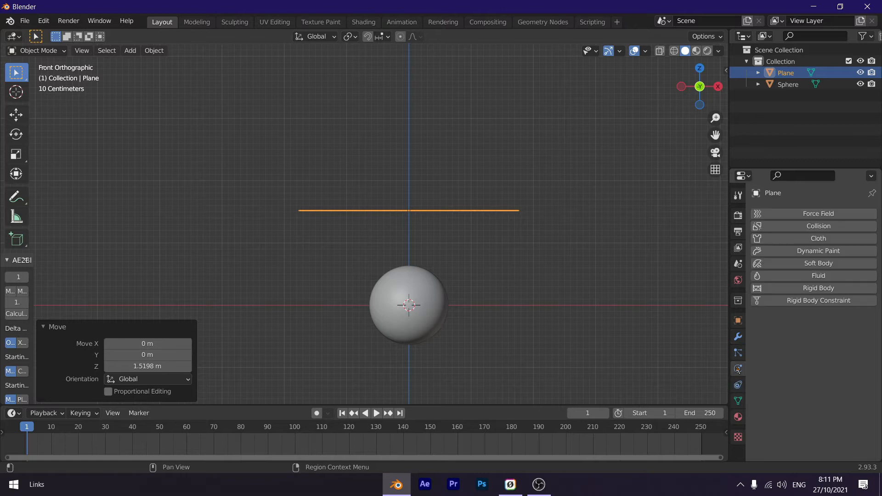
pyautogui.click(793, 237)
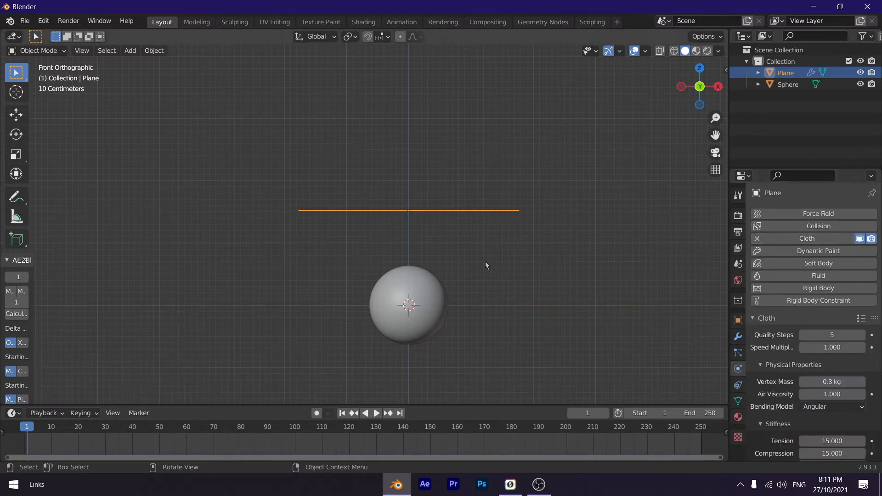
pyautogui.scroll(2, 483, 260)
pyautogui.click(827, 335)
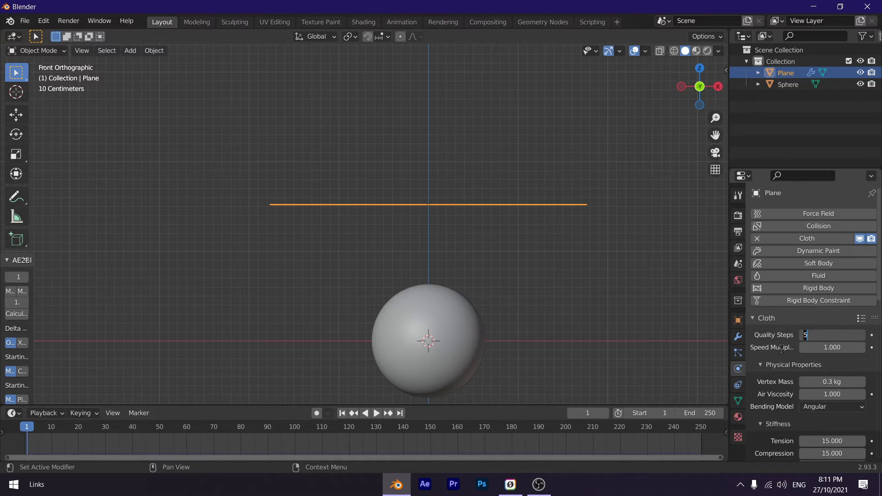
pyautogui.write('10')
pyautogui.press('Return')
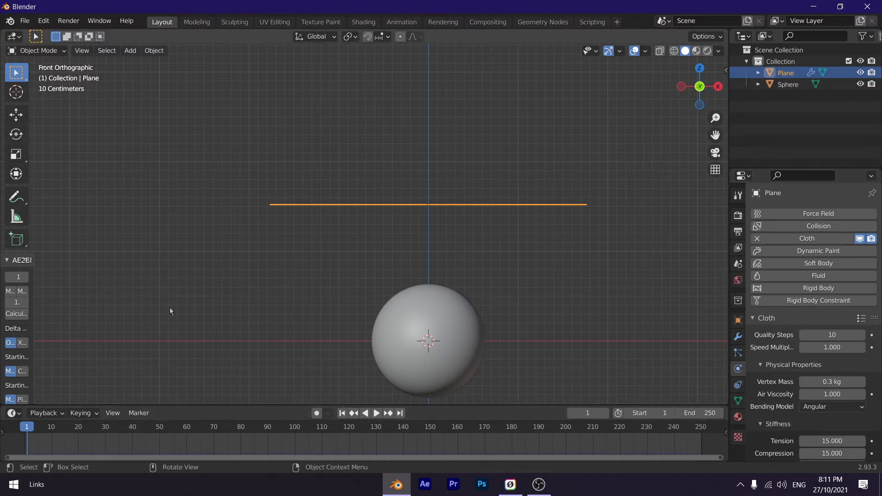
# Play the cloth simulation to watch the plane fall, and return the timeline to frame 0
pyautogui.press('space')
pyautogui.scroll(-5, 173, 307)
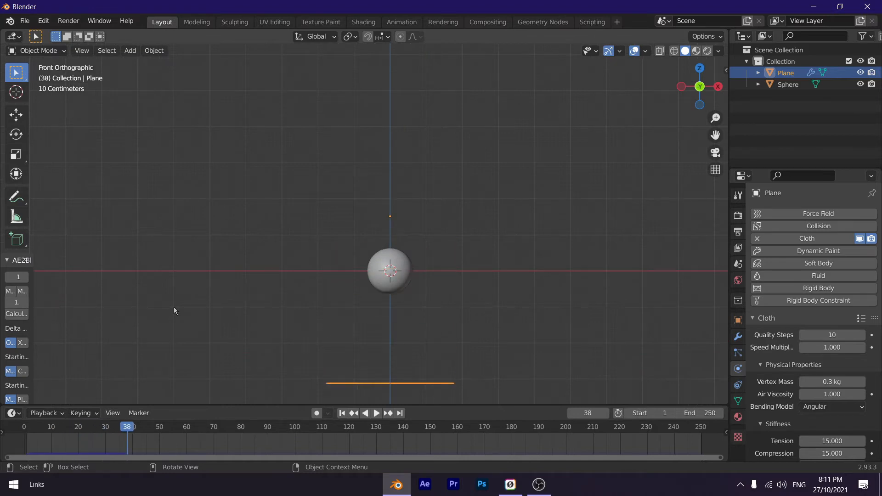
pyautogui.moveTo(79, 441); pyautogui.dragTo(14, 443)
pyautogui.press('space')
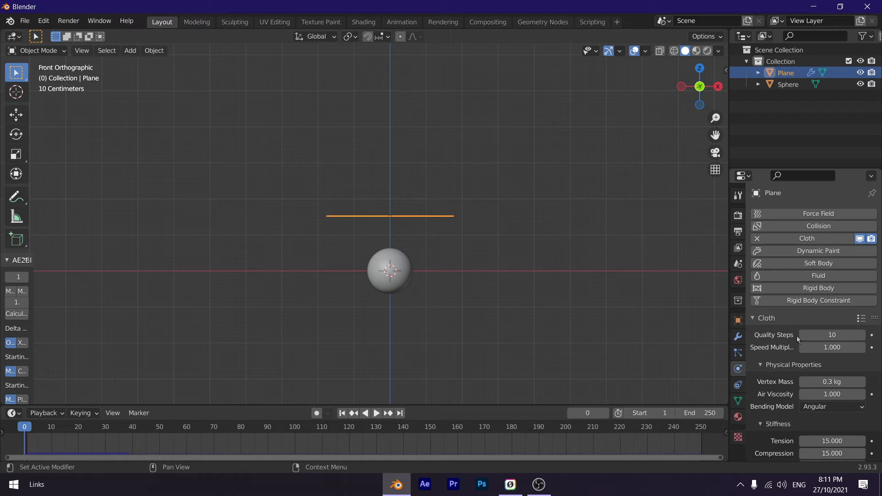
# Give the sphere Collision physics
pyautogui.scroll(7, 507, 250)
pyautogui.keyDown('shift'); pyautogui.moveTo(443, 284); pyautogui.dragTo(379, 177, button='middle'); pyautogui.keyUp('shift')
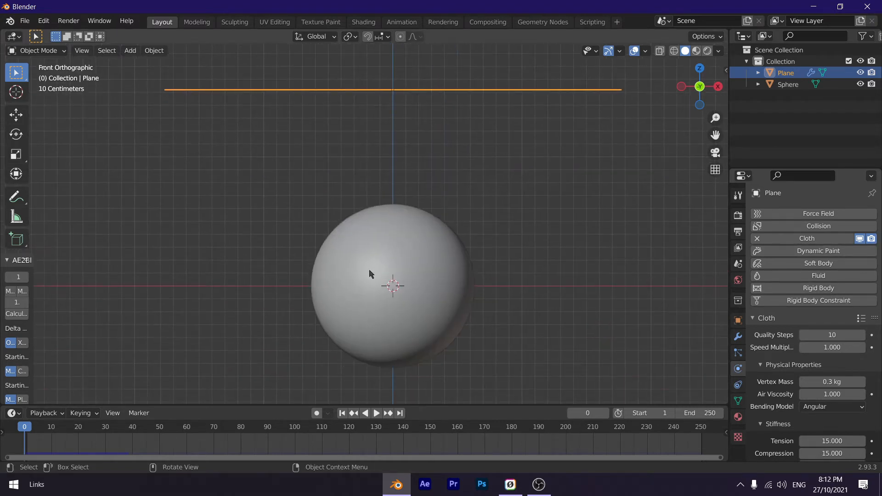
pyautogui.click(372, 274)
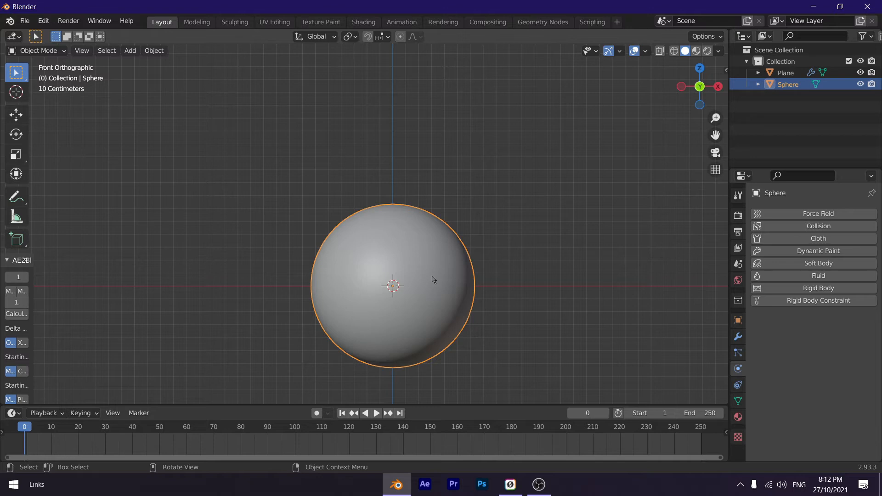
pyautogui.click(808, 226)
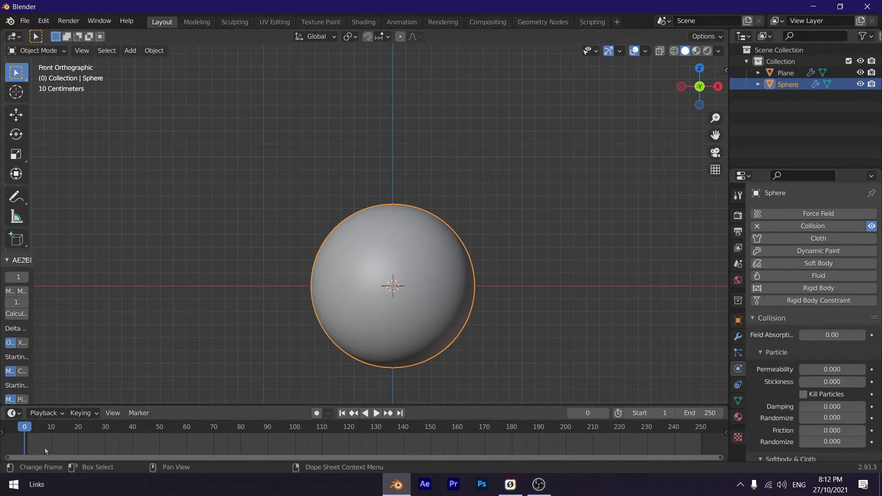
# Play the simulation from frame 0 and check how the plane interacts with the sphere
pyautogui.scroll(-4, 188, 283)
pyautogui.press('space')
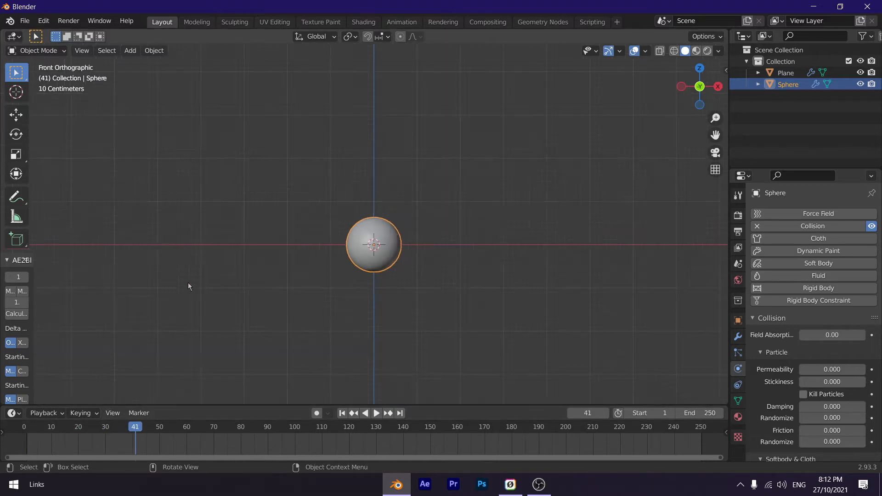
pyautogui.moveTo(188, 283); pyautogui.dragTo(251, 335, button='middle')
pyautogui.press('space')
pyautogui.moveTo(279, 298); pyautogui.dragTo(272, 219, button='middle')
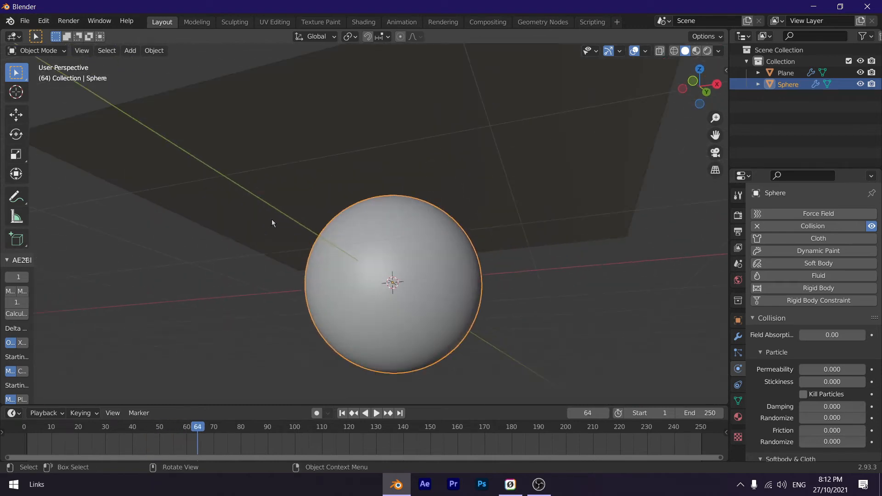
# Subdivide the plane's mesh with 10 cuts
pyautogui.click(284, 197)
pyautogui.moveTo(284, 198); pyautogui.dragTo(339, 295, button='middle')
pyautogui.press('Tab')
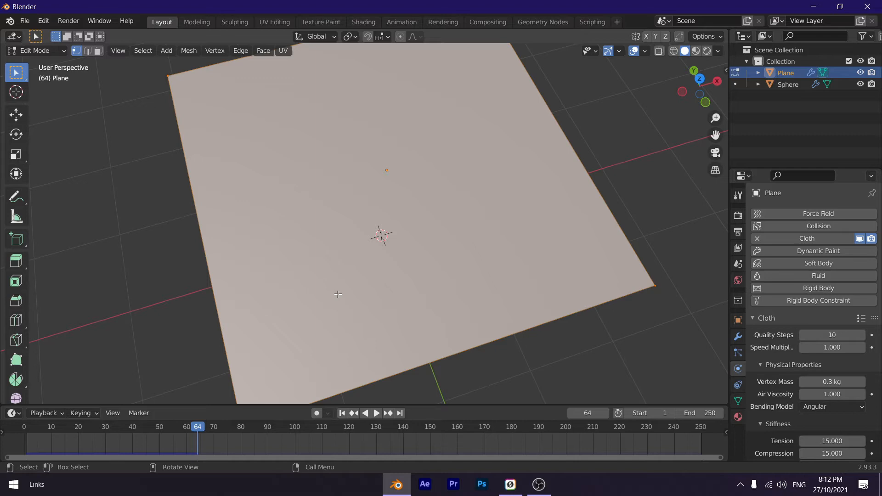
pyautogui.rightClick(296, 167)
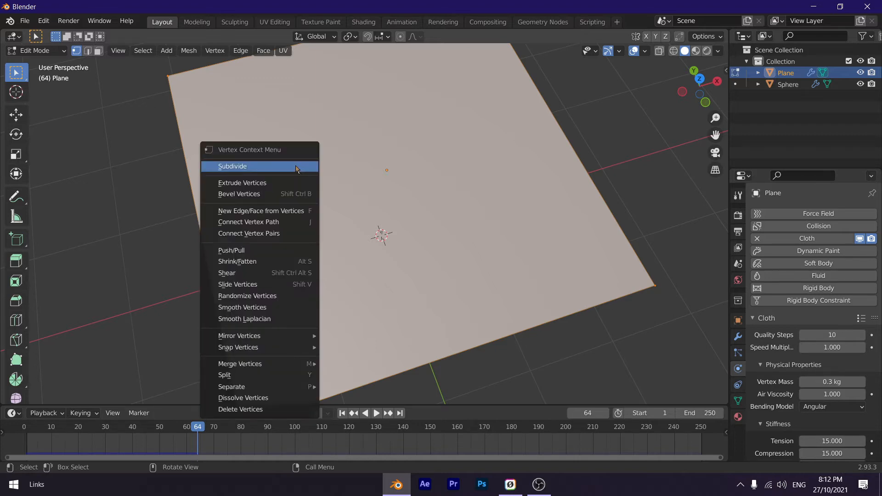
pyautogui.click(296, 167)
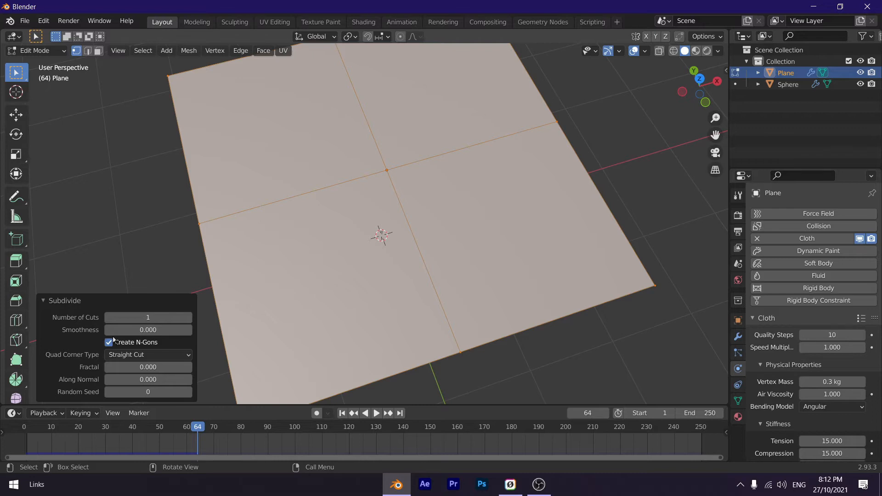
pyautogui.moveTo(148, 318); pyautogui.dragTo(162, 317)
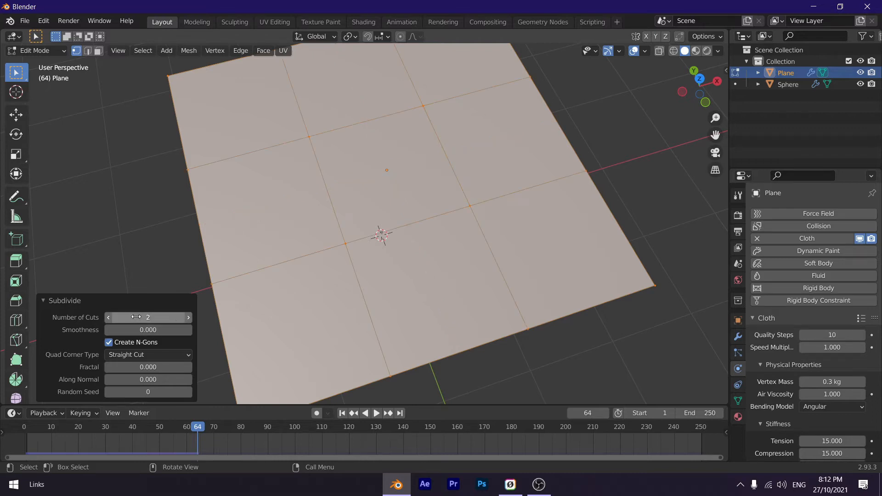
pyautogui.click(189, 321)
pyautogui.click(189, 320)
pyautogui.click(189, 320)
pyautogui.click(188, 320)
pyautogui.click(188, 320)
pyautogui.click(189, 318)
pyautogui.click(189, 318)
pyautogui.click(188, 318)
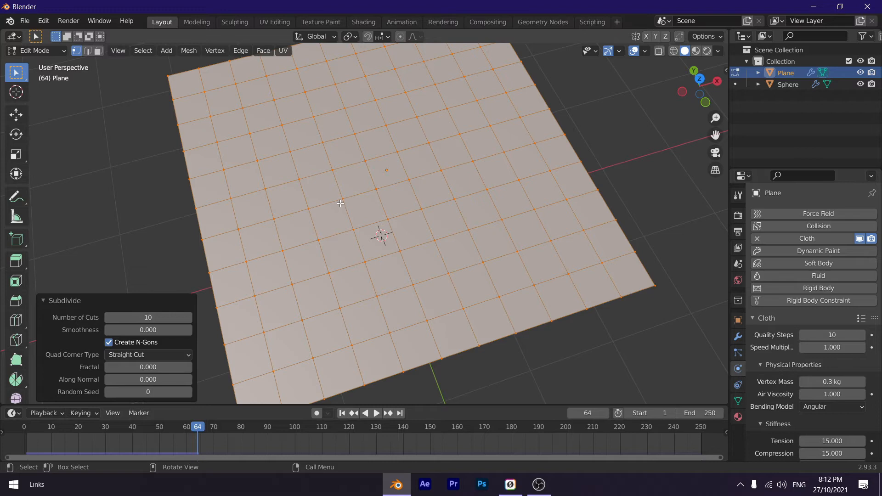
# Subdivide the plane's mesh twice more with one cut each and return to Object Mode
pyautogui.rightClick(338, 155)
pyautogui.click(338, 155)
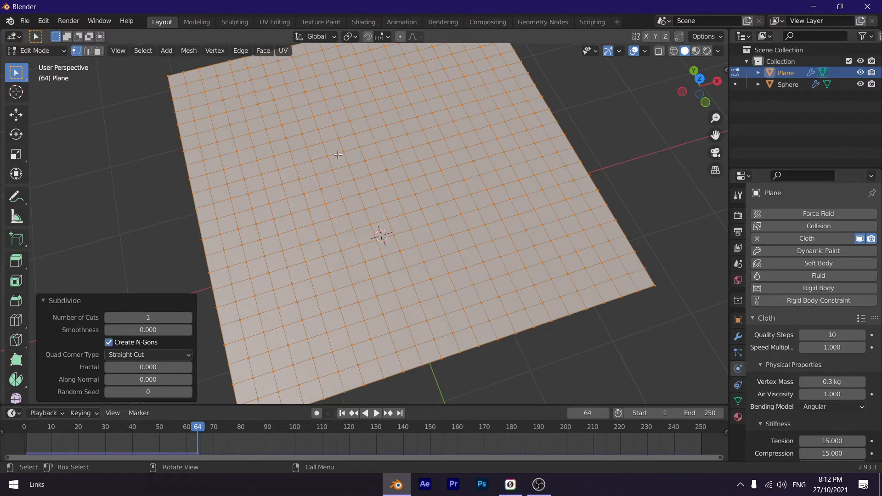
pyautogui.rightClick(338, 155)
pyautogui.click(338, 155)
pyautogui.scroll(-4, 323, 150)
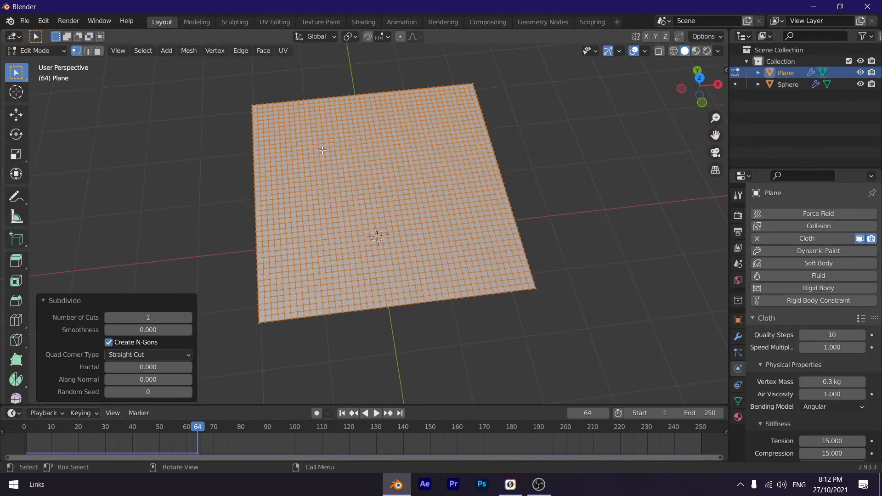
pyautogui.scroll(2, 368, 210)
pyautogui.moveTo(367, 209); pyautogui.dragTo(393, 207, button='middle')
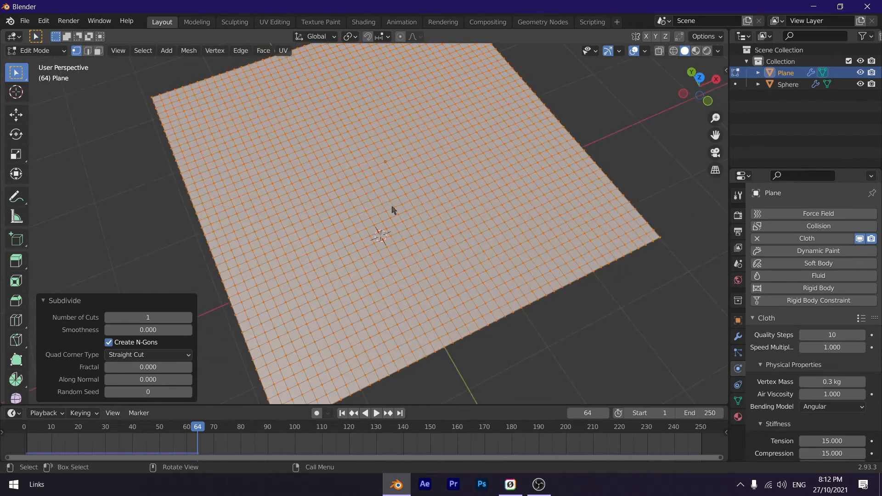
pyautogui.press('Tab')
# Rewind to frame 0 and play the simulation to about frame 30 to see the cloth drape over the sphere
pyautogui.scroll(-3, 393, 208)
pyautogui.moveTo(304, 308); pyautogui.dragTo(295, 262, button='middle')
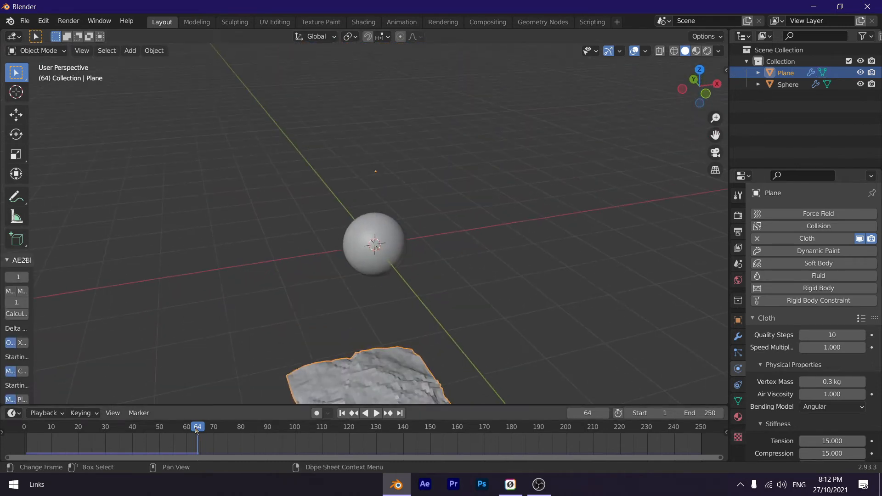
pyautogui.moveTo(196, 431); pyautogui.dragTo(24, 430)
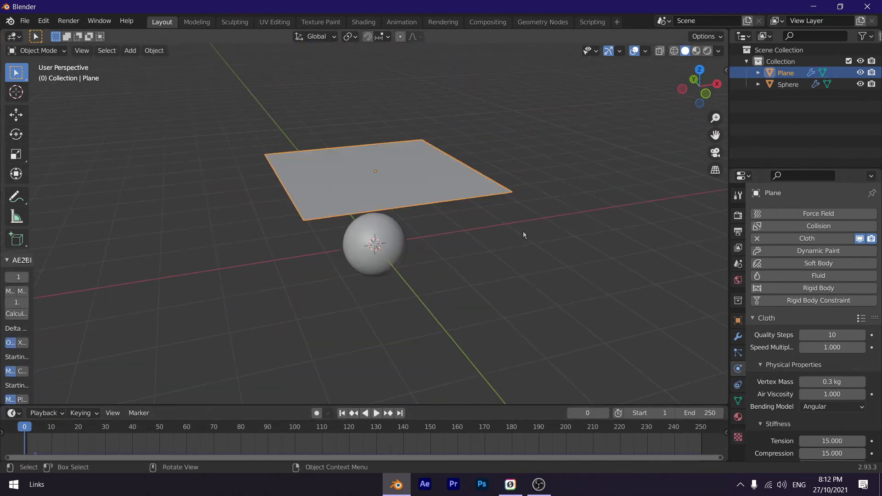
pyautogui.press('space')
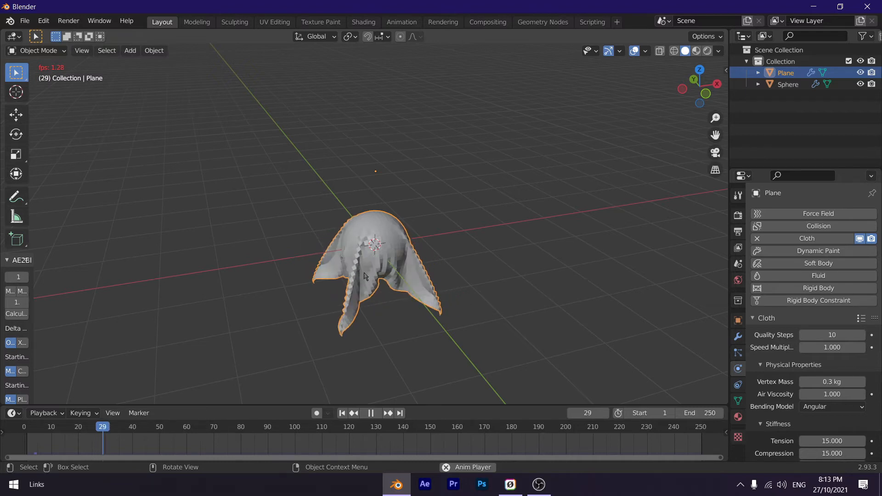
pyautogui.press('space')
# Scale the sphere under the draped cloth down uniformly to about 0.56
pyautogui.scroll(5, 353, 248)
pyautogui.moveTo(354, 250); pyautogui.dragTo(375, 239, button='middle')
pyautogui.click(375, 239)
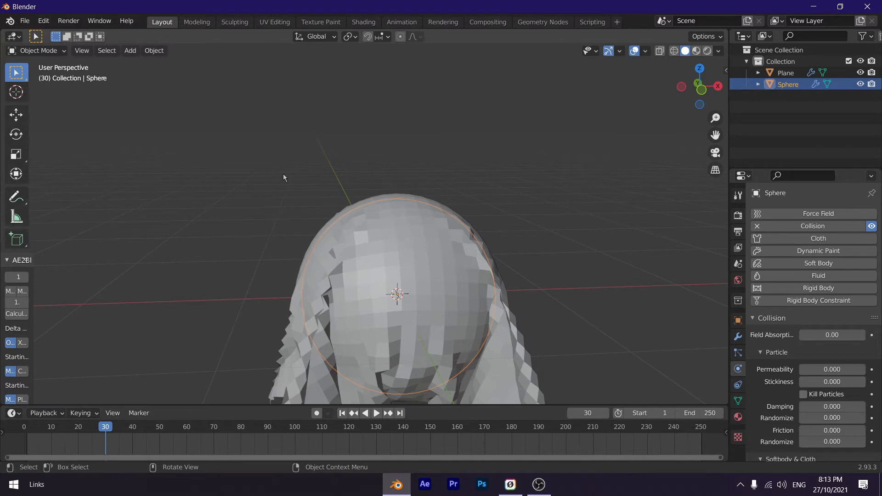
pyautogui.press('s')
pyautogui.click(336, 223)
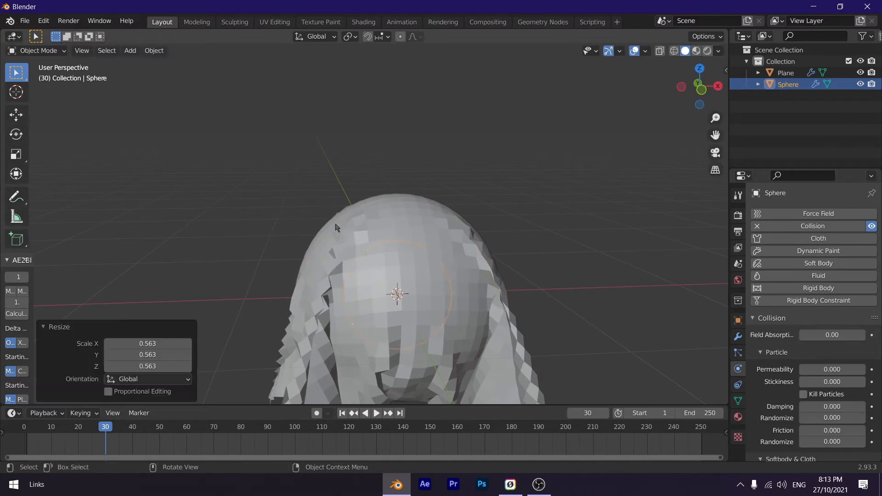
# Rewind to frame 0, play the simulation to frame 30, and examine how the cloth drapes over the smaller sphere
pyautogui.click(738, 320)
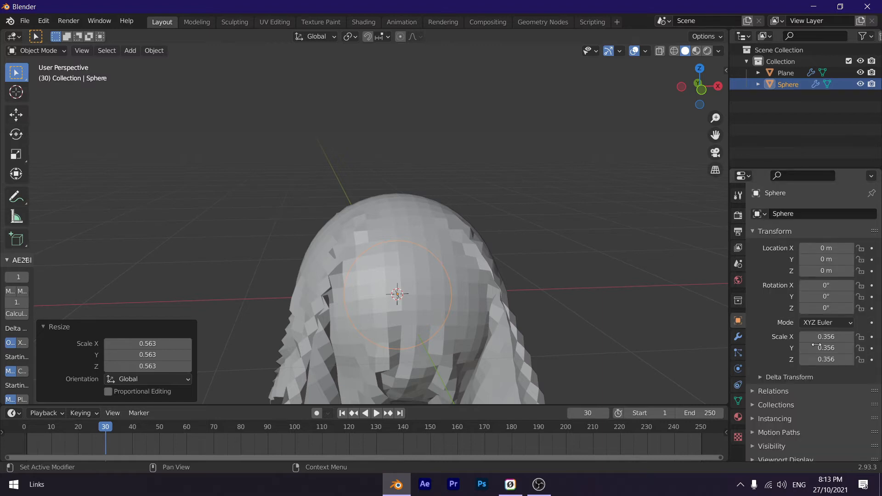
pyautogui.moveTo(105, 426); pyautogui.dragTo(25, 433)
pyautogui.scroll(-3, 560, 234)
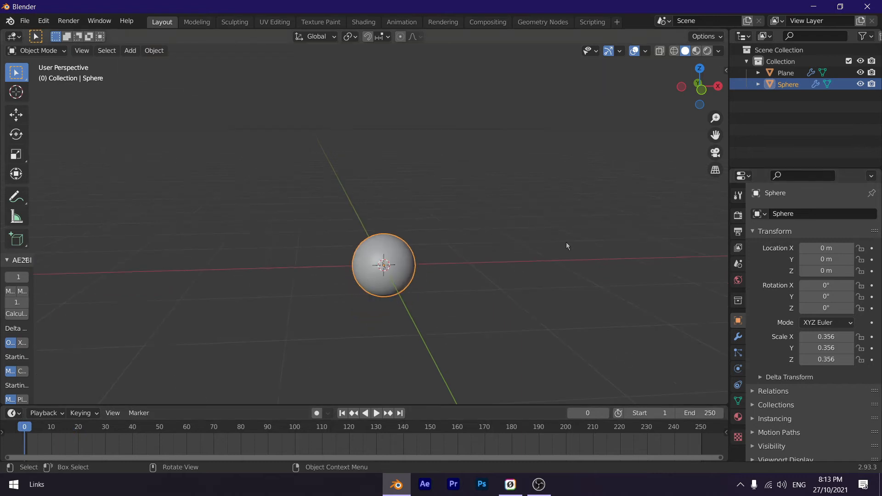
pyautogui.press('space')
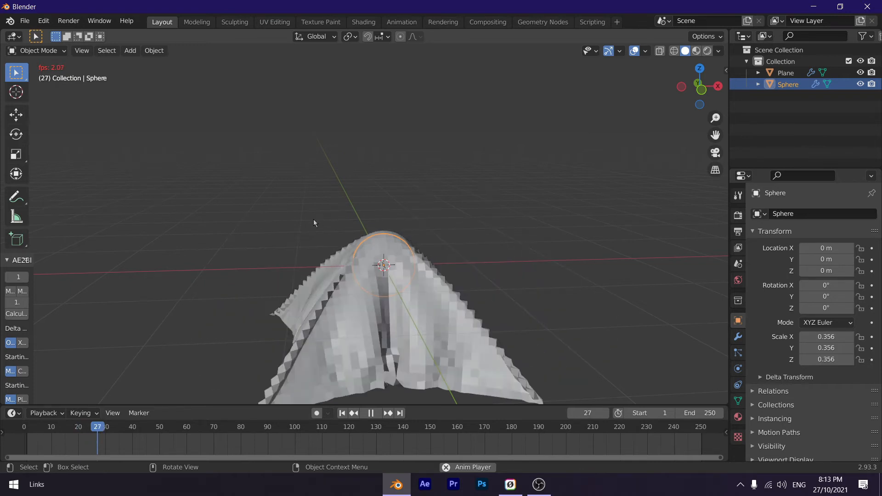
pyautogui.press('space')
pyautogui.moveTo(352, 306); pyautogui.dragTo(322, 197, button='middle')
pyautogui.scroll(2, 352, 294)
pyautogui.scroll(-4, 390, 114)
pyautogui.scroll(3, 368, 184)
pyautogui.scroll(-2, 330, 120)
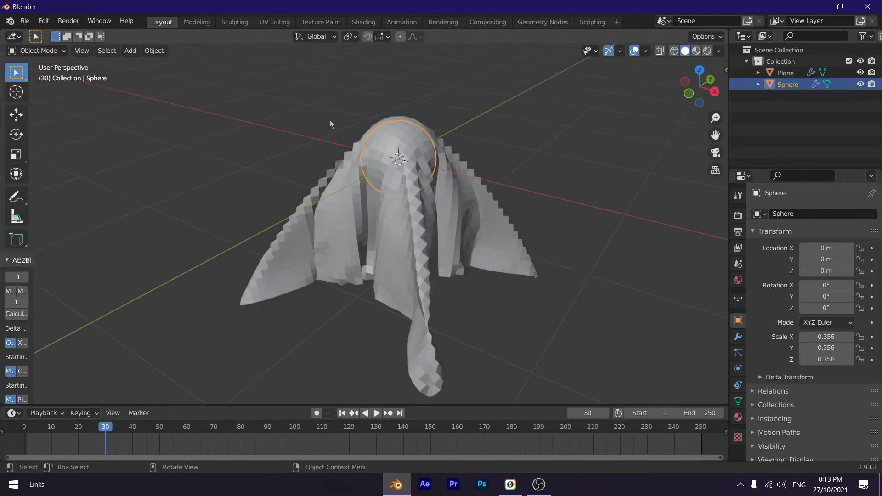
# Rewind the timeline to the start and scale the cloth plane down uniformly by a factor of about 0.84
pyautogui.click(428, 293)
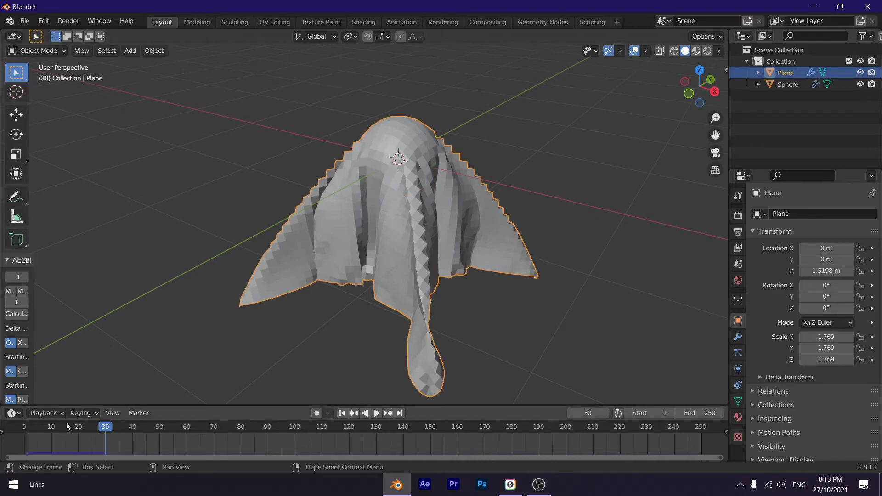
pyautogui.moveTo(66, 423); pyautogui.dragTo(26, 420)
pyautogui.moveTo(199, 295); pyautogui.dragTo(258, 194, button='middle')
pyautogui.press('s')
pyautogui.click(236, 252)
# Play the simulation to frame 29 and examine the folds of the resized cloth from several sides
pyautogui.press('space')
pyautogui.scroll(5, 258, 194)
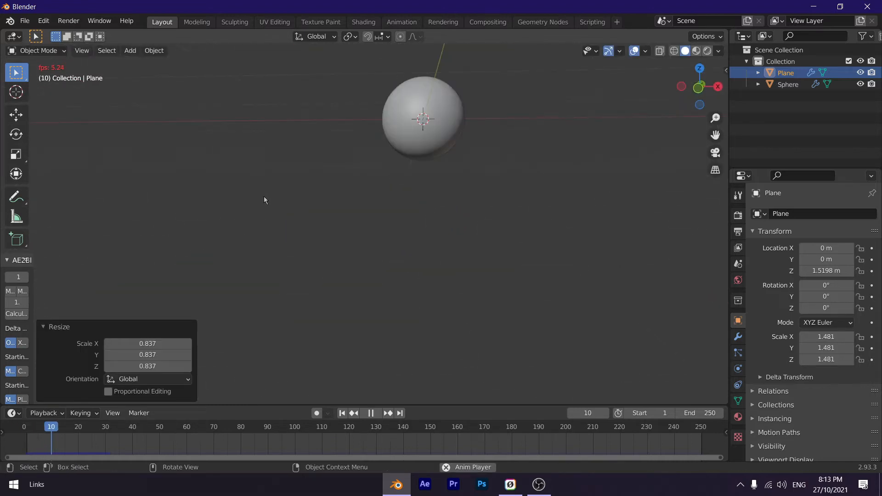
pyautogui.keyDown('shift'); pyautogui.moveTo(291, 256); pyautogui.dragTo(282, 293, button='middle'); pyautogui.keyUp('shift')
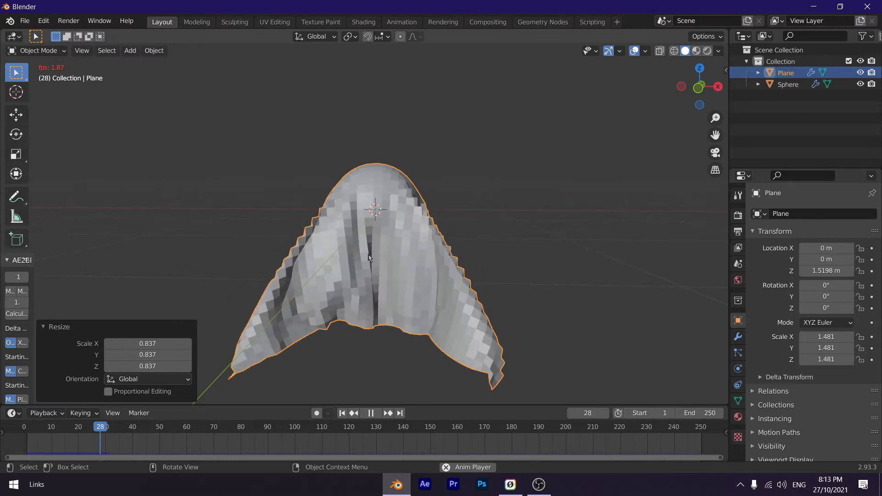
pyautogui.press('space')
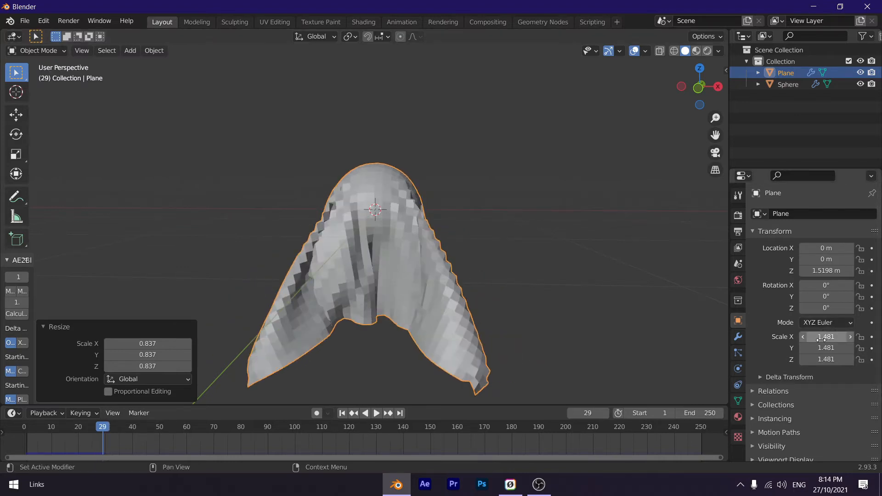
pyautogui.scroll(-4, 432, 327)
pyautogui.moveTo(427, 330); pyautogui.dragTo(385, 307, button='middle')
pyautogui.scroll(5, 414, 327)
pyautogui.scroll(3, 444, 302)
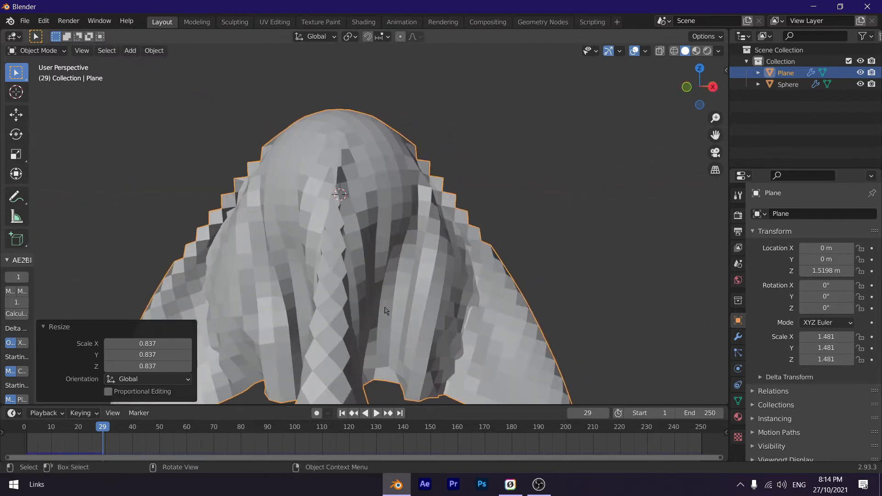
pyautogui.moveTo(312, 279); pyautogui.dragTo(467, 270, button='middle')
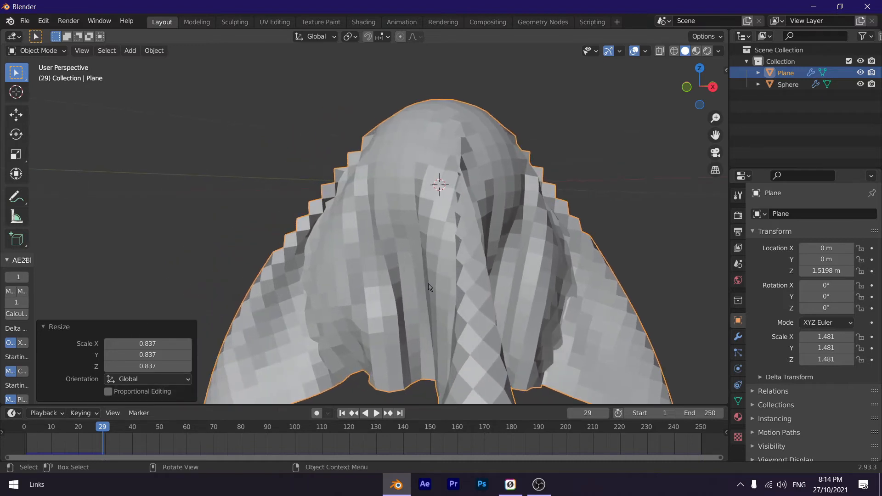
# Apply smooth shading to the draped plane
pyautogui.rightClick(382, 173)
pyautogui.click(382, 171)
pyautogui.scroll(4, 389, 220)
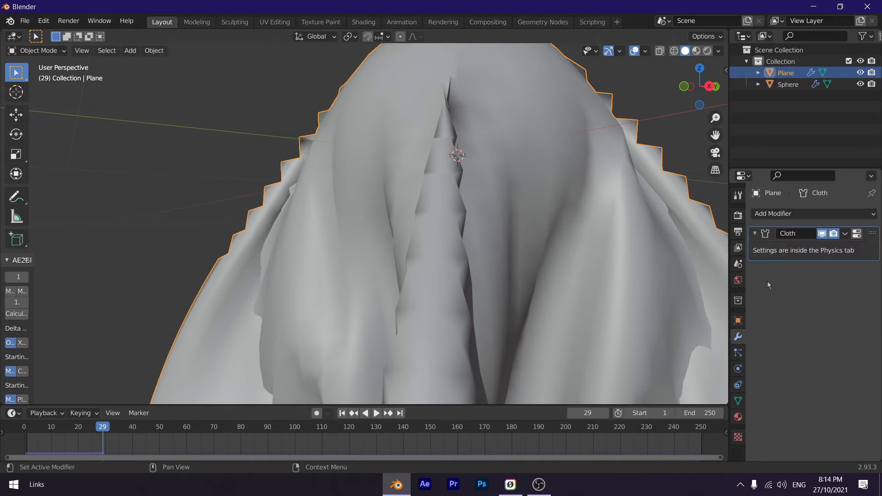
# Add a Subdivision Surface modifier to the plane below Cloth and set its viewport level to 3
pyautogui.click(767, 215)
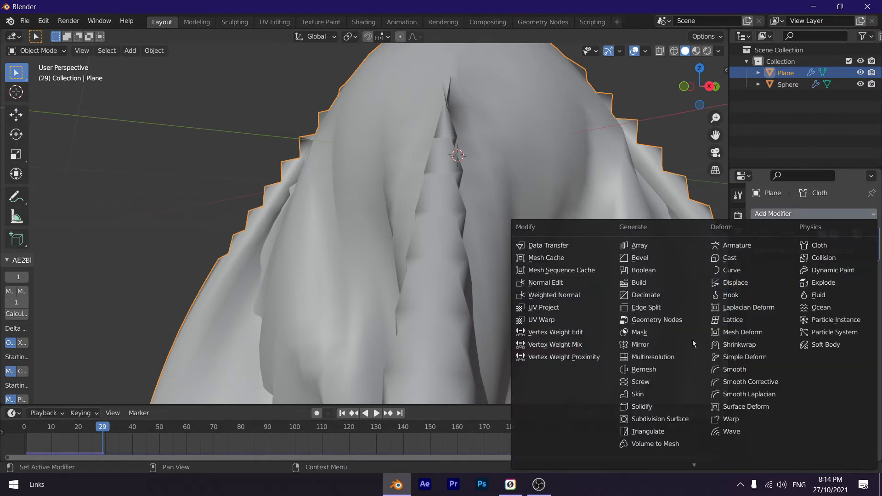
pyautogui.click(634, 419)
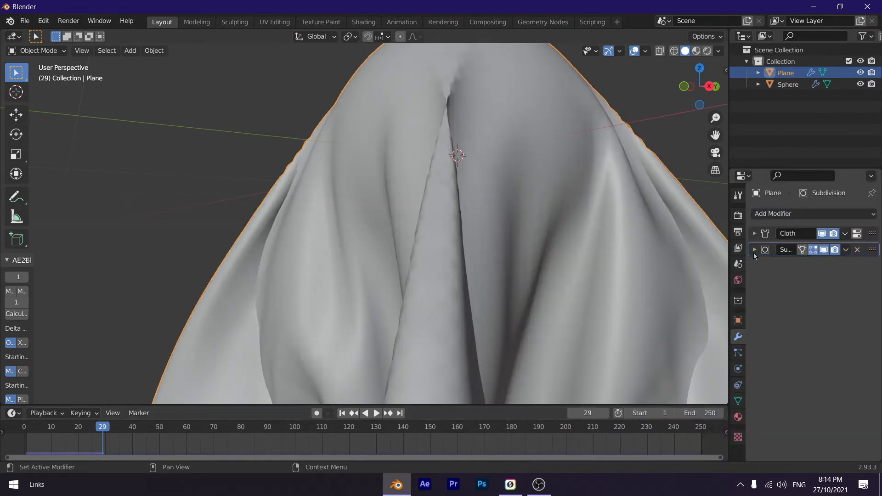
pyautogui.click(754, 250)
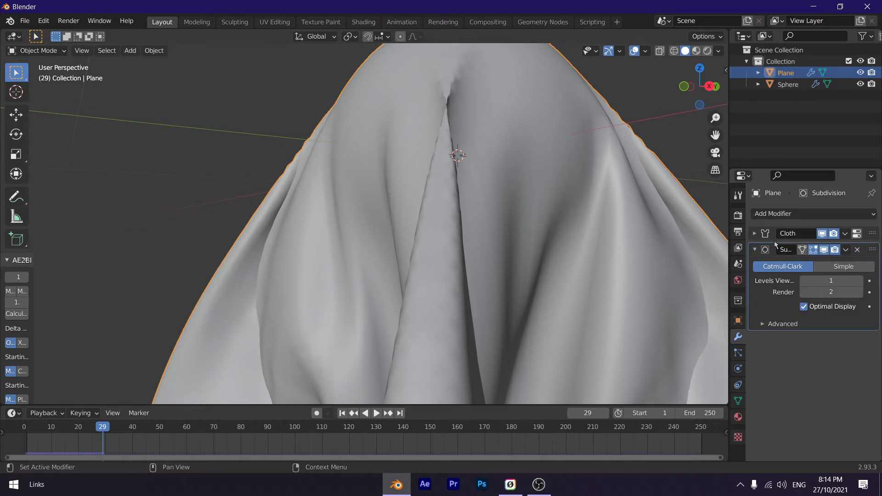
pyautogui.click(776, 254)
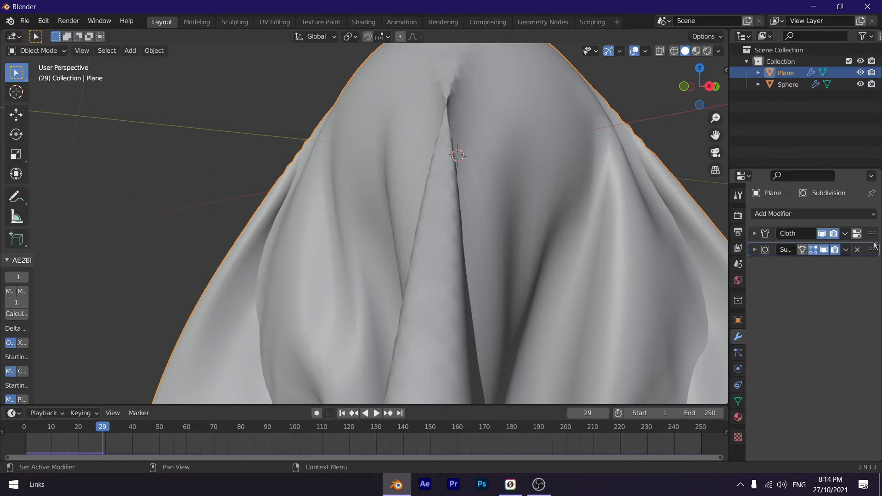
pyautogui.moveTo(877, 248)
pyautogui.mouseDown()
pyautogui.moveTo(877, 233)
pyautogui.moveTo(877, 244)
pyautogui.mouseUp()
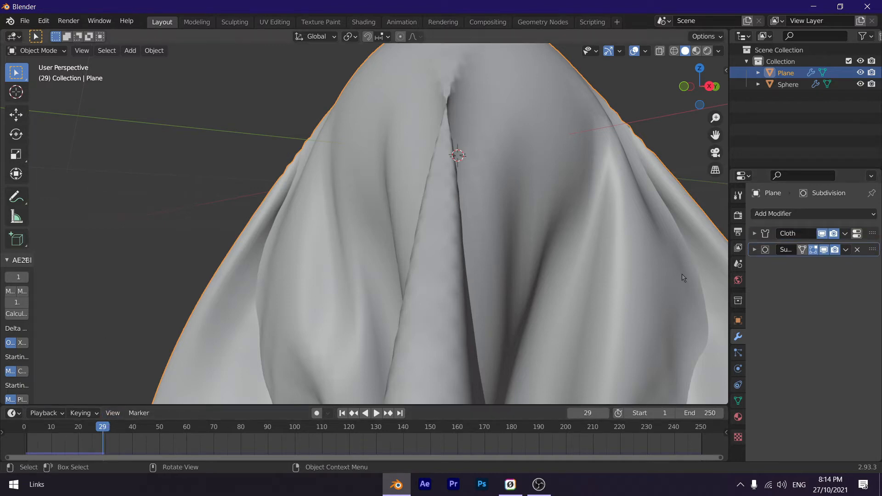
pyautogui.click(755, 249)
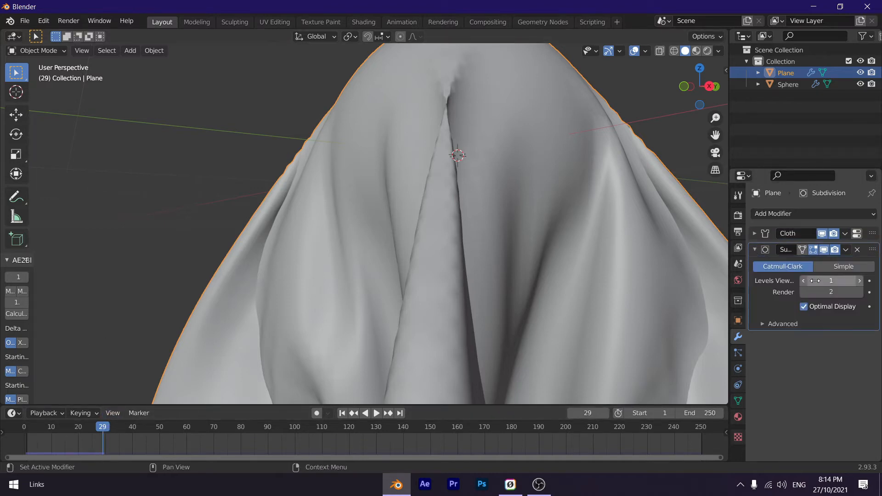
pyautogui.click(821, 281)
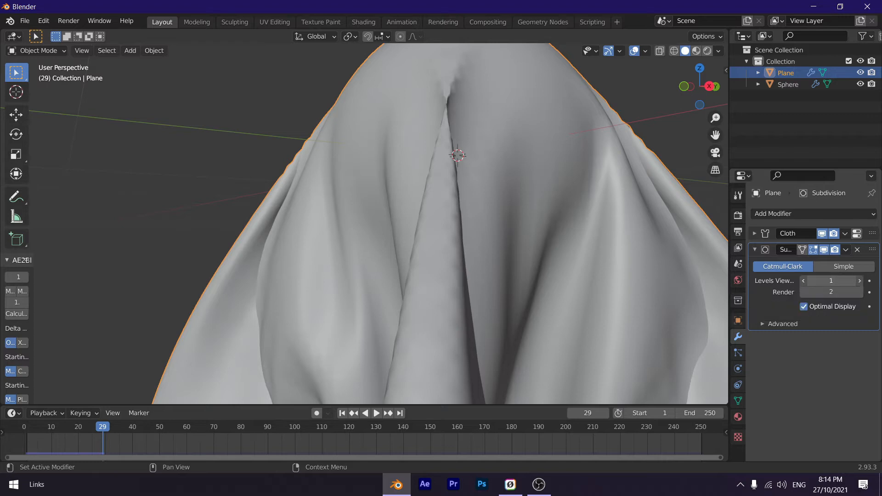
pyautogui.write('3')
pyautogui.press('Return')
# Play the simulation on to frame 33 and examine where the smoothed cloth folds meet
pyautogui.moveTo(305, 201); pyautogui.dragTo(335, 187, button='middle')
pyautogui.press('space')
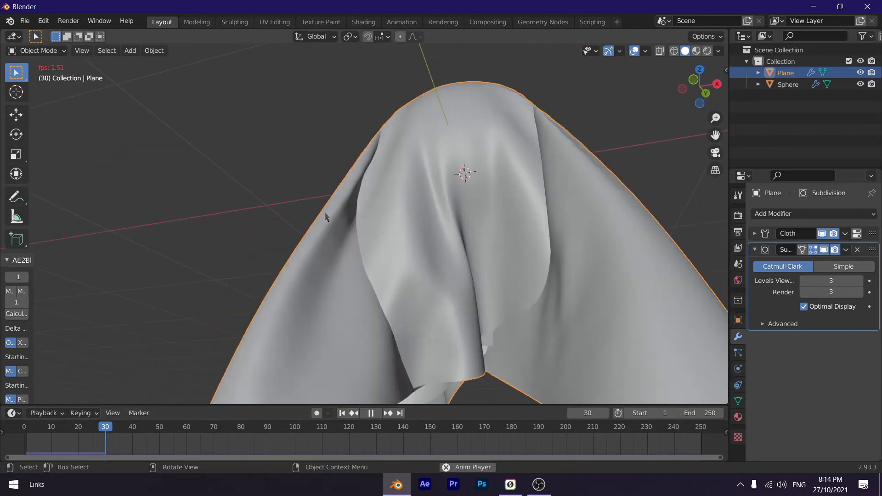
pyautogui.press('space')
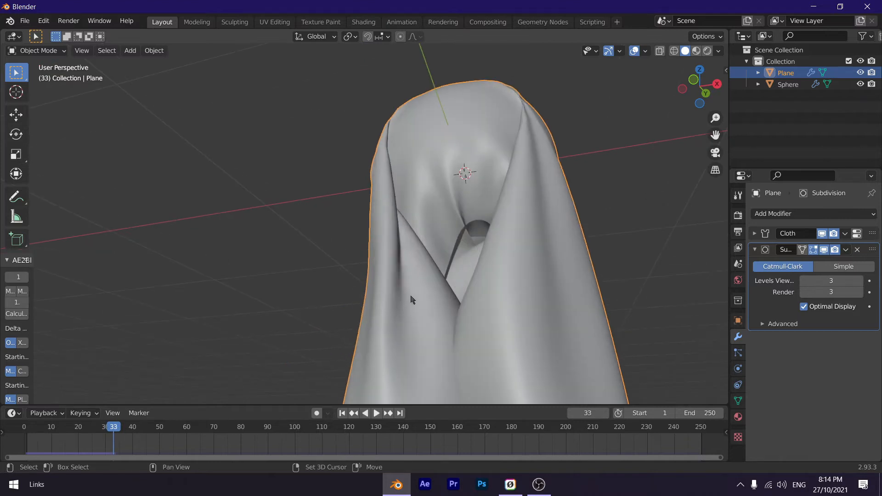
pyautogui.keyDown('shift'); pyautogui.moveTo(412, 300); pyautogui.dragTo(269, 302, button='middle'); pyautogui.keyUp('shift')
pyautogui.scroll(4, 270, 301)
pyautogui.moveTo(386, 357); pyautogui.dragTo(335, 327, button='middle')
pyautogui.scroll(-4, 331, 291)
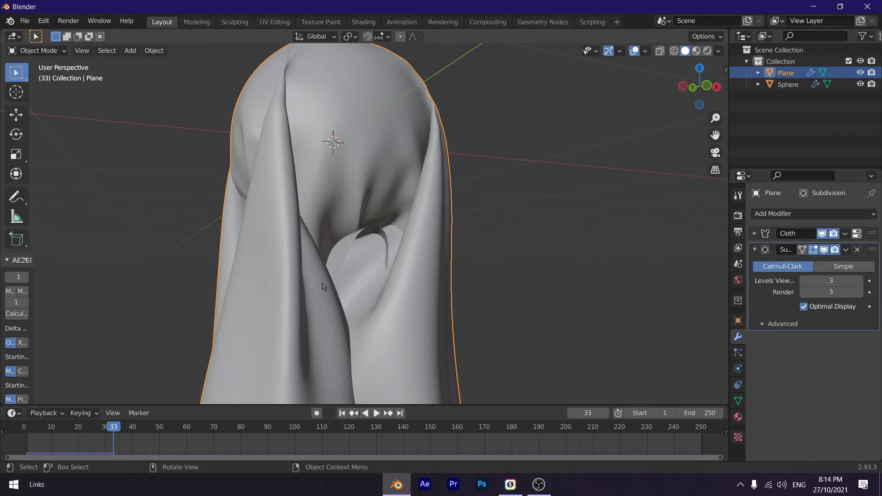
pyautogui.scroll(-3, 289, 257)
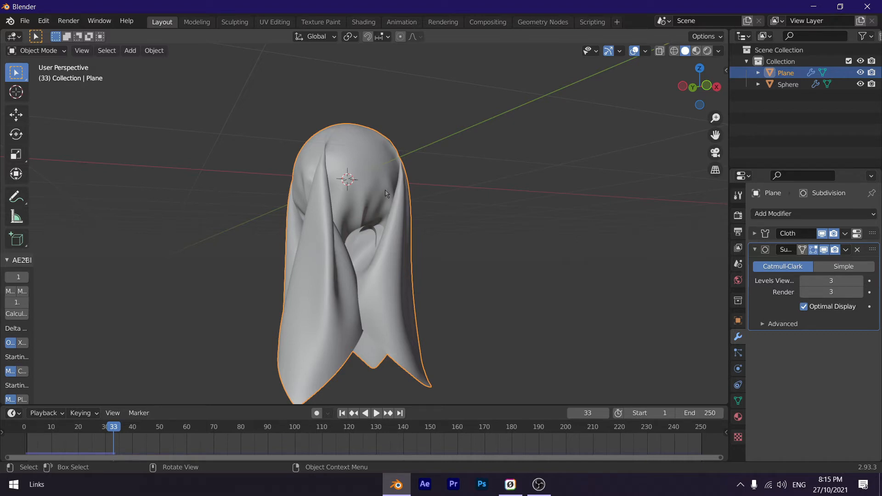
# Enable Self Collisions in the plane's cloth physics settings
pyautogui.click(738, 369)
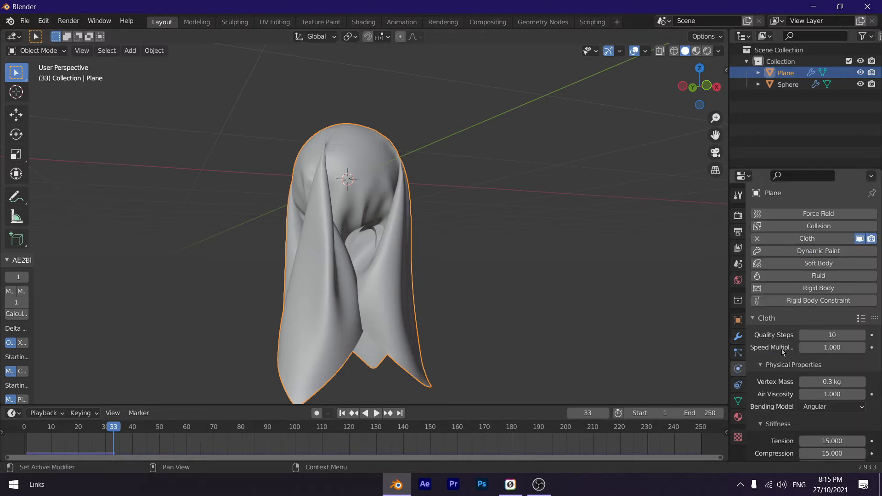
pyautogui.scroll(-10, 782, 349)
pyautogui.scroll(-5, 782, 349)
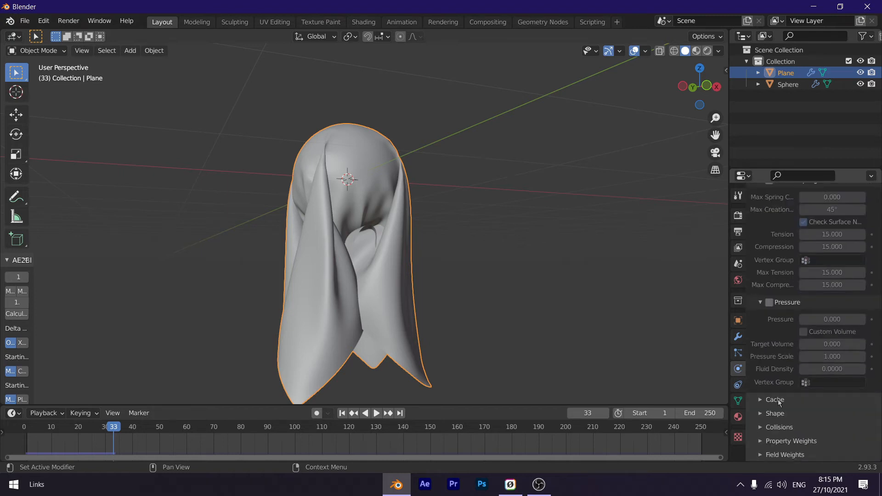
pyautogui.click(773, 428)
pyautogui.scroll(-8, 772, 400)
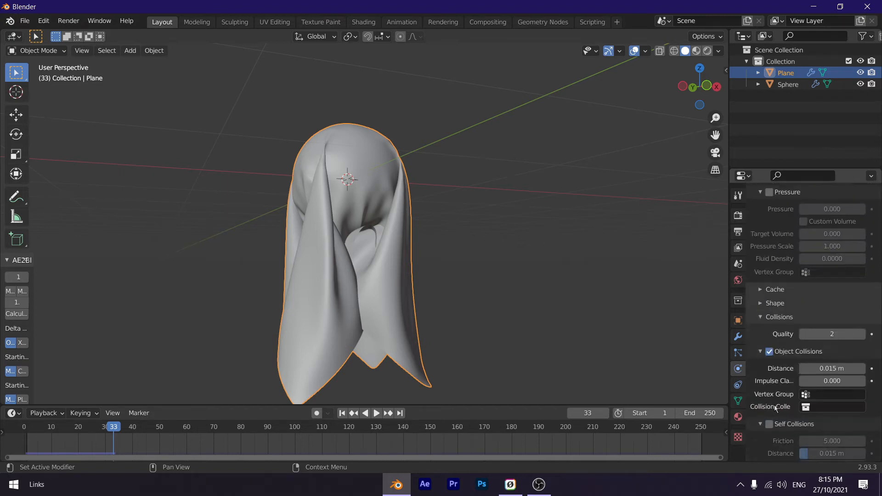
pyautogui.click(770, 369)
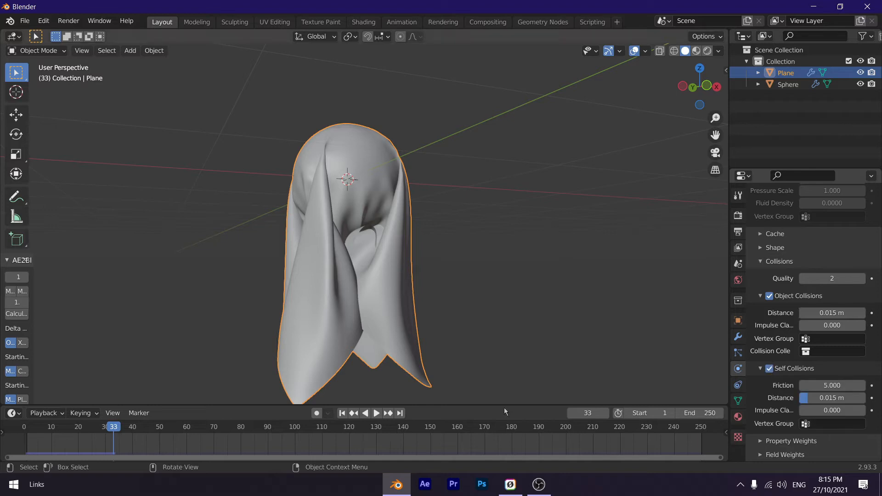
# Return to frame 1, play the simulation to frame 31, and examine the cloth with self collisions
pyautogui.click(596, 411)
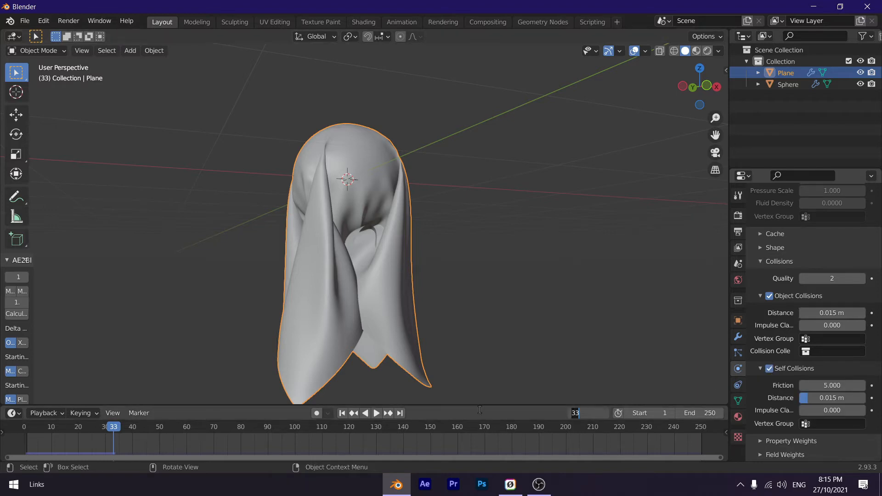
pyautogui.write('1')
pyautogui.press('Return')
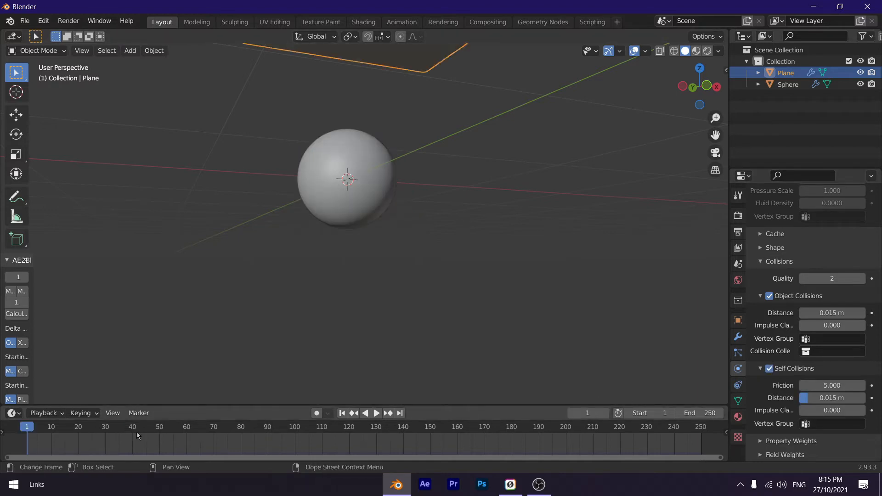
pyautogui.press('space')
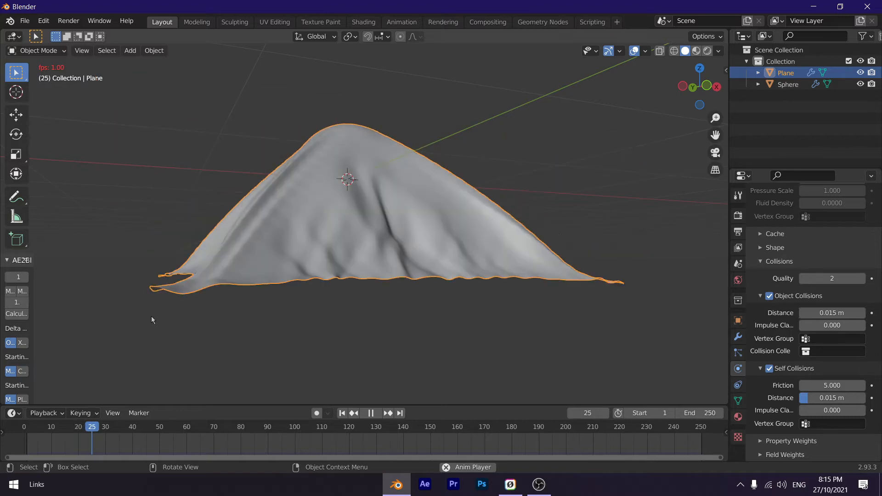
pyautogui.press('space')
pyautogui.moveTo(151, 316); pyautogui.dragTo(349, 248, button='middle')
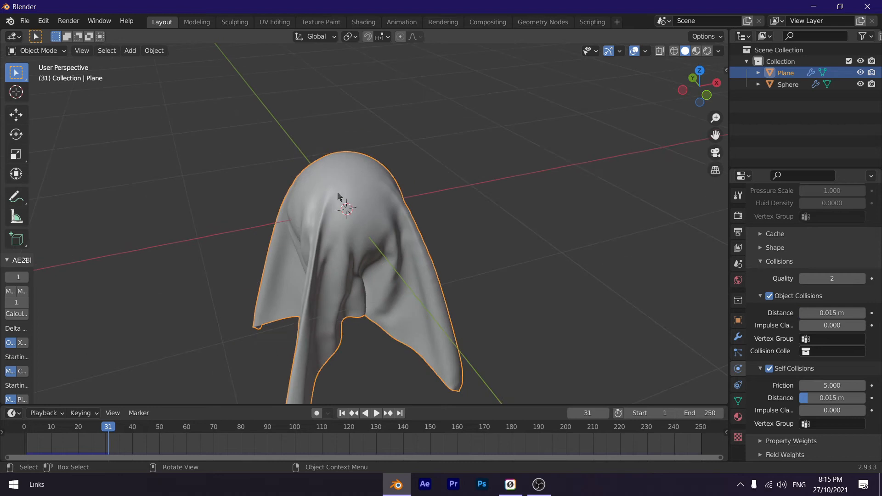
pyautogui.scroll(4, 338, 196)
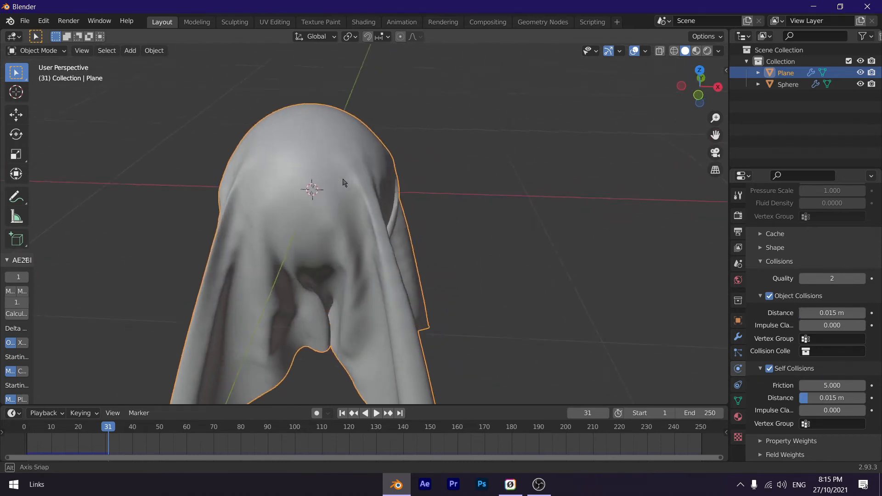
# Select the sphere under the cloth, play the simulation on to about frame 35, and bring it back to frame 29
pyautogui.click(351, 179)
pyautogui.scroll(2, 351, 178)
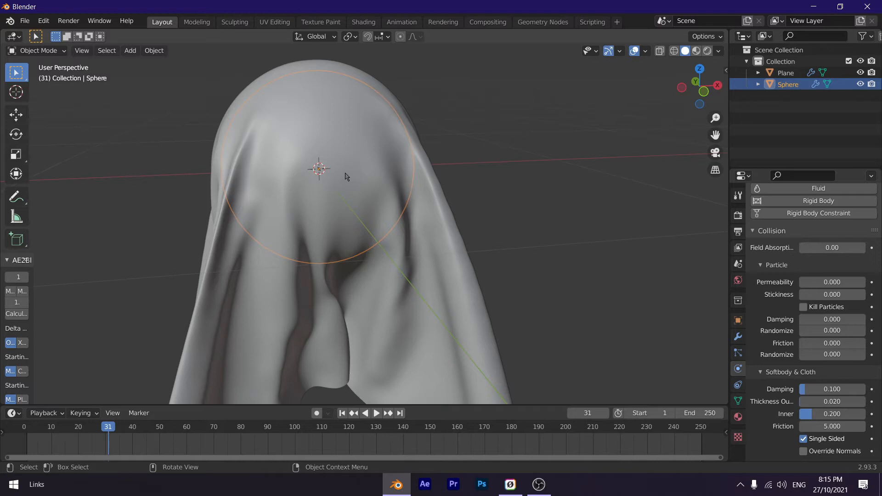
pyautogui.scroll(-3, 148, 332)
pyautogui.moveTo(148, 332); pyautogui.dragTo(156, 301, button='middle')
pyautogui.scroll(1, 138, 324)
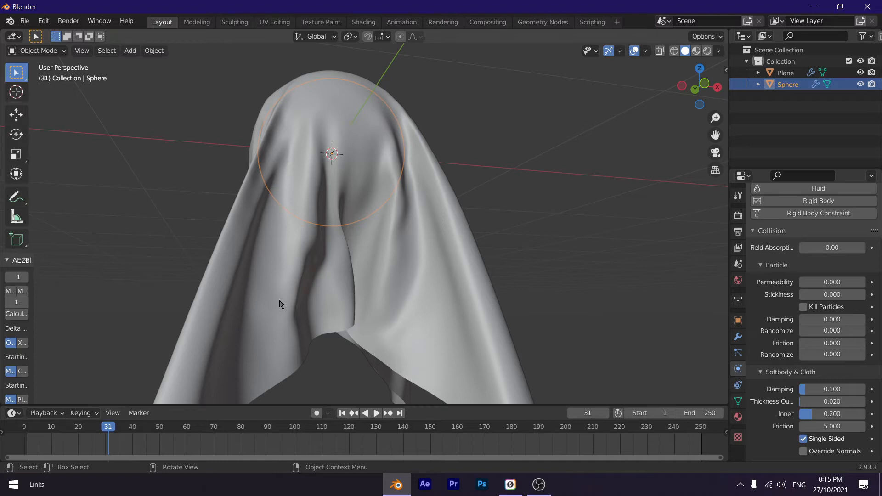
pyautogui.press('space')
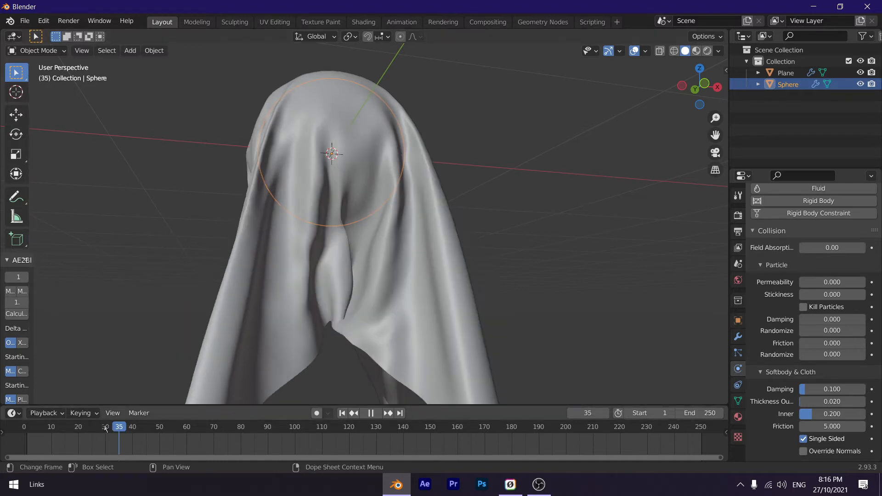
pyautogui.click(104, 428)
pyautogui.press('space')
pyautogui.scroll(-4, 203, 286)
pyautogui.scroll(2, 175, 322)
pyautogui.moveTo(203, 286); pyautogui.dragTo(205, 320, button='middle')
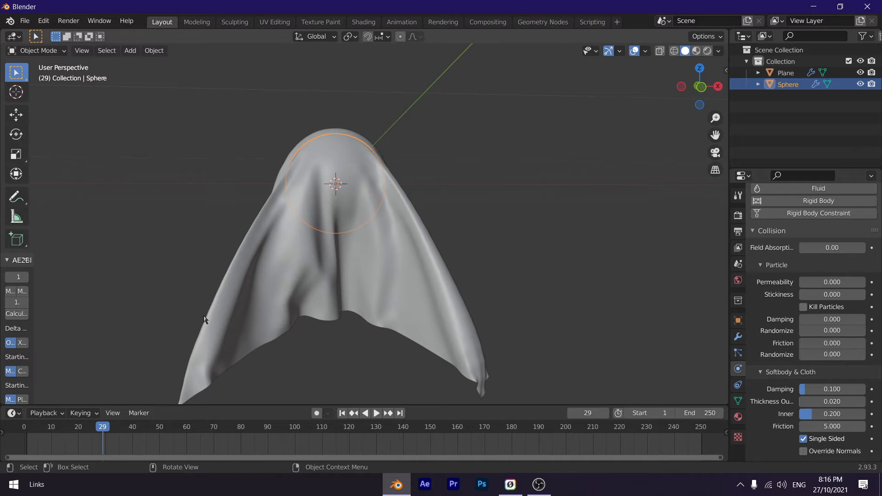
# Go to frame 35 and keyframe the sphere's location at 0 m on X, Y and Z
pyautogui.scroll(1, 205, 320)
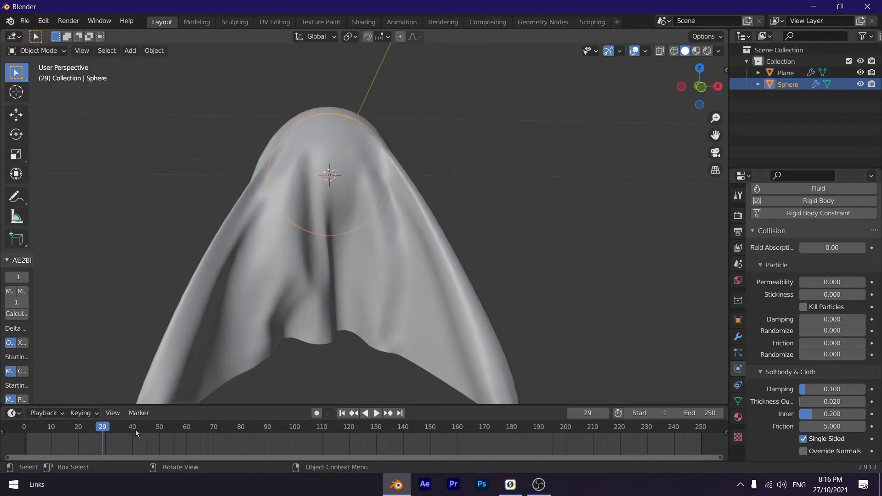
pyautogui.click(738, 321)
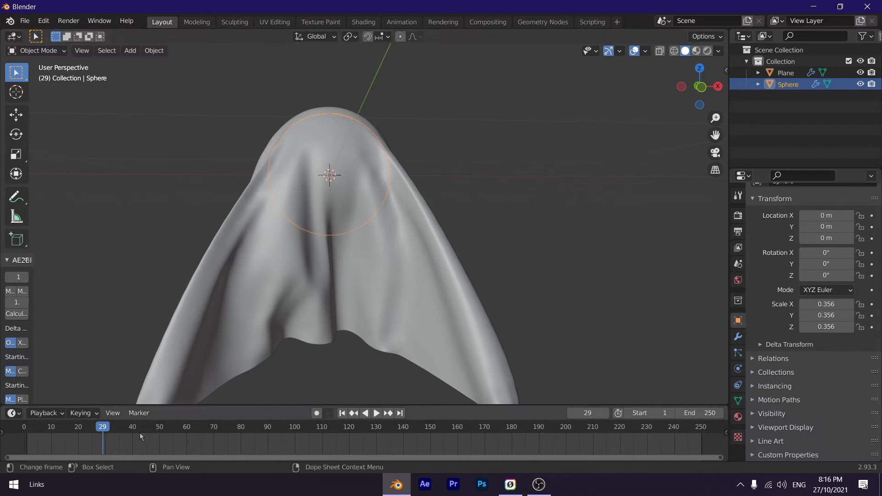
pyautogui.click(587, 414)
pyautogui.write('35')
pyautogui.press('Return')
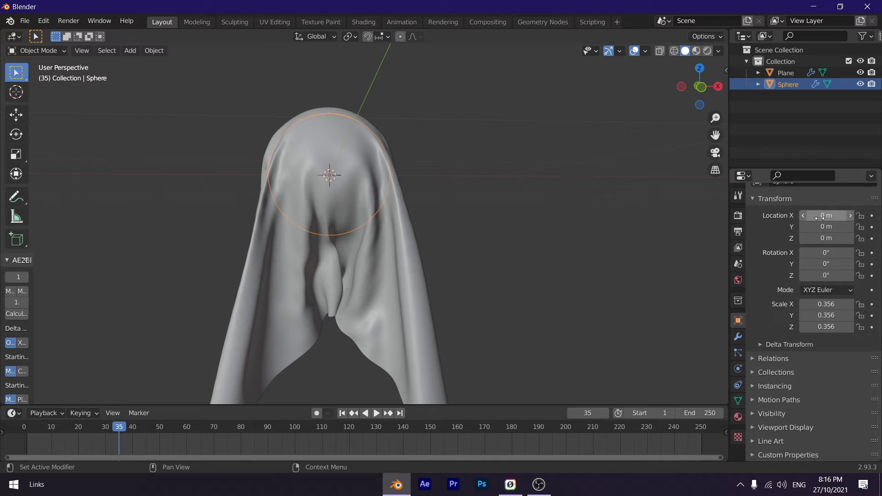
pyautogui.press('i')
# Go to frame 45 and move the sphere about -1.06 m along the global X axis, out of the cloth
pyautogui.scroll(-3, 244, 359)
pyautogui.moveTo(245, 359); pyautogui.dragTo(192, 359, button='middle')
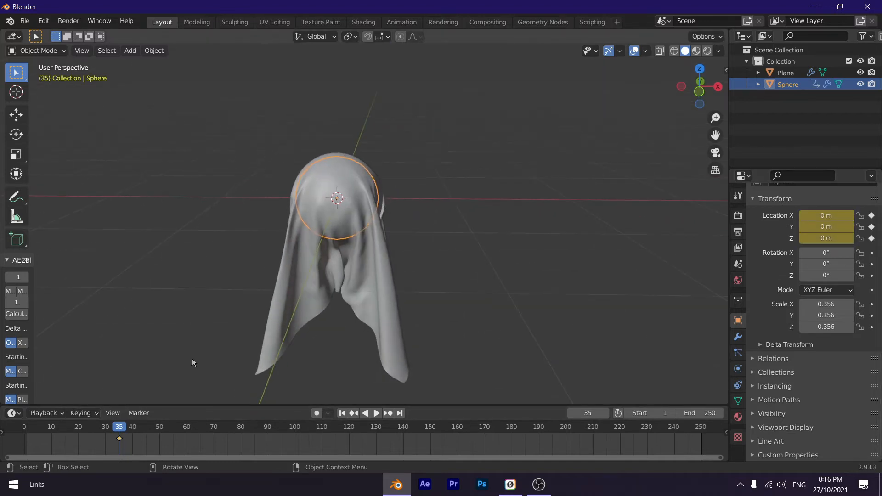
pyautogui.click(147, 427)
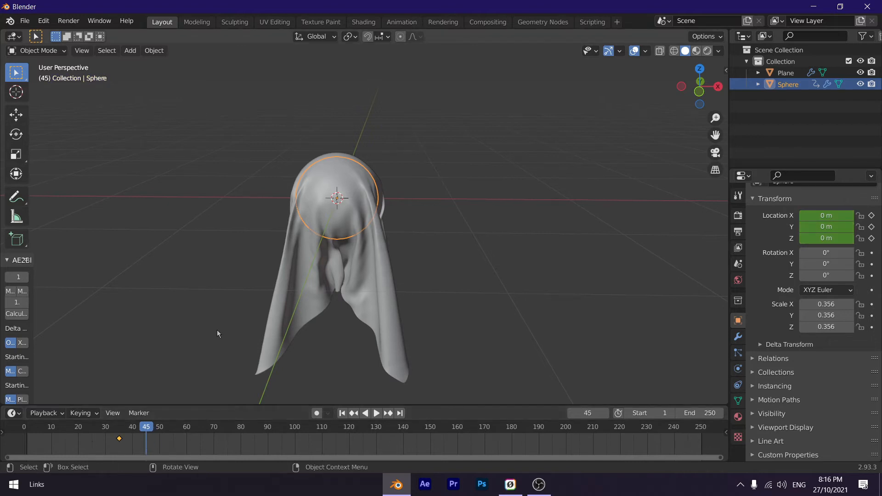
pyautogui.scroll(-2, 217, 330)
pyautogui.moveTo(217, 330); pyautogui.dragTo(227, 317, button='middle')
pyautogui.press('g')
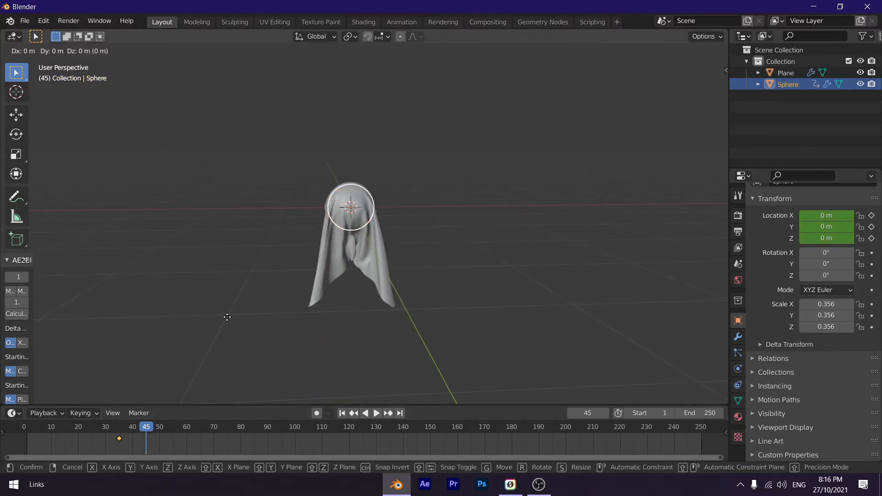
pyautogui.press('x')
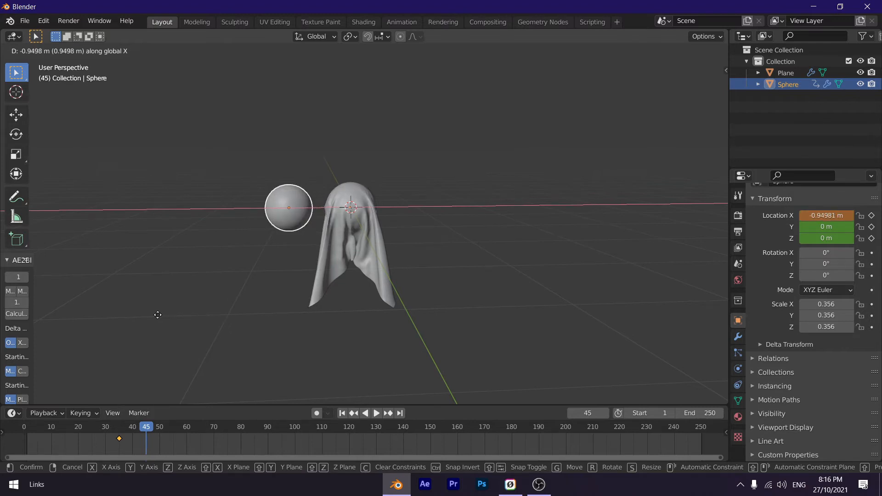
pyautogui.click(158, 315)
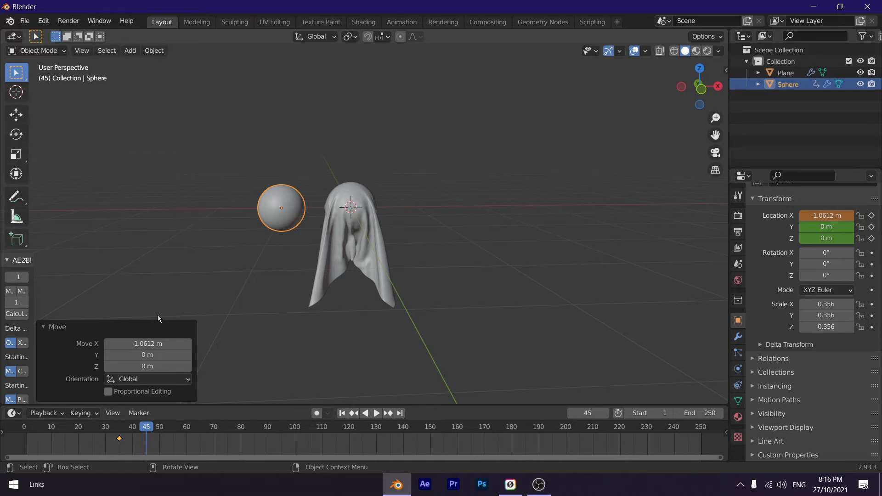
# Keyframe the sphere's X, Y and Z location at frame 45
pyautogui.scroll(-2, 440, 213)
pyautogui.scroll(2, 440, 213)
pyautogui.scroll(3, 396, 233)
pyautogui.keyDown('shift'); pyautogui.moveTo(238, 235); pyautogui.dragTo(216, 252, button='middle'); pyautogui.keyUp('shift')
pyautogui.scroll(1, 278, 267)
pyautogui.scroll(4, 285, 270)
pyautogui.keyDown('shift'); pyautogui.moveTo(305, 275); pyautogui.dragTo(295, 328, button='middle'); pyautogui.keyUp('shift')
pyautogui.scroll(-3, 269, 313)
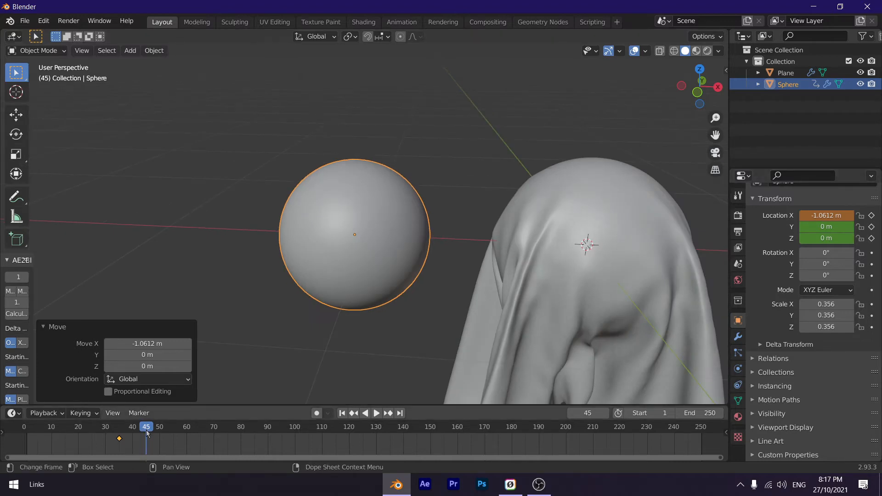
pyautogui.click(872, 216)
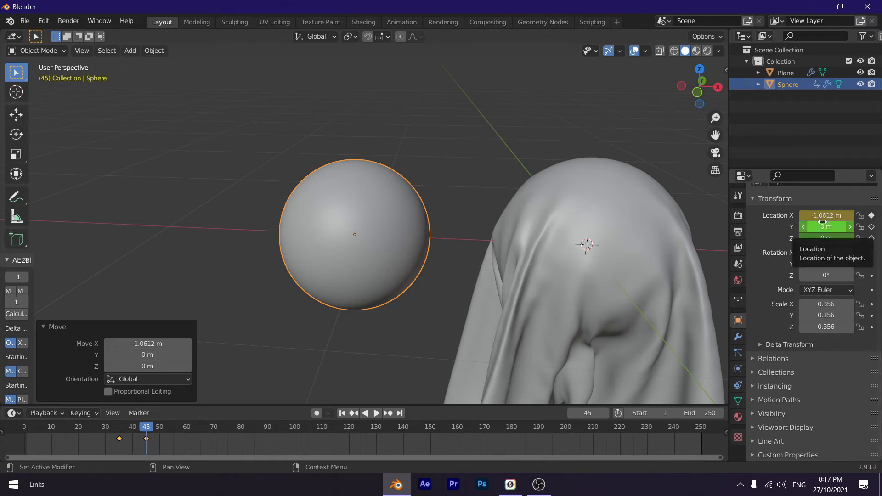
pyautogui.press('i')
pyautogui.moveTo(355, 251); pyautogui.dragTo(61, 371, button='middle')
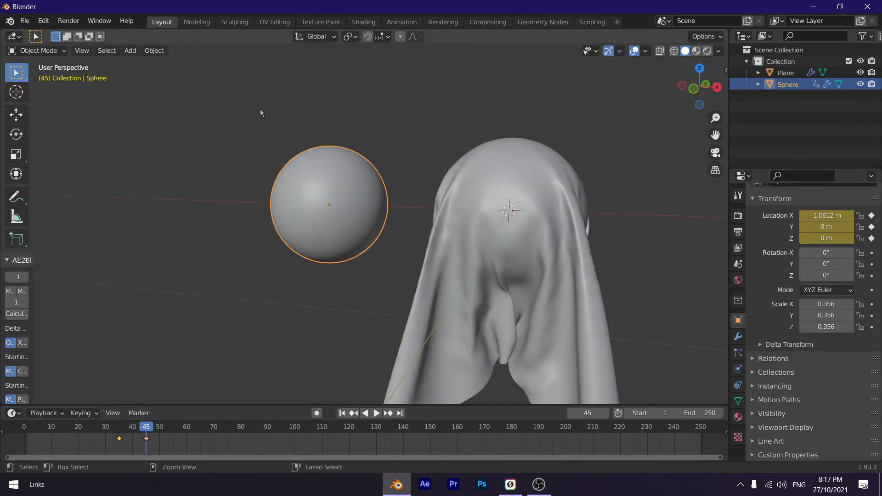
# Save the project on the desktop as ghost 1.0.blend
pyautogui.hotkey('ctrl', 's')
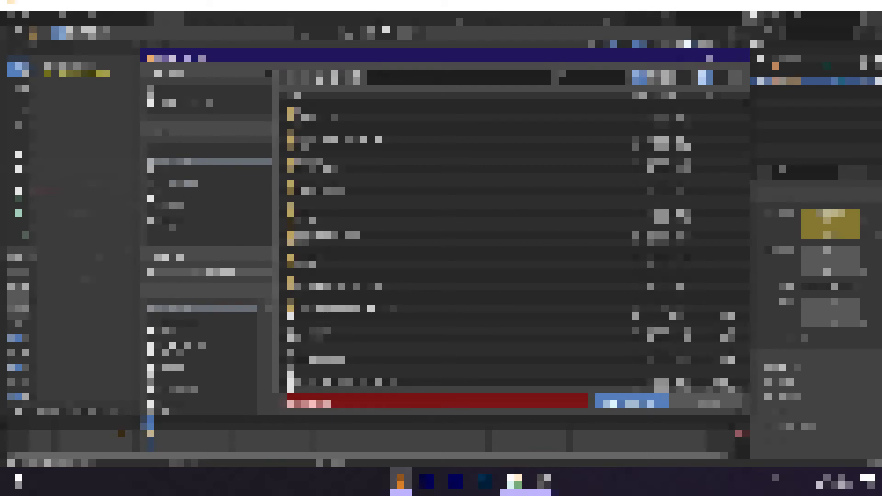
pyautogui.click(306, 402)
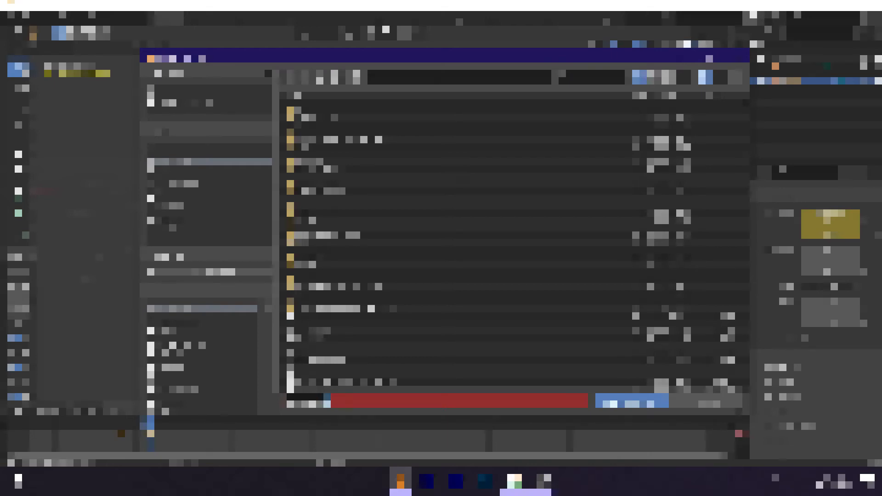
pyautogui.write('......')
pyautogui.press('Return')
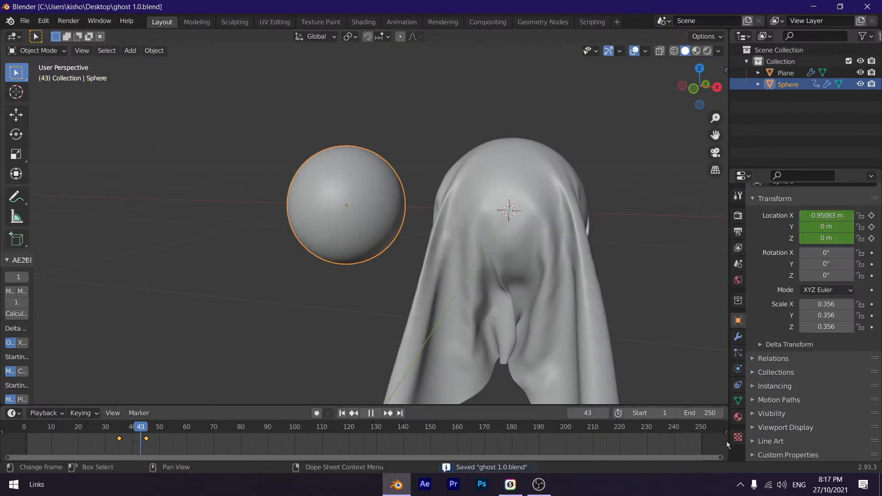
# Restart the simulation, play it to about frame 22, and examine from several angles how the cloth meets the sphere
pyautogui.hotkey('shift', 'Left')
pyautogui.press('space')
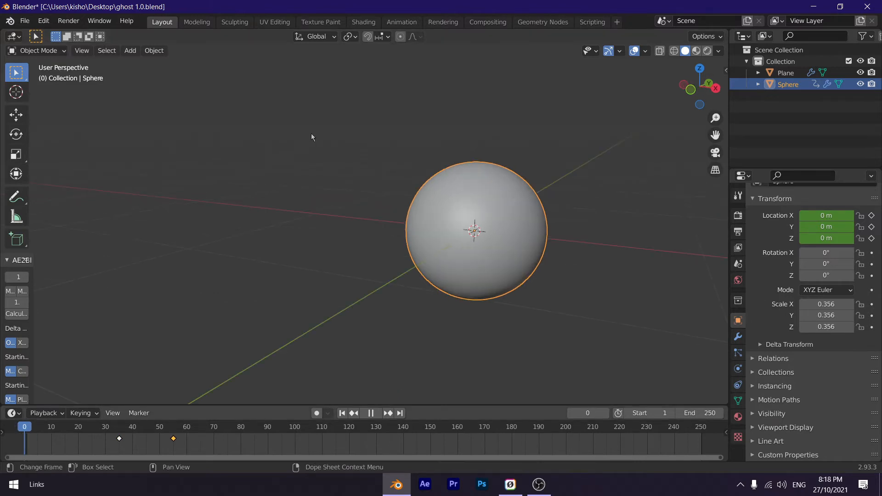
pyautogui.press('space')
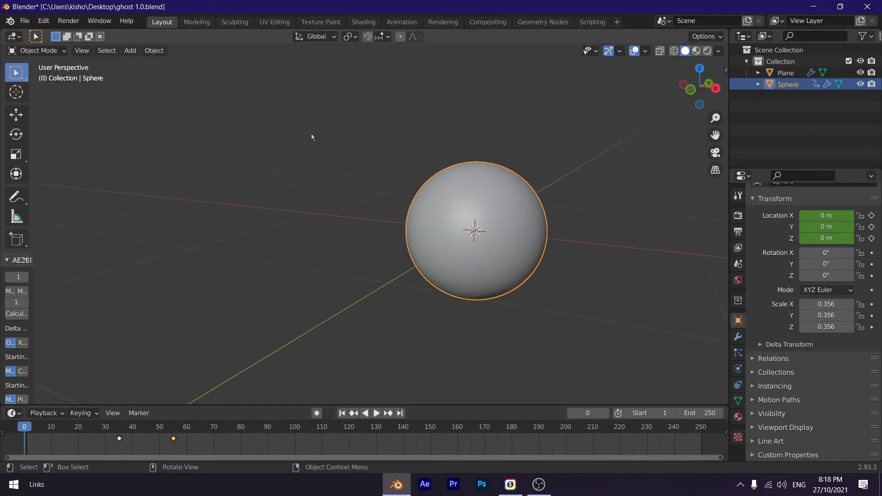
pyautogui.press('space')
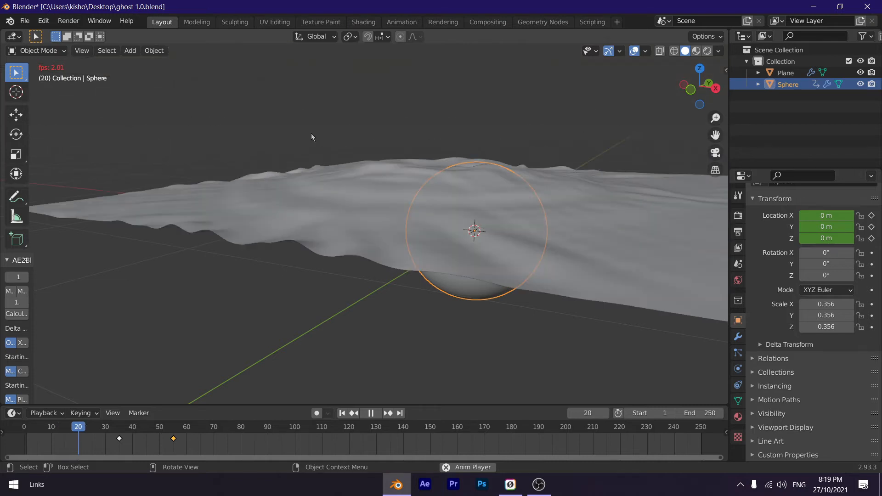
pyautogui.press('space')
pyautogui.press('space')
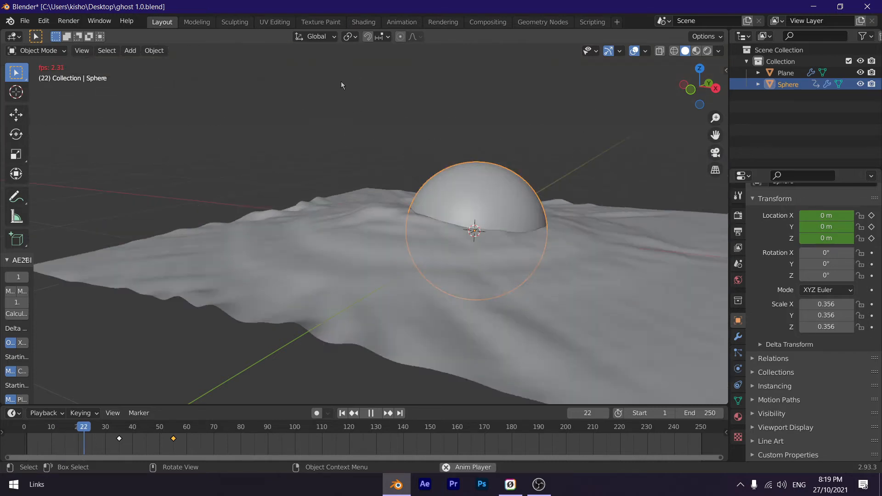
pyautogui.moveTo(349, 140); pyautogui.dragTo(434, 158, button='middle')
pyautogui.moveTo(367, 144); pyautogui.dragTo(405, 307, button='middle')
pyautogui.scroll(-4, 492, 210)
pyautogui.scroll(4, 400, 193)
# Select the cloth plane, return to the start, replay to frame 22, and examine the cloth around the sphere
pyautogui.click(405, 307)
pyautogui.moveTo(80, 436); pyautogui.dragTo(24, 428)
pyautogui.scroll(-3, 170, 277)
pyautogui.scroll(2, 170, 277)
pyautogui.moveTo(170, 277); pyautogui.dragTo(247, 288, button='middle')
pyautogui.press('space')
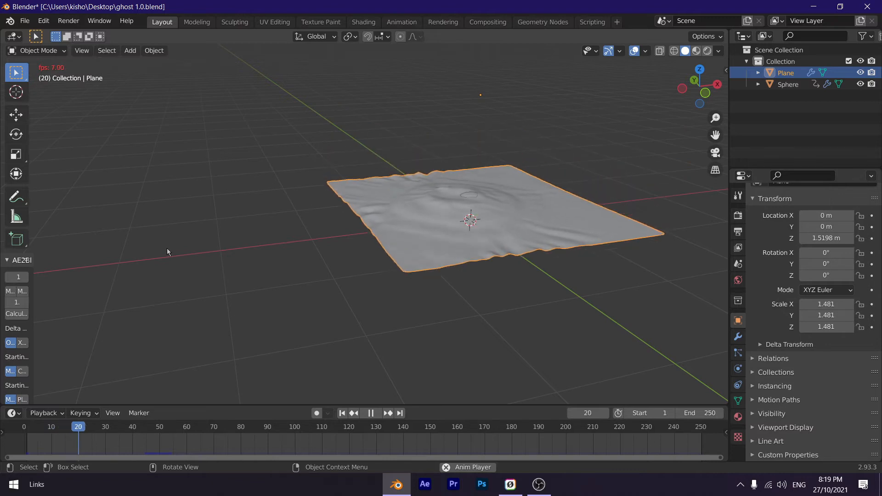
pyautogui.press('space')
pyautogui.scroll(7, 429, 296)
pyautogui.moveTo(401, 246); pyautogui.dragTo(357, 255, button='middle')
pyautogui.scroll(-6, 365, 254)
# Select the sphere, remove its Collision physics, and add Collision again
pyautogui.click(420, 226)
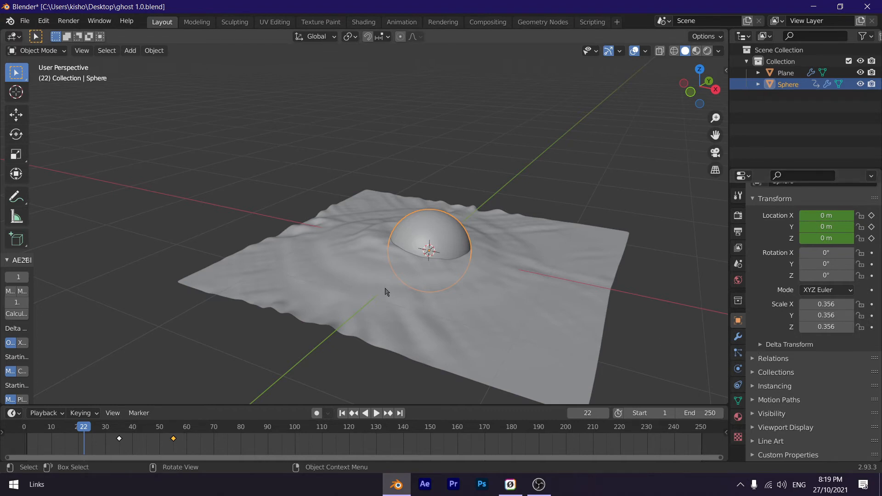
pyautogui.click(734, 368)
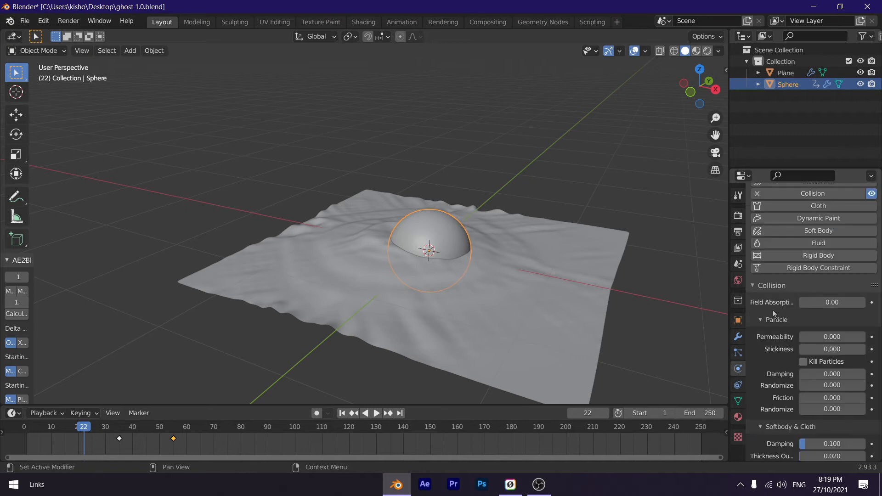
pyautogui.scroll(-4, 809, 330)
pyautogui.scroll(4, 831, 251)
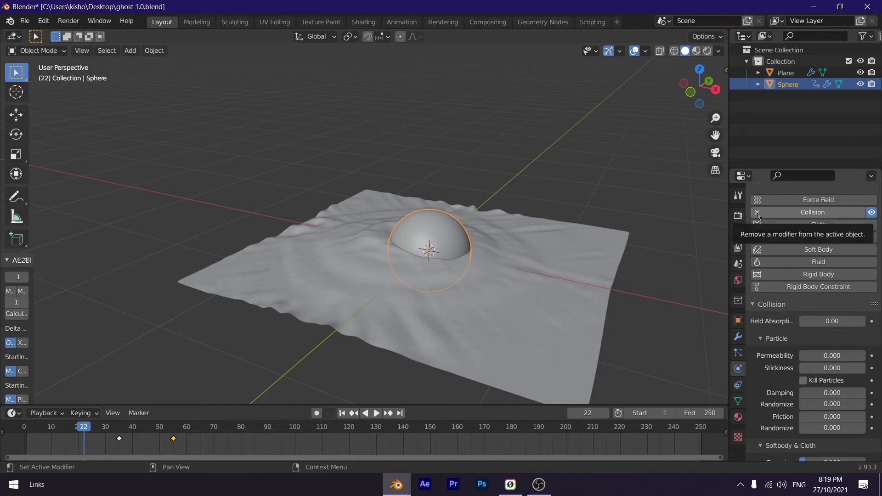
pyautogui.click(758, 213)
pyautogui.click(763, 226)
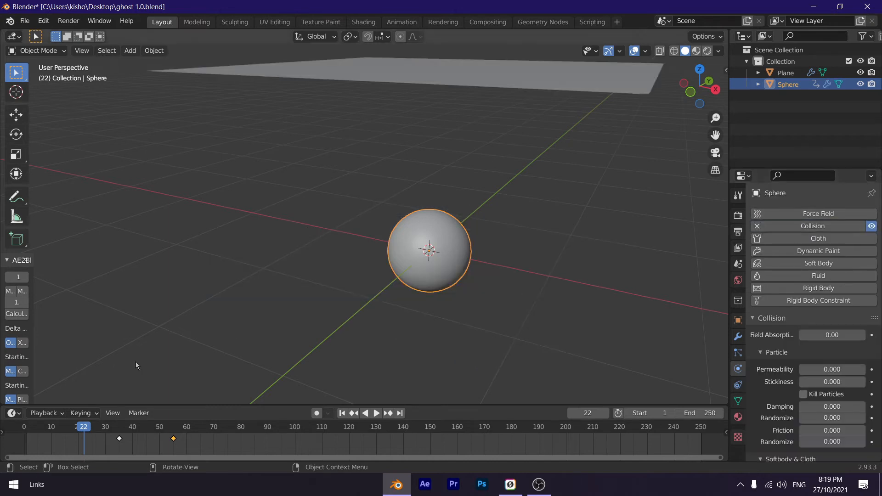
# Play the simulation from the start to frame 57 and examine how the cloth follows the moving sphere
pyautogui.moveTo(72, 427); pyautogui.dragTo(21, 427)
pyautogui.press('space')
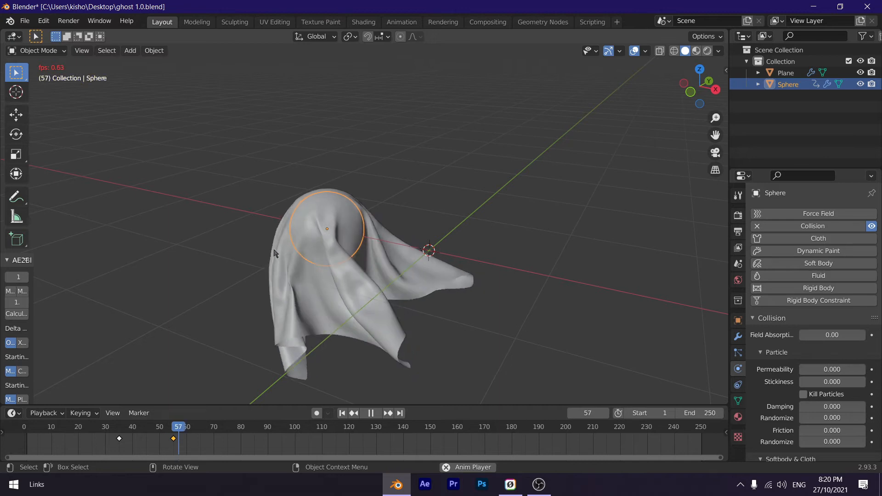
pyautogui.press('space')
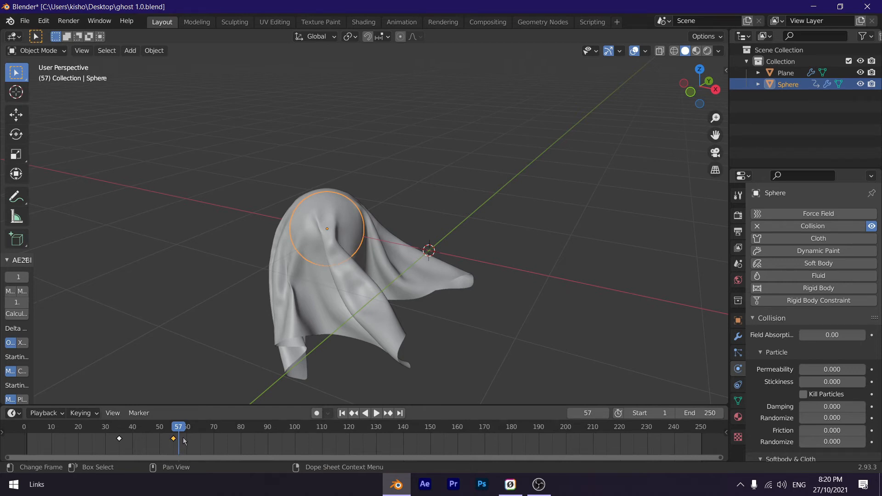
pyautogui.scroll(-3, 258, 280)
pyautogui.moveTo(285, 221); pyautogui.dragTo(318, 196, button='middle')
pyautogui.scroll(5, 321, 200)
pyautogui.scroll(3, 312, 190)
pyautogui.scroll(-7, 318, 197)
pyautogui.scroll(4, 321, 190)
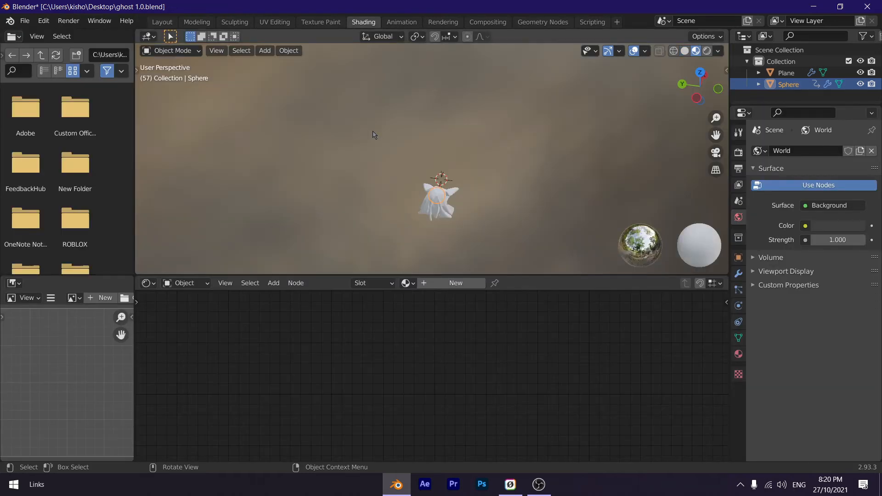
# Select the cloth plane, give it a new material, and bring its Principled BSDF node into view
pyautogui.scroll(5, 375, 135)
pyautogui.moveTo(394, 163); pyautogui.dragTo(415, 177, button='middle')
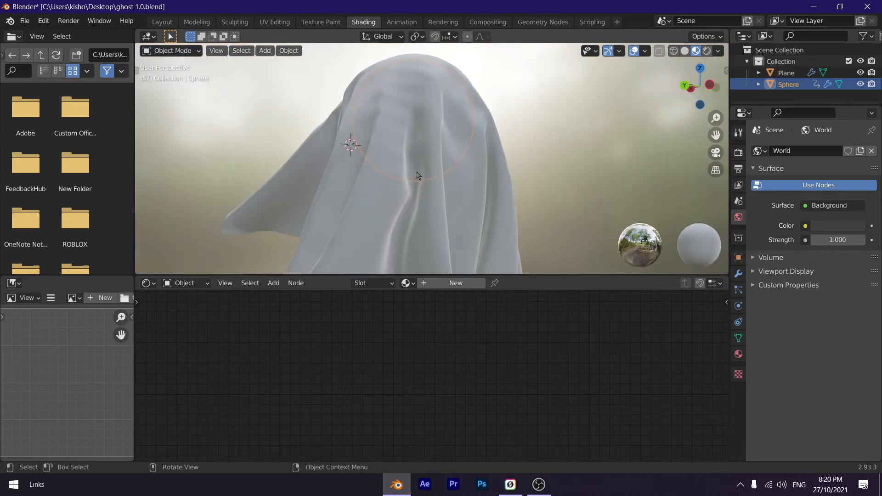
pyautogui.click(417, 175)
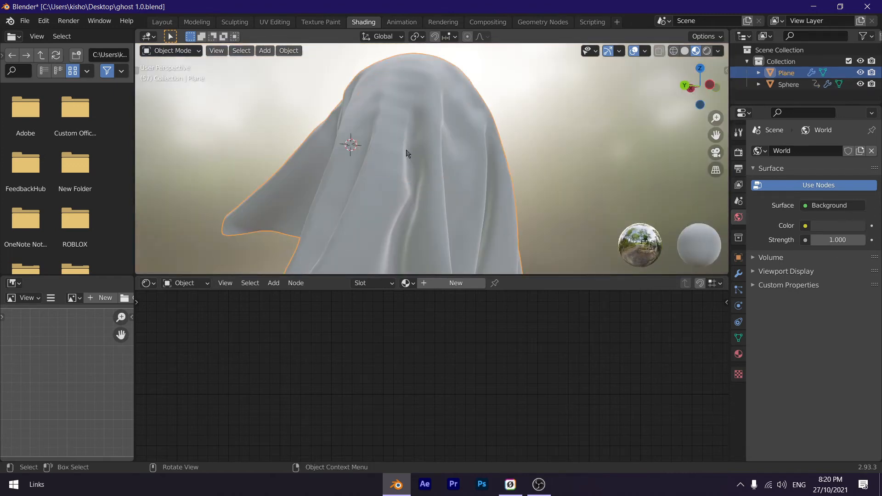
pyautogui.click(445, 287)
pyautogui.scroll(-4, 486, 329)
pyautogui.moveTo(399, 396); pyautogui.dragTo(322, 459, button='middle')
pyautogui.scroll(3, 368, 408)
pyautogui.click(369, 367)
pyautogui.click(489, 350)
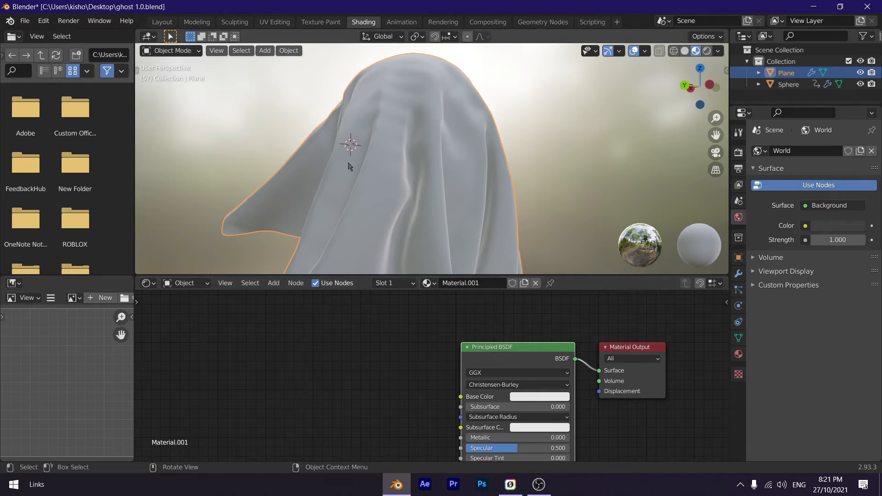
# Search the add-ons in the preferences for "node", check that Node Wrangler is enabled, and close the preferences
pyautogui.click(45, 23)
pyautogui.click(66, 186)
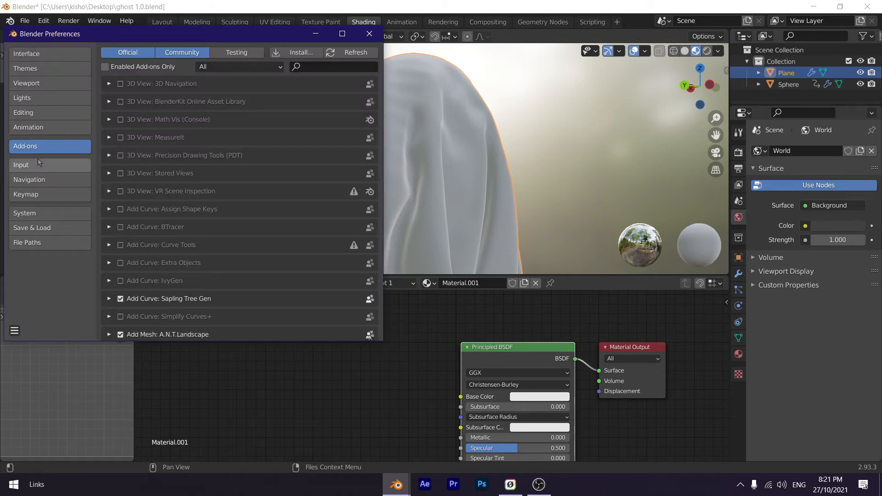
pyautogui.hotkey('ctrl', 'f')
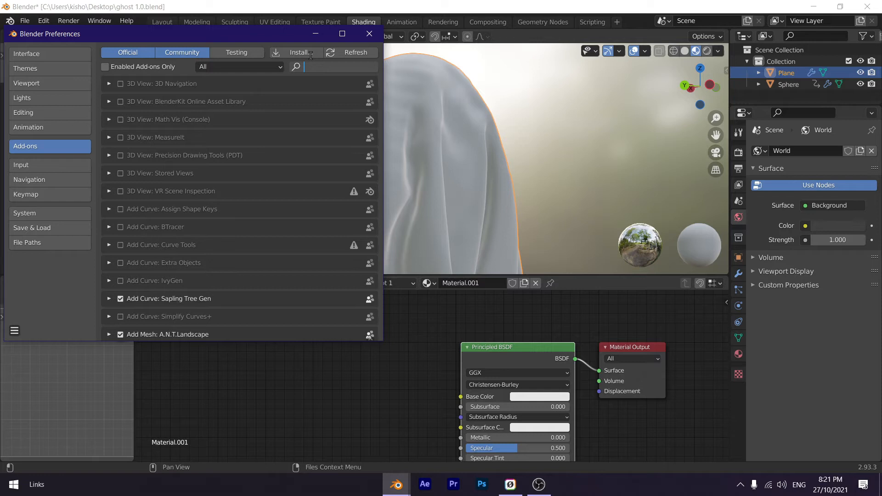
pyautogui.write('node')
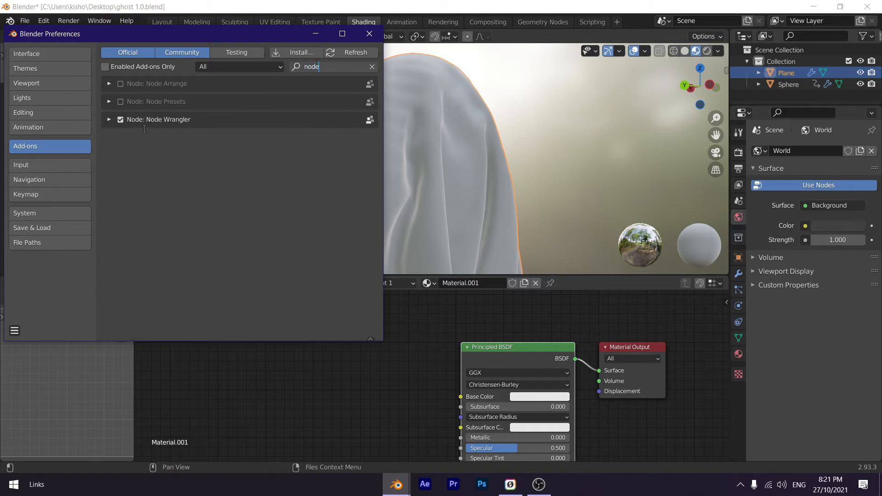
pyautogui.click(369, 34)
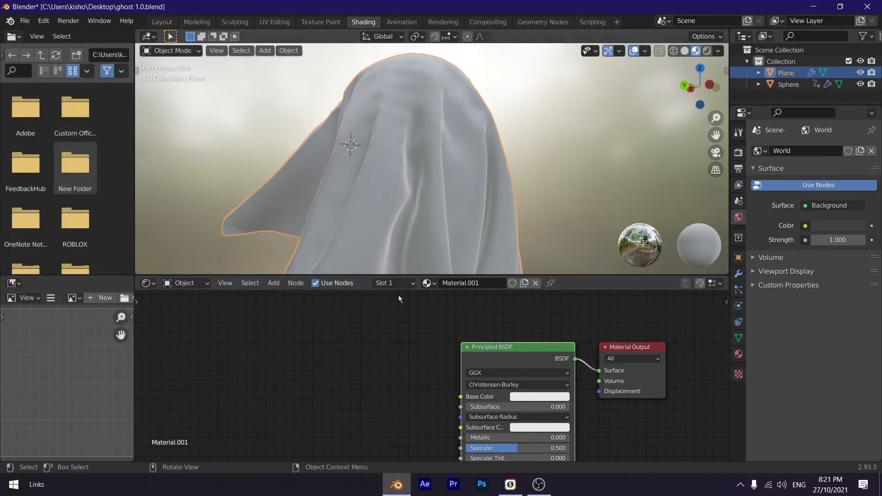
# Load the fabric texture maps onto the Principled BSDF node with Node Wrangler's Principled Texture Setup
pyautogui.scroll(1, 421, 324)
pyautogui.scroll(-1, 458, 377)
pyautogui.scroll(1, 445, 372)
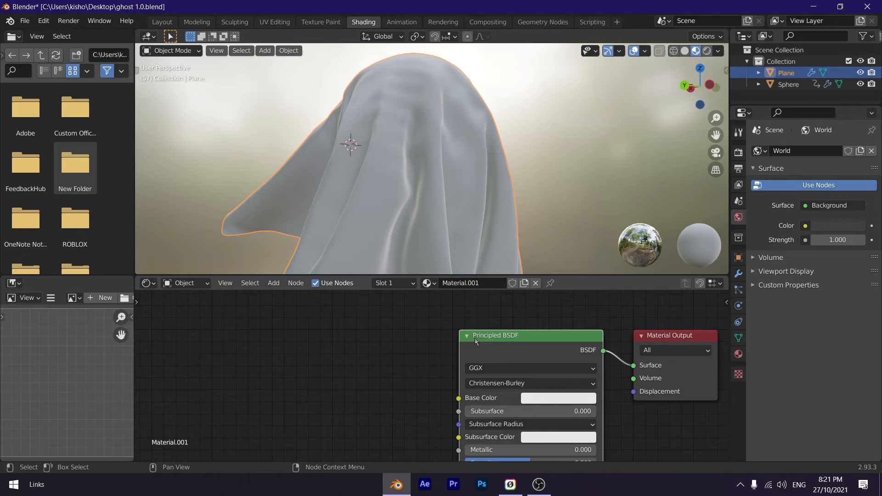
pyautogui.hotkey('ctrl', 'shift', 't')
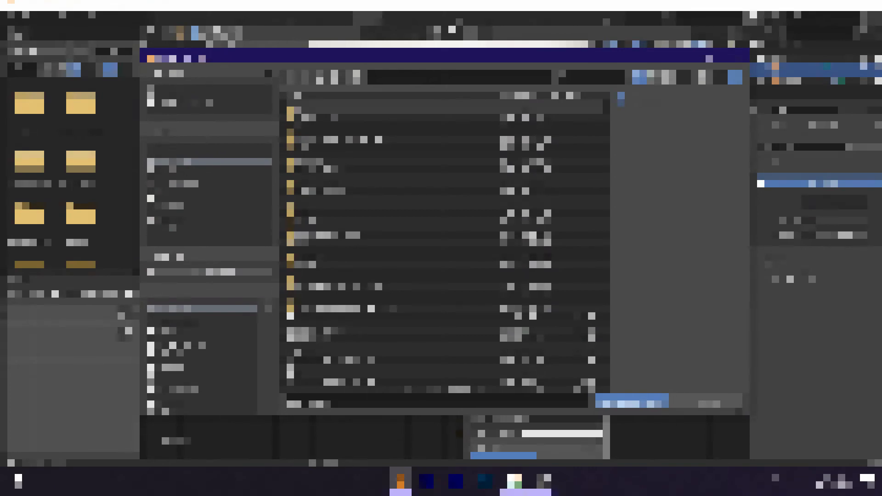
pyautogui.click(177, 180)
pyautogui.click(179, 173)
pyautogui.click(179, 183)
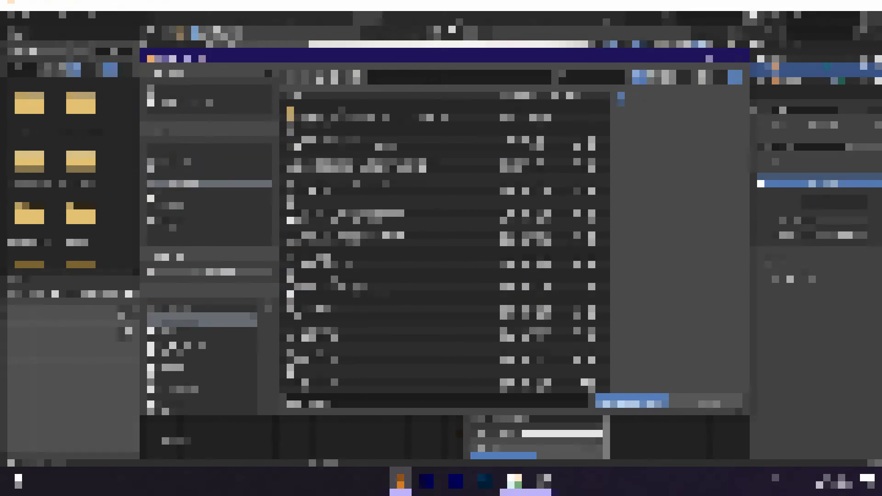
pyautogui.click(367, 148)
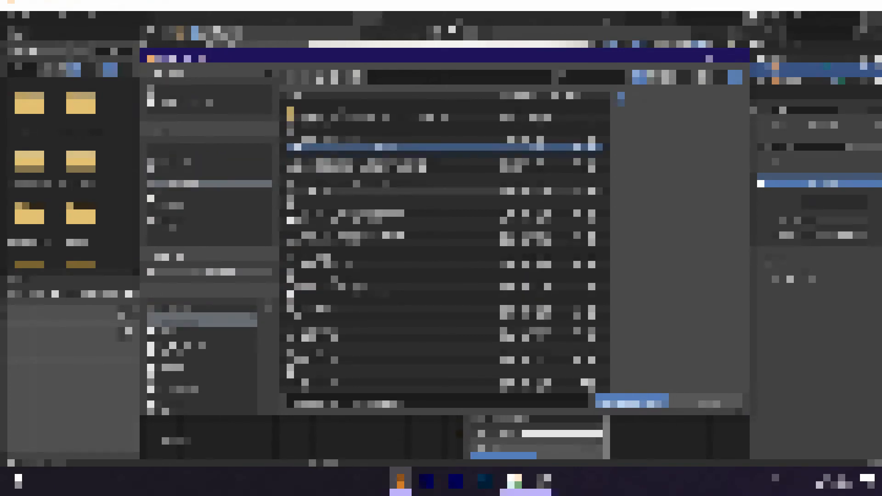
pyautogui.click(620, 402)
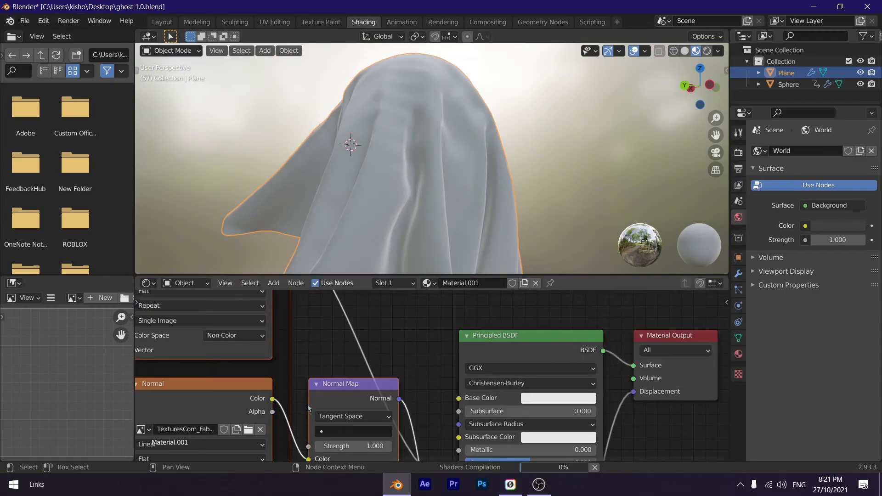
# Examine the generated texture and mapping nodes and how the fabric weave looks on the ghost cloth
pyautogui.scroll(-3, 307, 404)
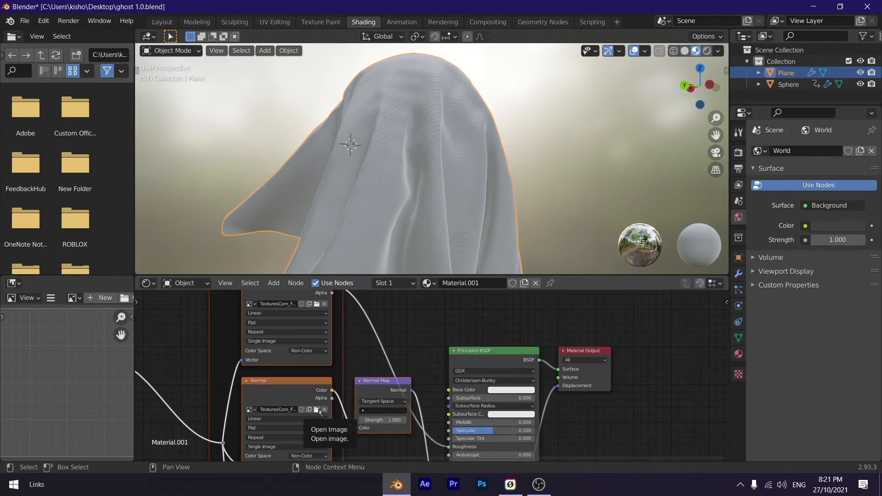
pyautogui.scroll(-4, 373, 323)
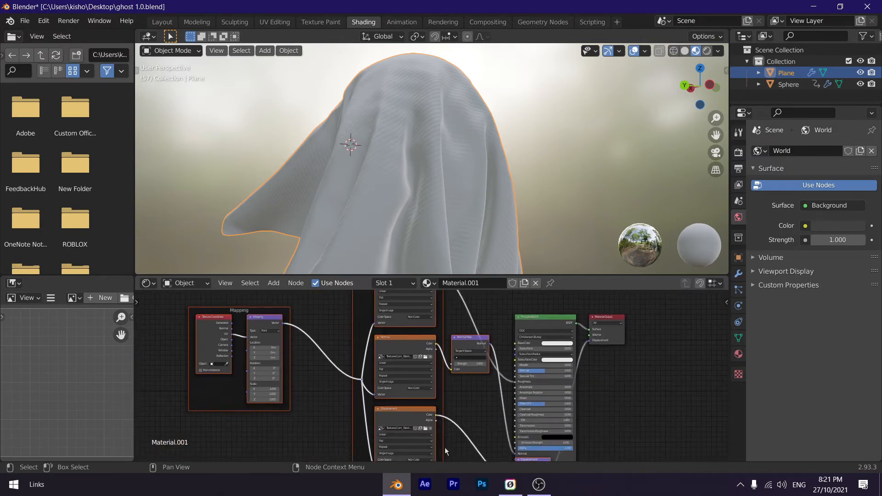
pyautogui.scroll(2, 381, 387)
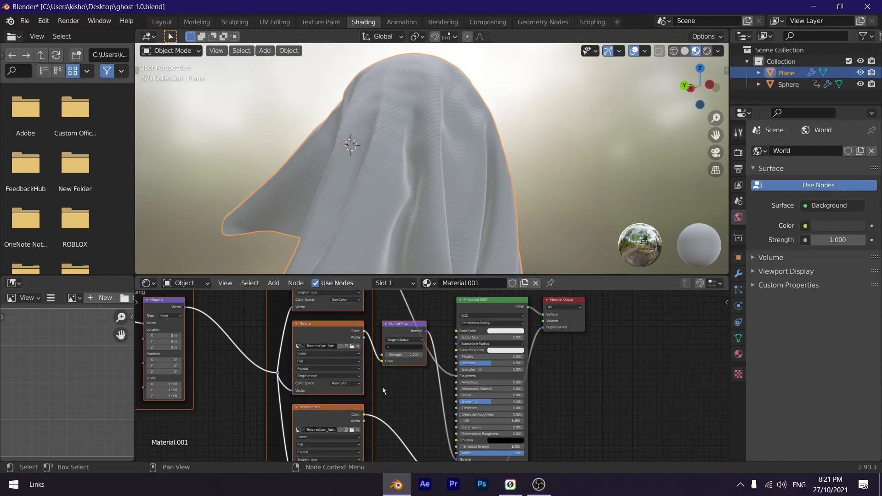
pyautogui.scroll(1, 382, 387)
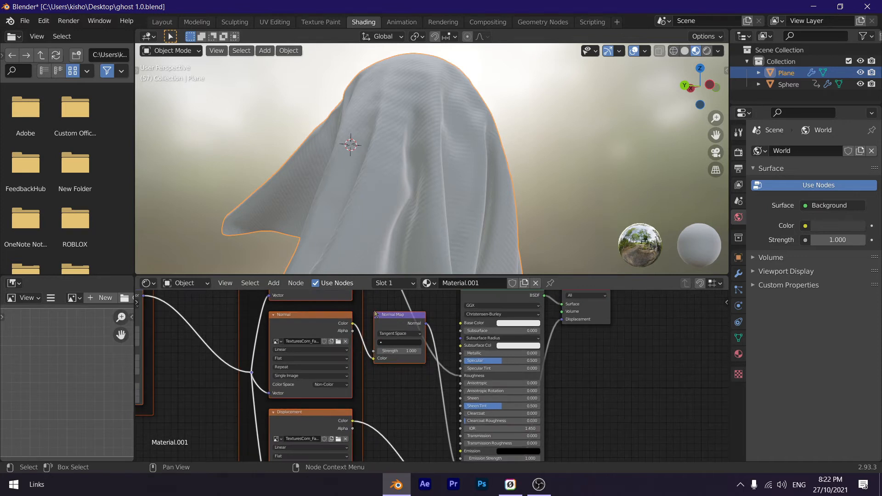
pyautogui.scroll(5, 398, 356)
pyautogui.scroll(-5, 486, 153)
pyautogui.moveTo(486, 153); pyautogui.dragTo(396, 207, button='middle')
pyautogui.scroll(5, 407, 148)
pyautogui.scroll(5, 532, 159)
pyautogui.scroll(-2, 532, 159)
pyautogui.scroll(-4, 531, 170)
pyautogui.scroll(-3, 461, 144)
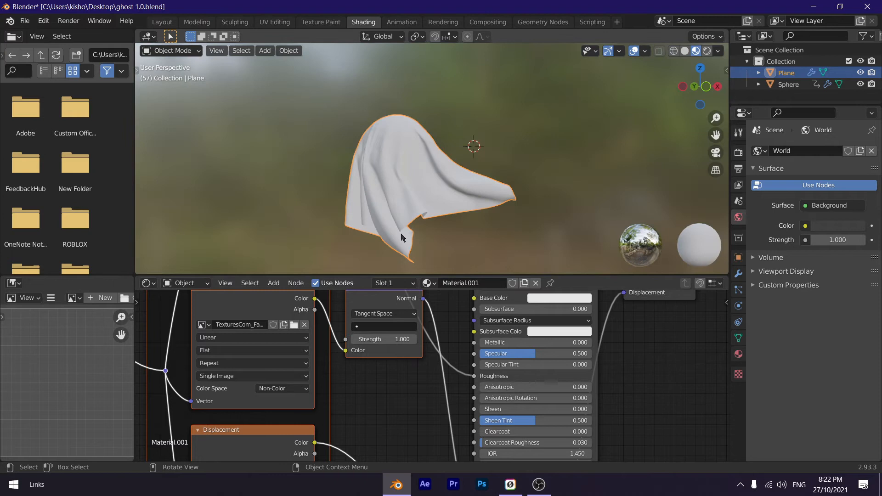
# Return to the Layout workspace, rewind the animation to frame 0, and scale the cloth plane to about 0.811
pyautogui.click(161, 21)
pyautogui.moveTo(180, 429); pyautogui.dragTo(9, 414)
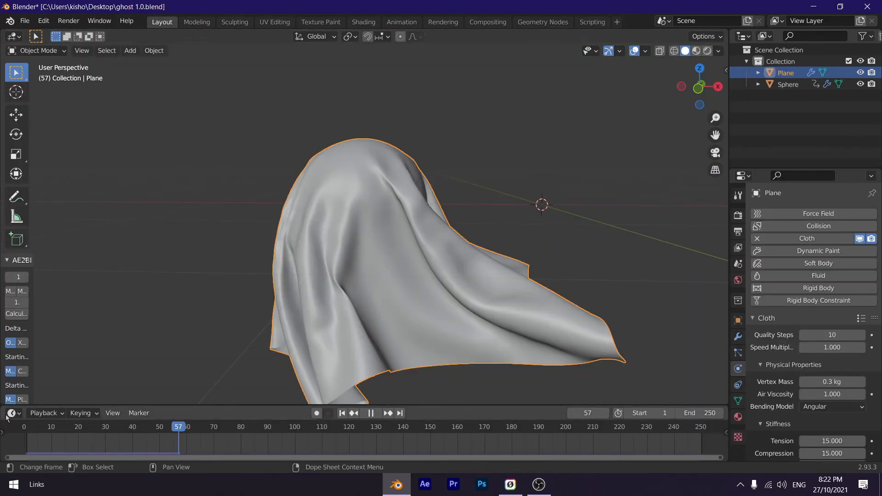
pyautogui.scroll(-2, 101, 349)
pyautogui.moveTo(101, 349); pyautogui.dragTo(115, 402, button='middle')
pyautogui.scroll(3, 240, 385)
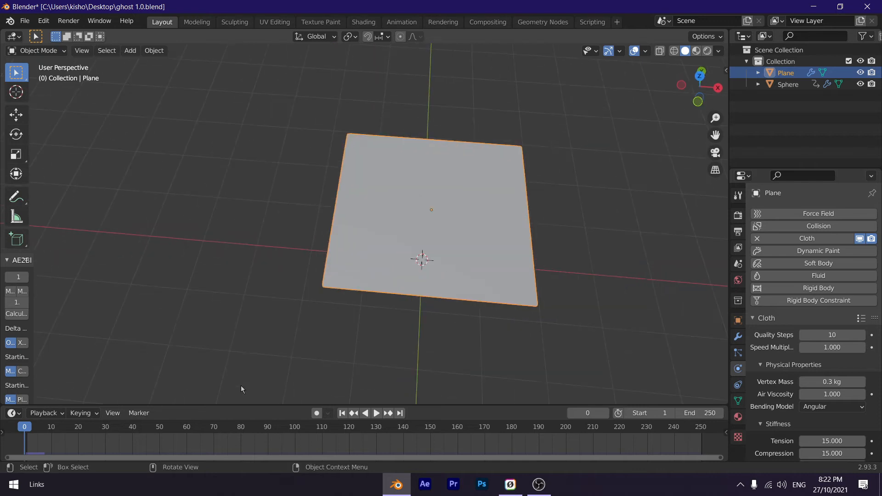
pyautogui.press('s')
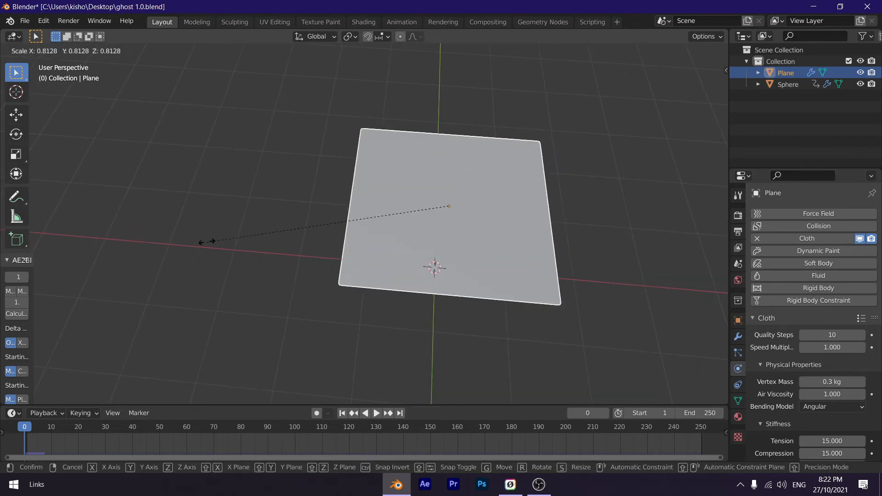
pyautogui.click(208, 241)
# Run the cloth simulation from the start and stop it at frame 31
pyautogui.scroll(-2, 208, 240)
pyautogui.moveTo(208, 241); pyautogui.dragTo(204, 205, button='middle')
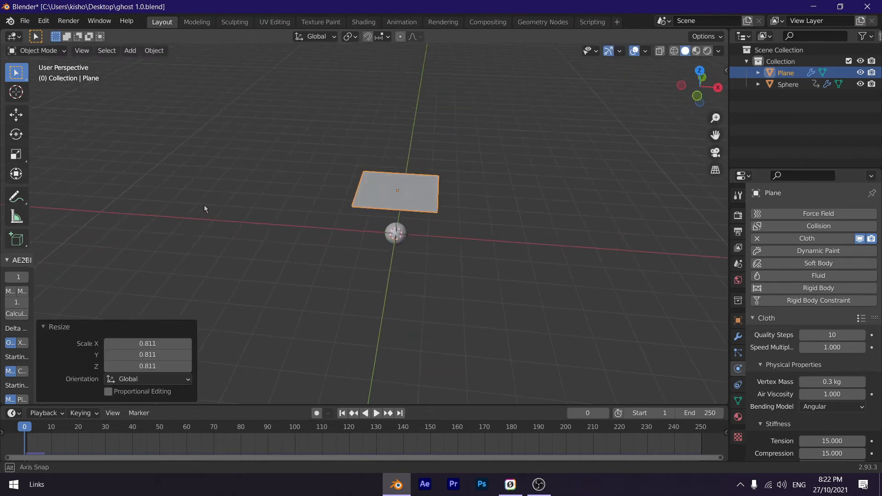
pyautogui.scroll(2, 204, 205)
pyautogui.press('space')
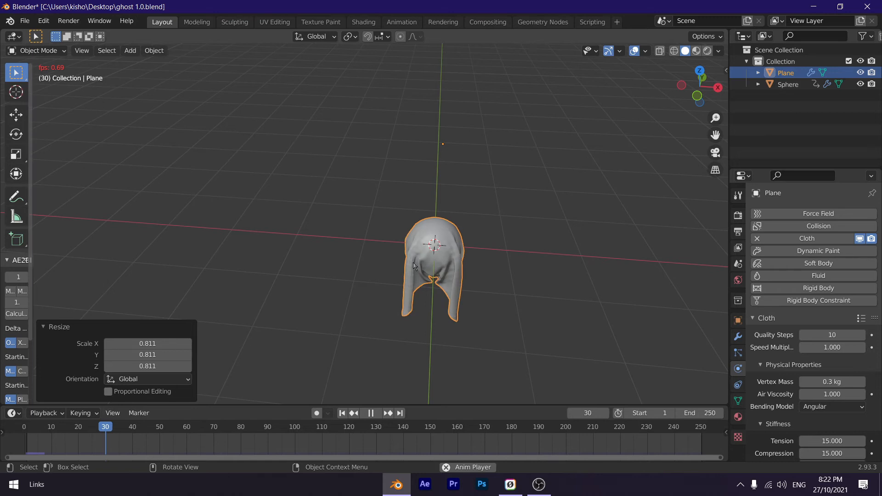
pyautogui.press('space')
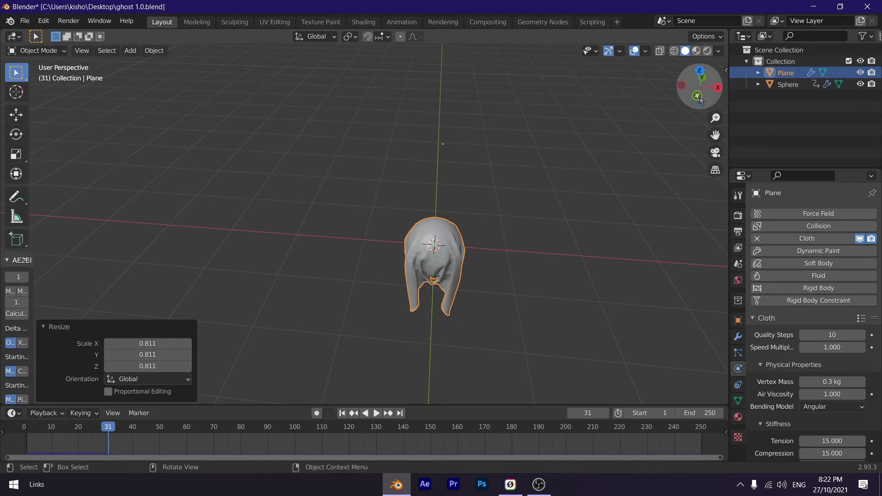
# View the draped ghost close up from the front and put the cloth plane into Texture Paint mode
pyautogui.moveTo(698, 99); pyautogui.dragTo(562, 111)
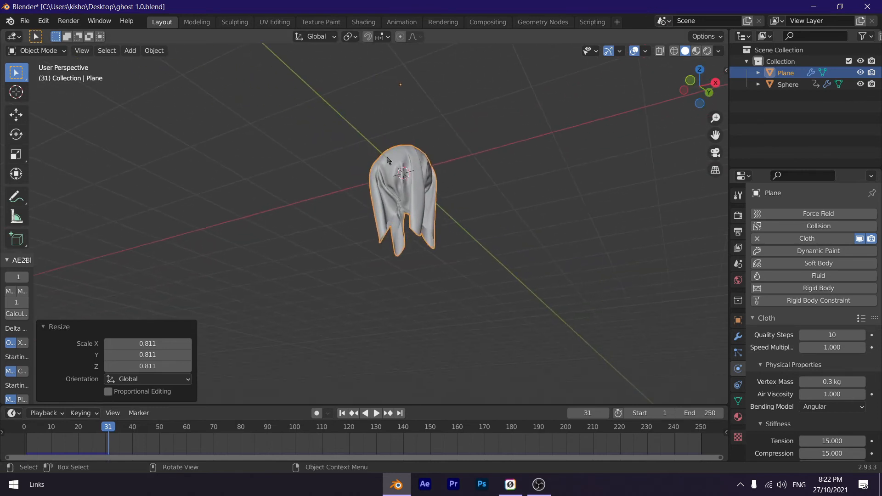
pyautogui.moveTo(710, 101); pyautogui.dragTo(677, 157)
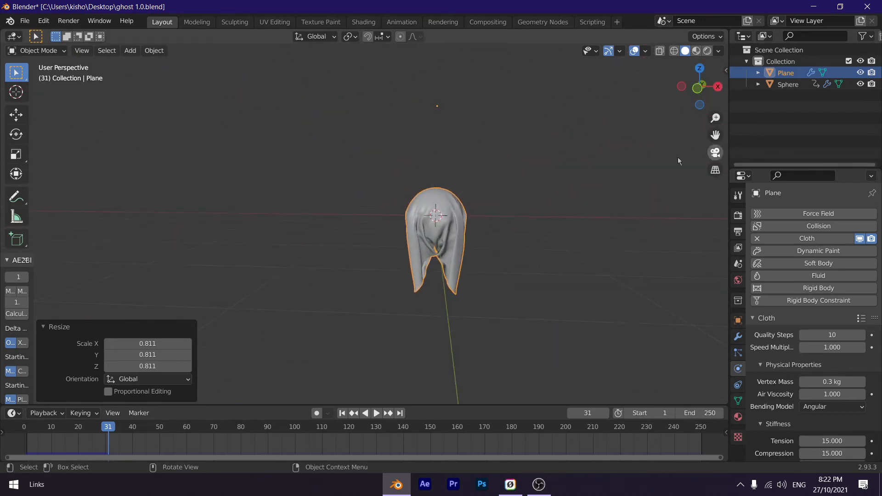
pyautogui.click(699, 90)
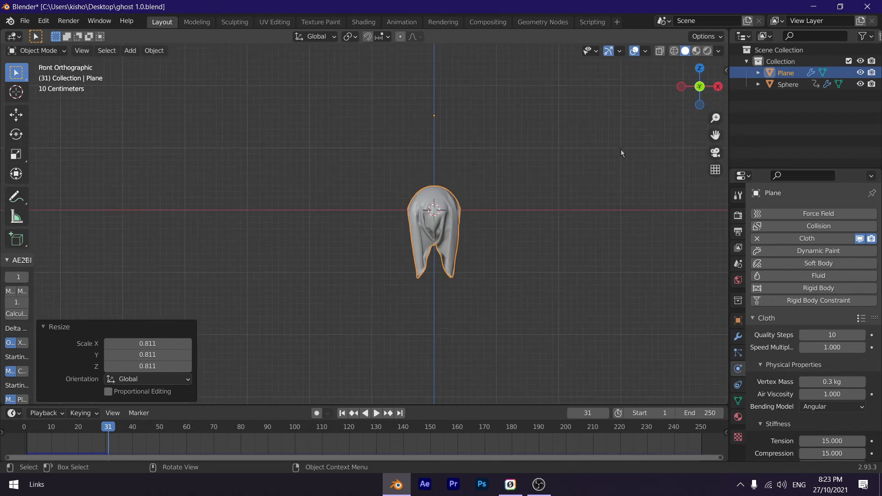
pyautogui.scroll(6, 613, 163)
pyautogui.keyDown('shift'); pyautogui.moveTo(592, 169); pyautogui.dragTo(423, 190, button='middle'); pyautogui.keyUp('shift')
pyautogui.scroll(3, 427, 204)
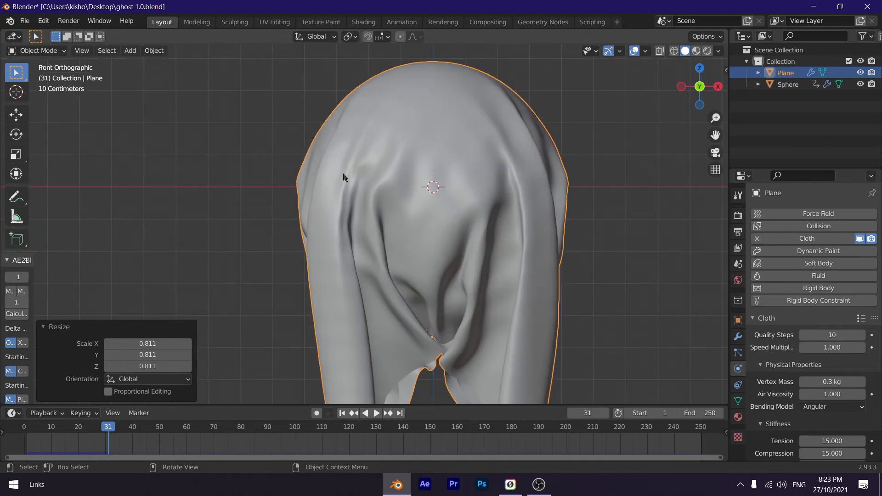
pyautogui.click(34, 51)
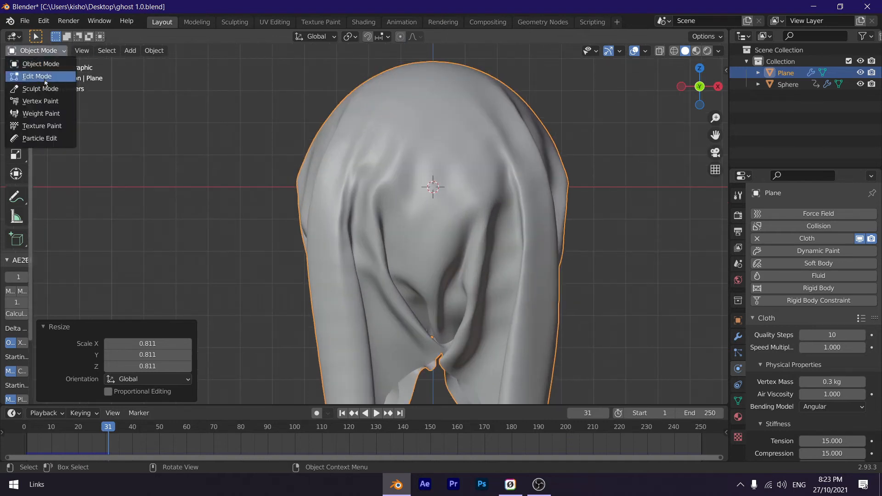
pyautogui.click(46, 127)
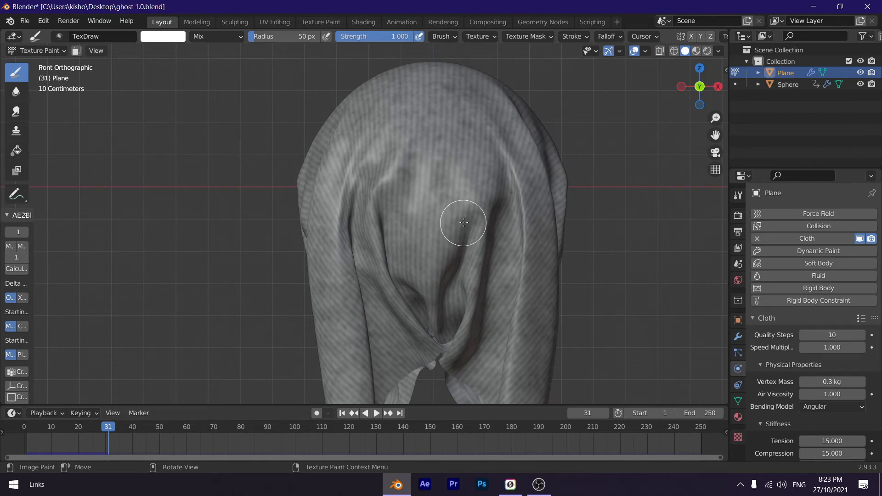
# Show the tool's texture slots and add a 1024 x 1024 px Base Color paint slot with a white fill
pyautogui.press('n')
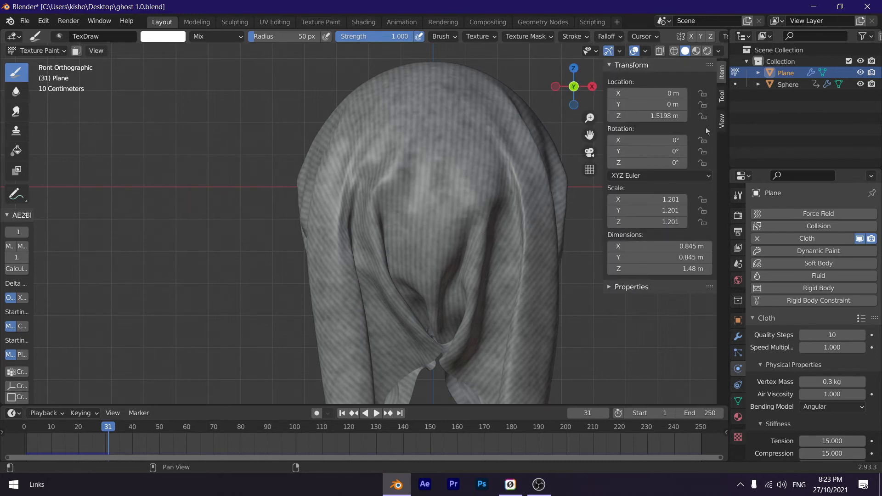
pyautogui.click(723, 97)
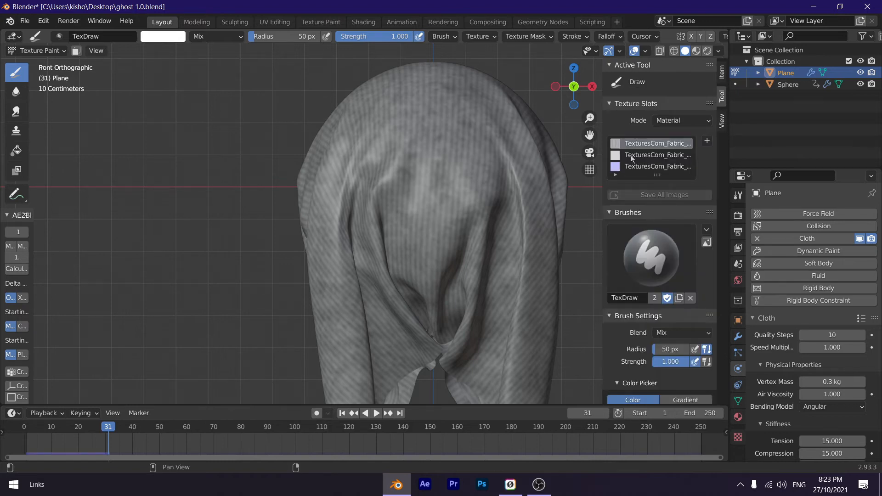
pyautogui.click(615, 175)
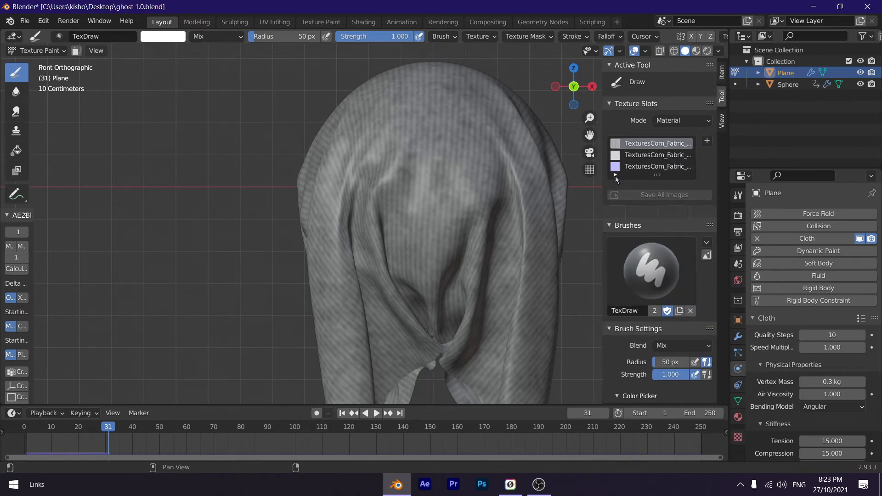
pyautogui.click(616, 175)
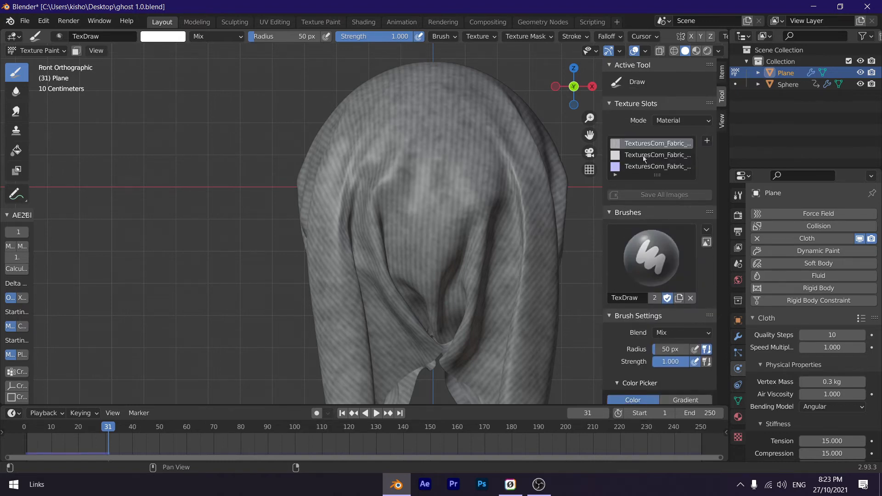
pyautogui.click(707, 142)
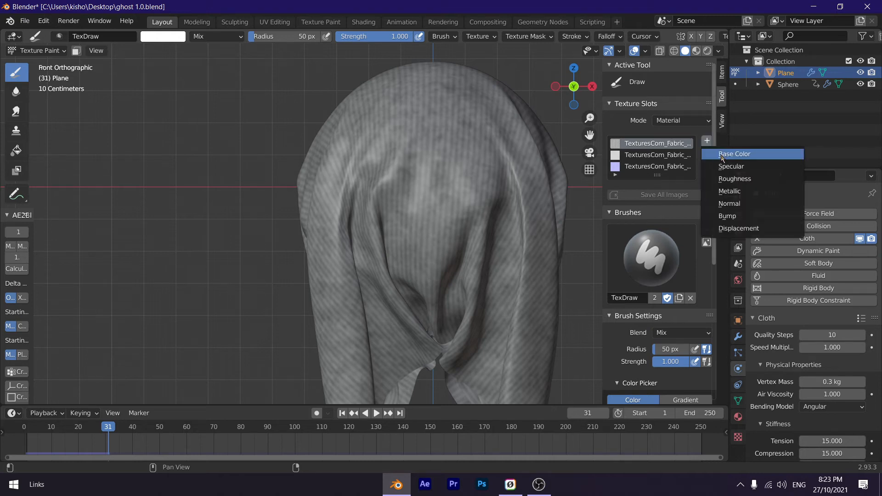
pyautogui.click(722, 155)
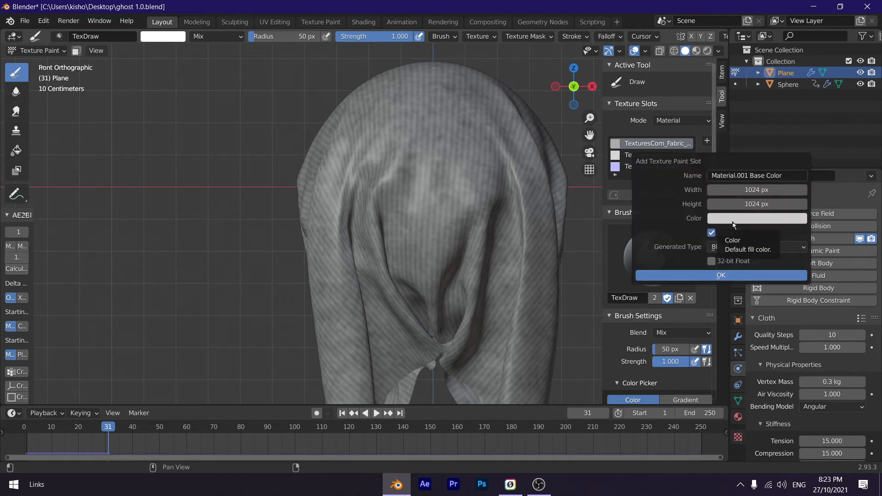
pyautogui.click(734, 222)
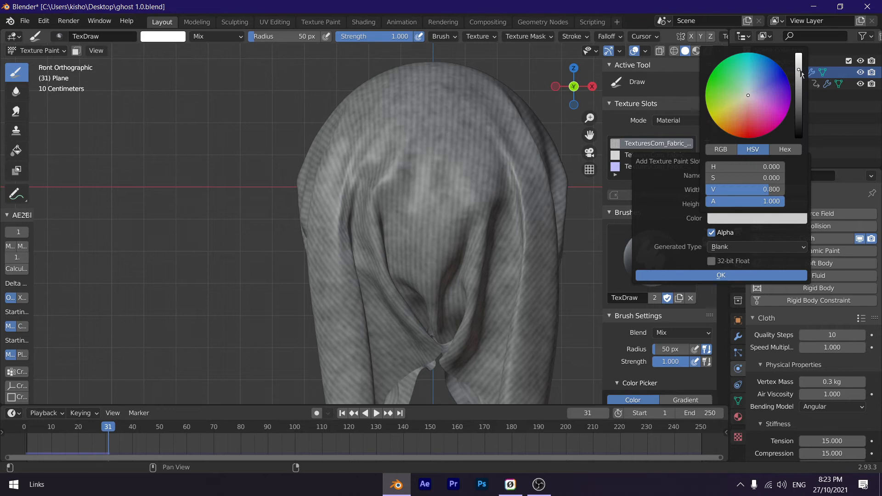
pyautogui.moveTo(800, 68); pyautogui.dragTo(800, 53)
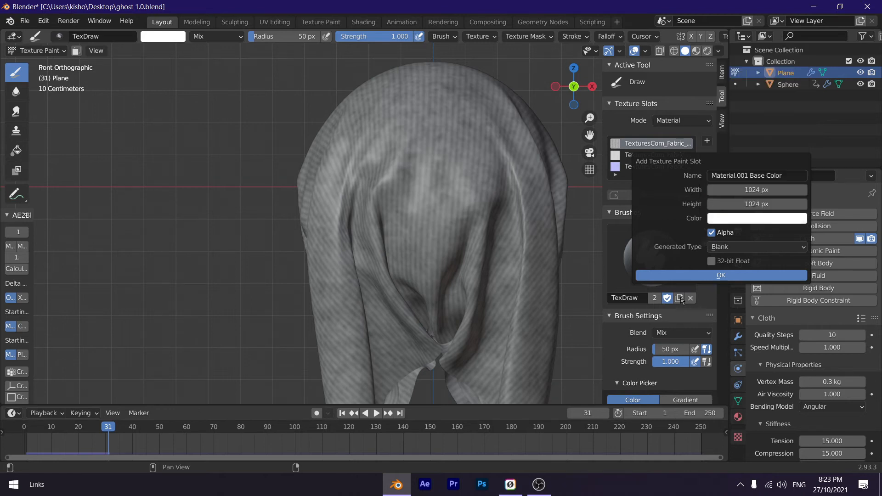
pyautogui.click(686, 276)
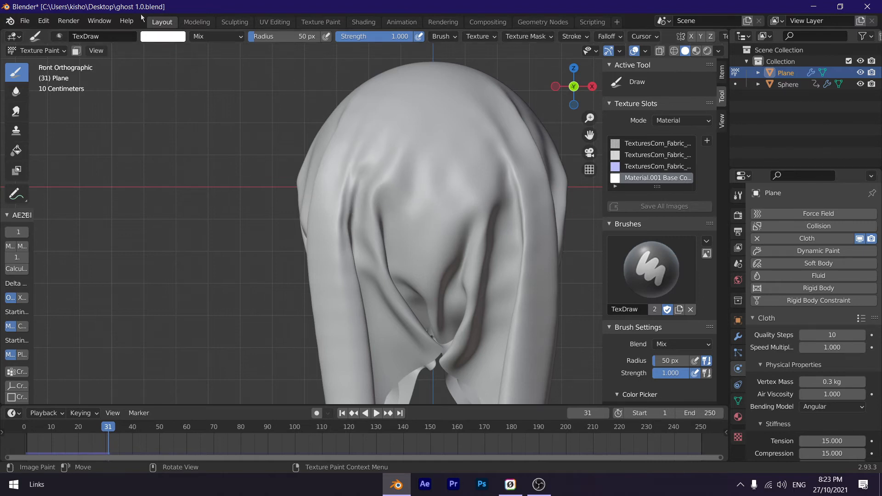
# Set the paint brush to black with a 34 px radius and dab one eye spot on the front of the ghost
pyautogui.click(166, 39)
pyautogui.moveTo(239, 75); pyautogui.dragTo(235, 189)
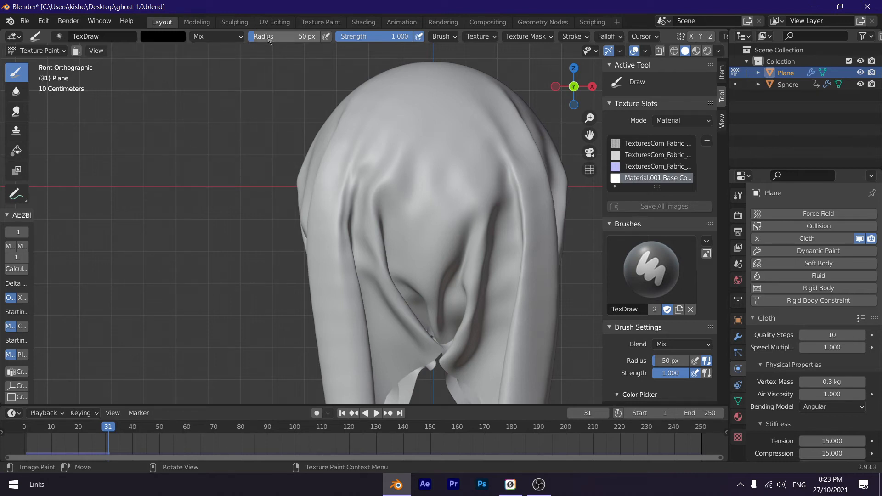
pyautogui.moveTo(248, 35); pyautogui.dragTo(250, 36)
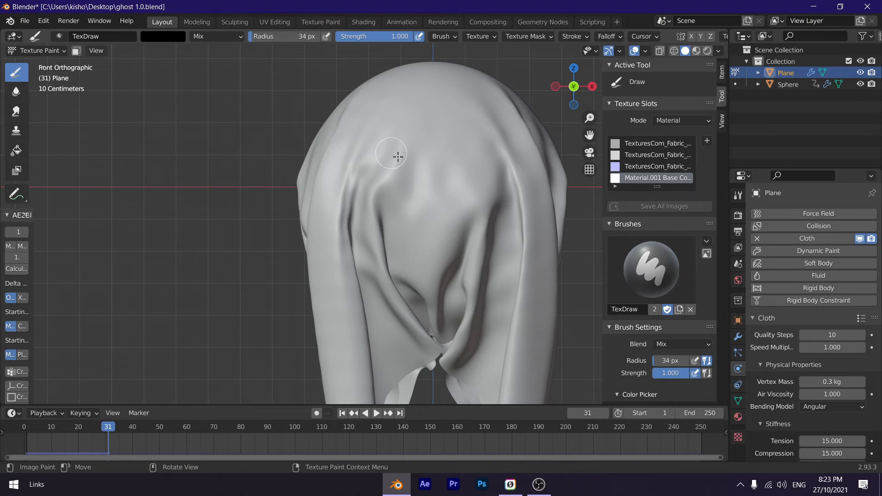
pyautogui.click(470, 178)
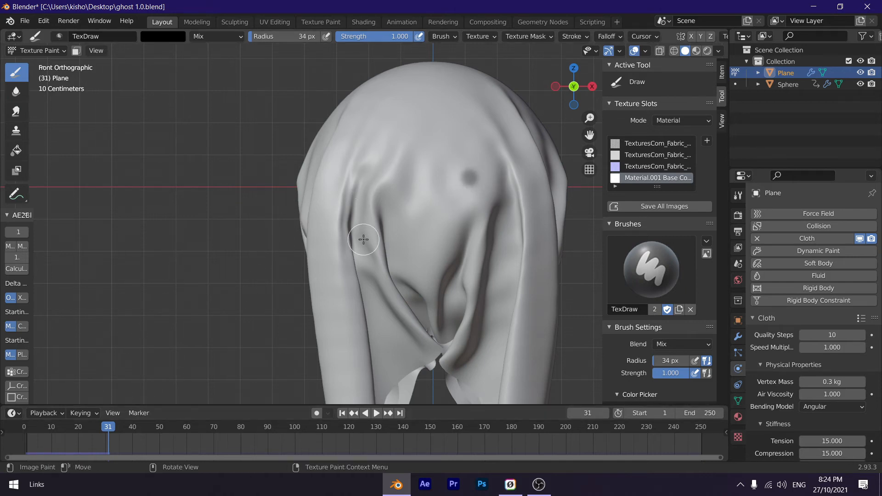
pyautogui.moveTo(363, 239)
pyautogui.mouseDown(button='middle')
pyautogui.moveTo(315, 262)
pyautogui.moveTo(382, 257)
pyautogui.mouseUp(button='middle')
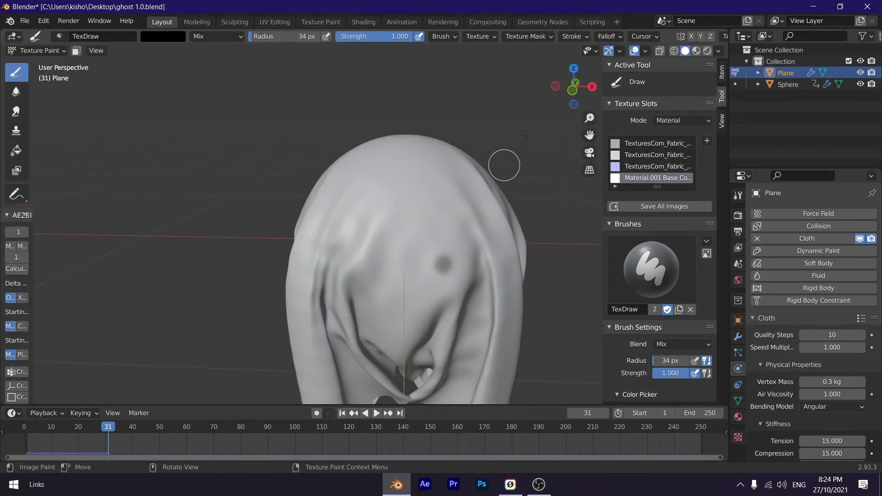
# Return to frame 0 and paint two black eyes and a mouth on the flat cloth plane, near its front edge
pyautogui.click(572, 90)
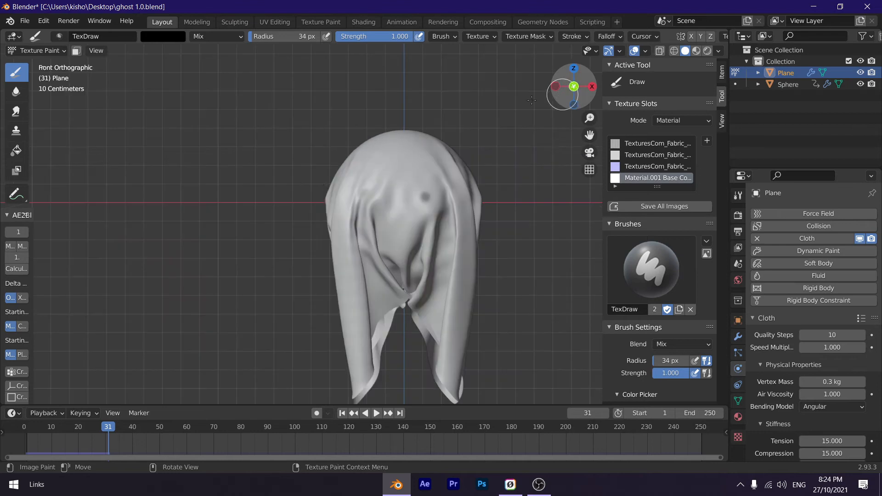
pyautogui.scroll(3, 291, 197)
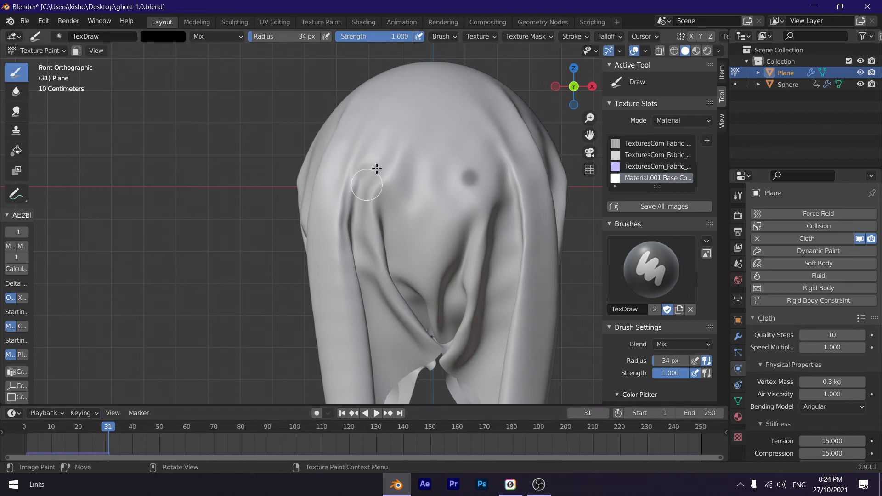
pyautogui.click(24, 427)
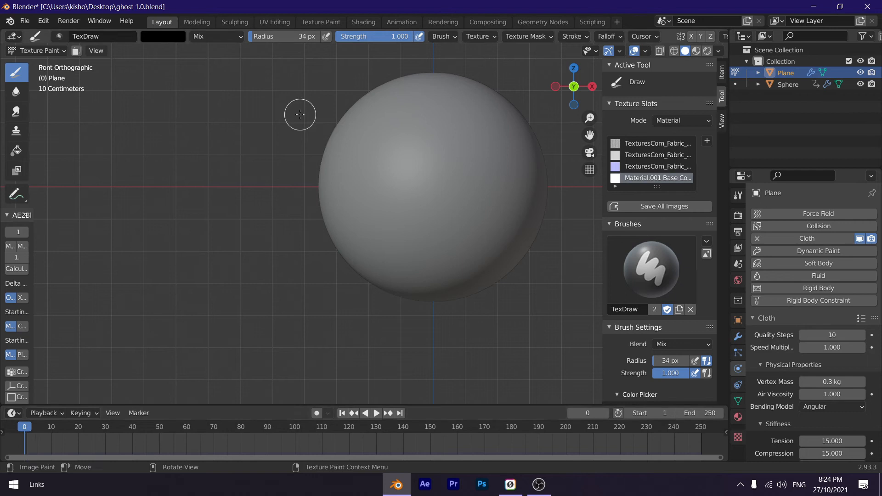
pyautogui.moveTo(304, 130); pyautogui.dragTo(386, 309, button='middle')
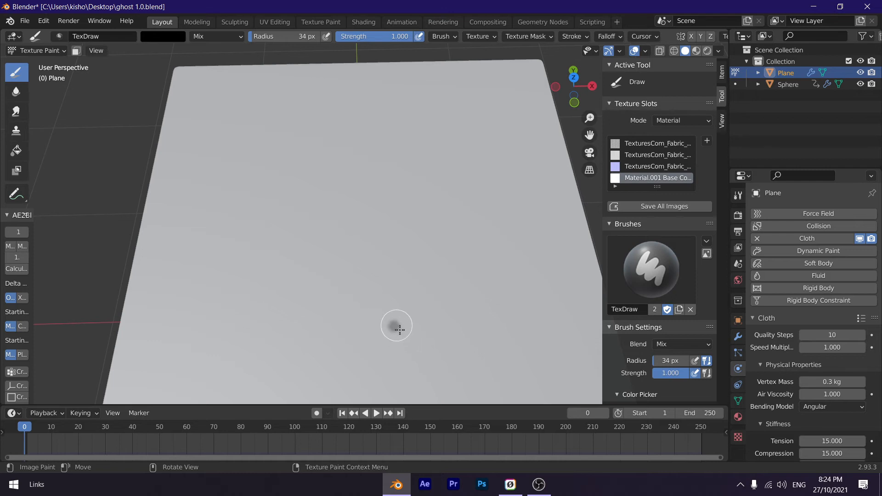
pyautogui.scroll(-2, 399, 271)
pyautogui.moveTo(398, 267); pyautogui.dragTo(396, 287, button='middle')
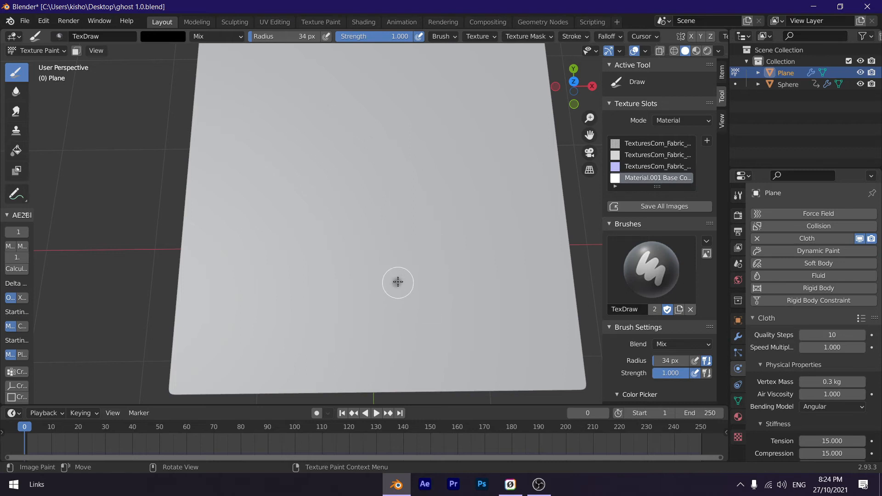
pyautogui.moveTo(397, 283)
pyautogui.mouseDown()
pyautogui.moveTo(416, 282)
pyautogui.moveTo(418, 295)
pyautogui.moveTo(411, 287)
pyautogui.moveTo(418, 282)
pyautogui.moveTo(350, 288)
pyautogui.moveTo(379, 295)
pyautogui.mouseUp()
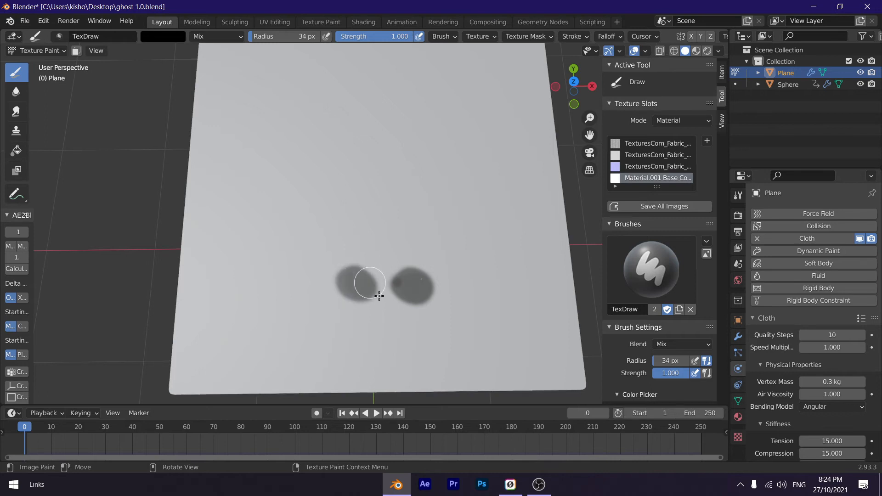
pyautogui.moveTo(414, 326)
pyautogui.mouseDown()
pyautogui.moveTo(361, 324)
pyautogui.moveTo(413, 326)
pyautogui.moveTo(402, 353)
pyautogui.moveTo(365, 329)
pyautogui.moveTo(388, 339)
pyautogui.moveTo(391, 364)
pyautogui.moveTo(366, 351)
pyautogui.moveTo(375, 335)
pyautogui.moveTo(403, 354)
pyautogui.moveTo(395, 362)
pyautogui.moveTo(407, 332)
pyautogui.moveTo(375, 329)
pyautogui.mouseUp()
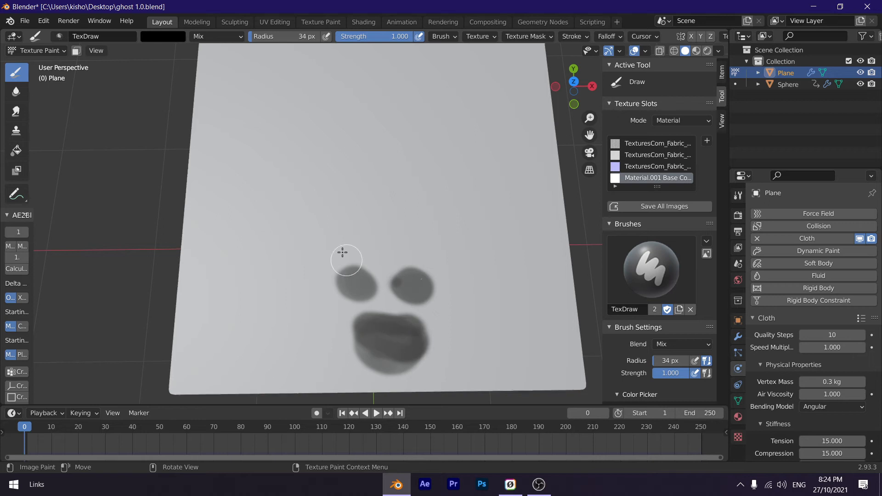
# Set the brush color to red with a 25 px radius and paint a tongue in the lower part of the mouth
pyautogui.press('x')
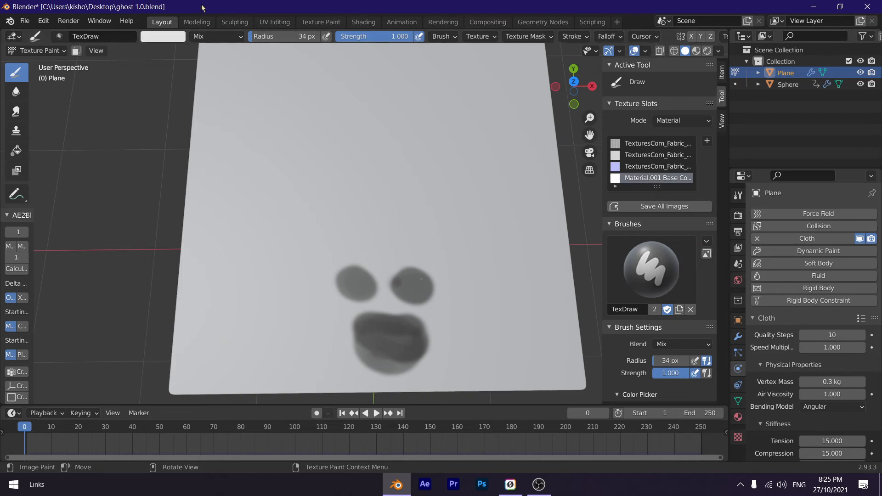
pyautogui.click(175, 36)
pyautogui.moveTo(192, 91); pyautogui.dragTo(192, 144)
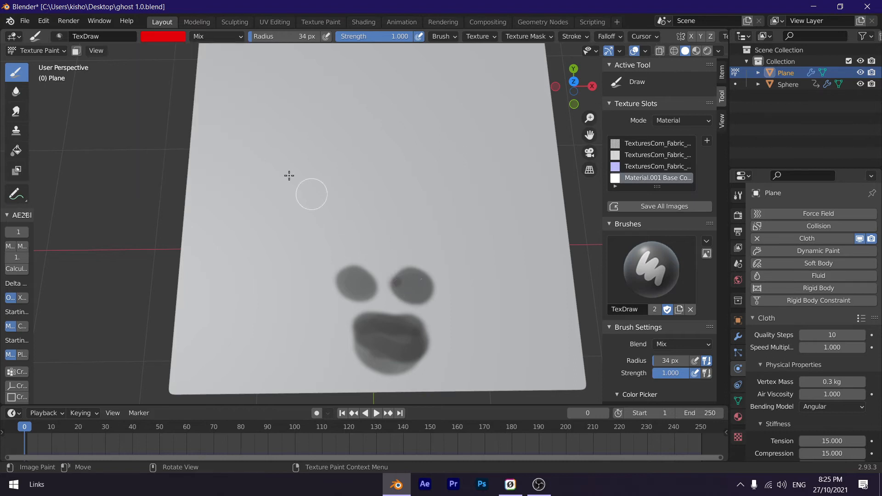
pyautogui.moveTo(254, 39); pyautogui.dragTo(250, 39)
pyautogui.moveTo(402, 359)
pyautogui.mouseDown()
pyautogui.moveTo(385, 354)
pyautogui.moveTo(396, 365)
pyautogui.mouseUp()
# Return the cloth plane to Object Mode and deselect it
pyautogui.moveTo(396, 364); pyautogui.dragTo(367, 153, button='middle')
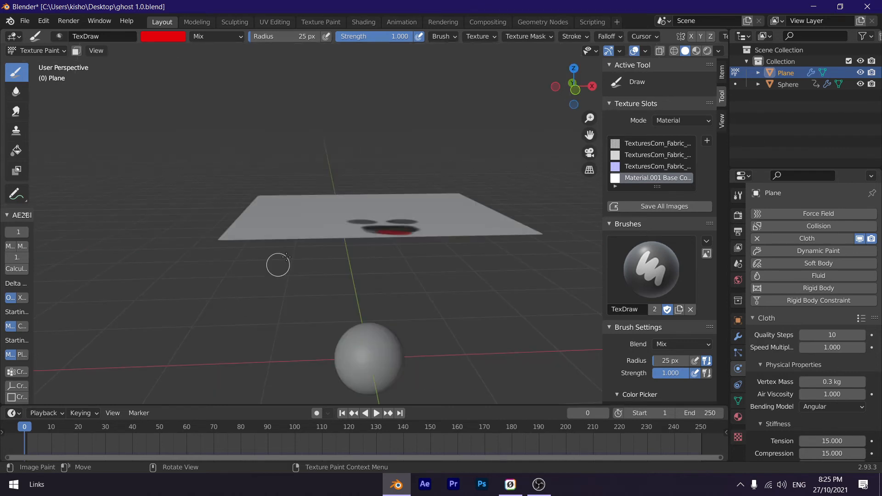
pyautogui.click(45, 51)
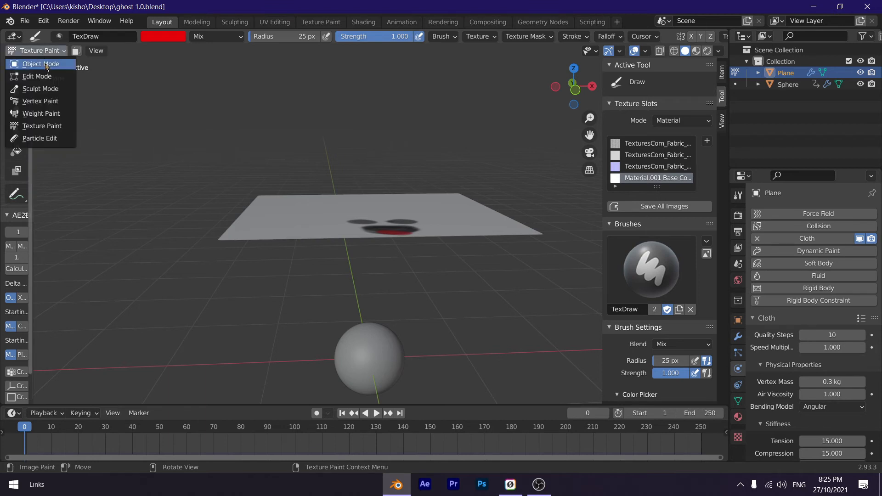
pyautogui.click(45, 65)
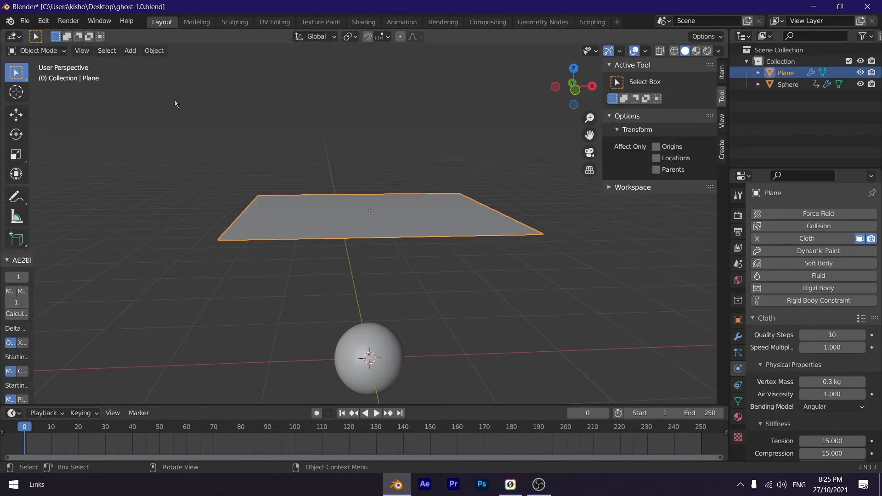
pyautogui.moveTo(575, 95); pyautogui.dragTo(543, 92)
pyautogui.click(542, 93)
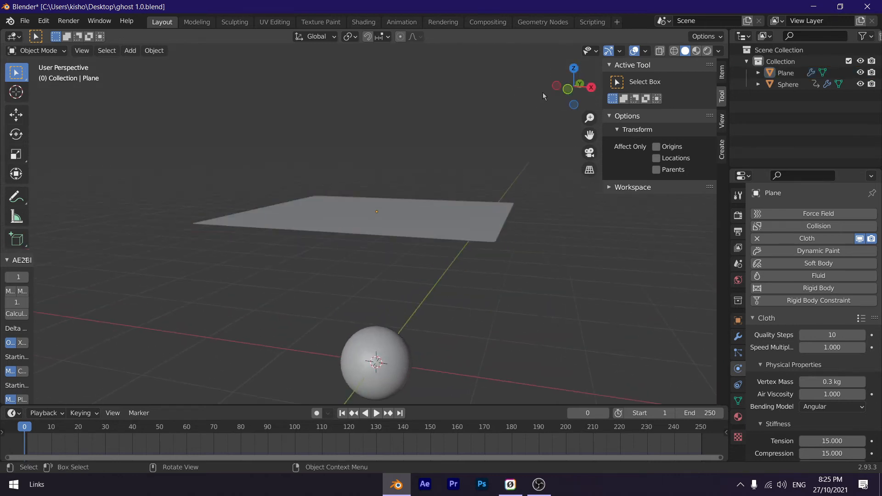
pyautogui.click(867, 6)
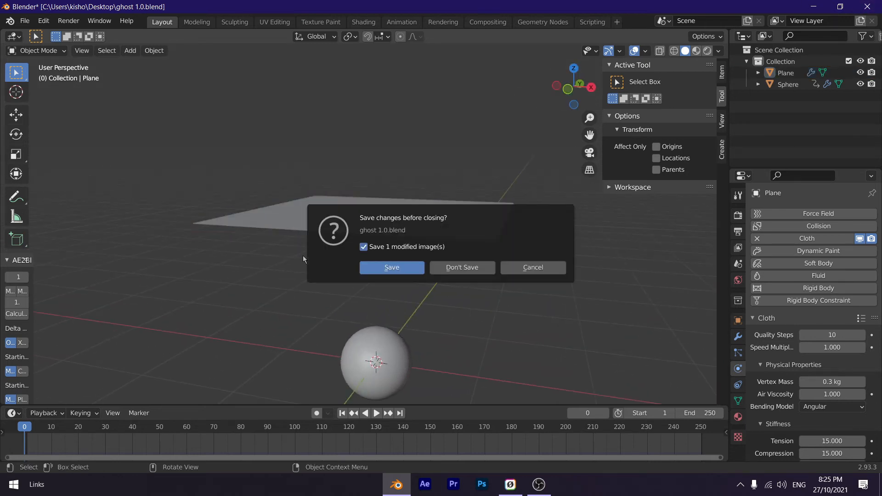
pyautogui.click(531, 272)
# Run the cloth simulation from frame 0 to frame 25 and save the file with Material Preview shading on
pyautogui.moveTo(366, 202); pyautogui.dragTo(464, 126, button='middle')
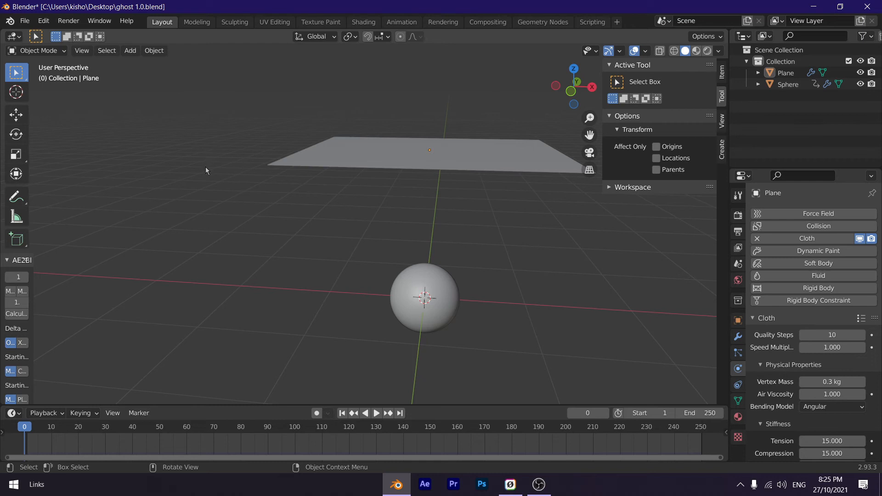
pyautogui.press('space')
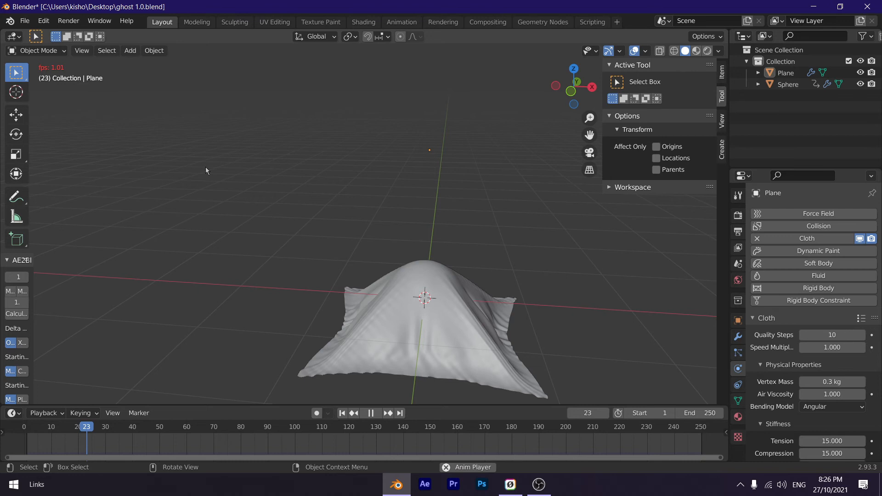
pyautogui.press('space')
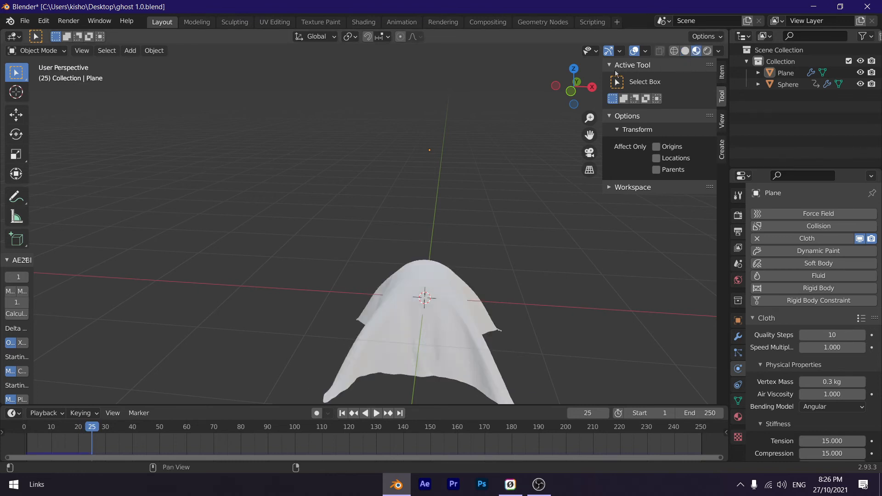
pyautogui.hotkey('ctrl', 's')
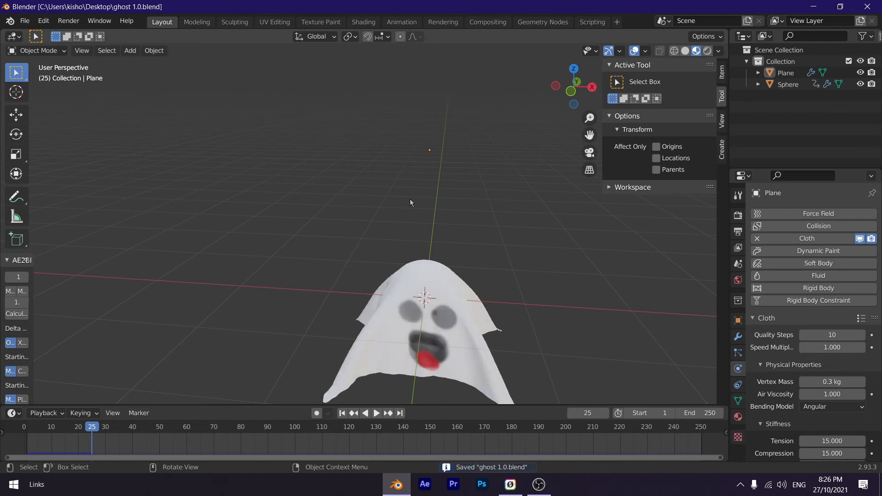
# Examine the painted face from the front and check the brush color settings in Texture Paint mode, ending in Object Mode
pyautogui.moveTo(572, 95); pyautogui.dragTo(560, 51)
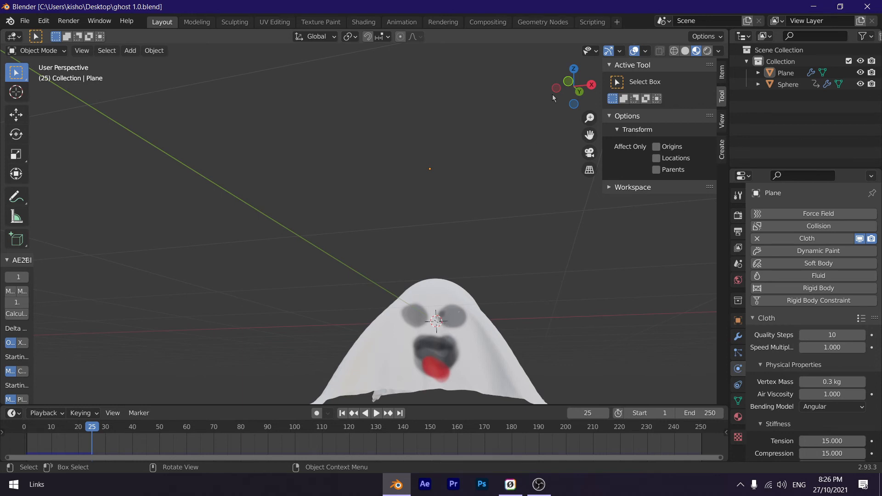
pyautogui.moveTo(569, 84); pyautogui.dragTo(578, 93)
pyautogui.click(37, 50)
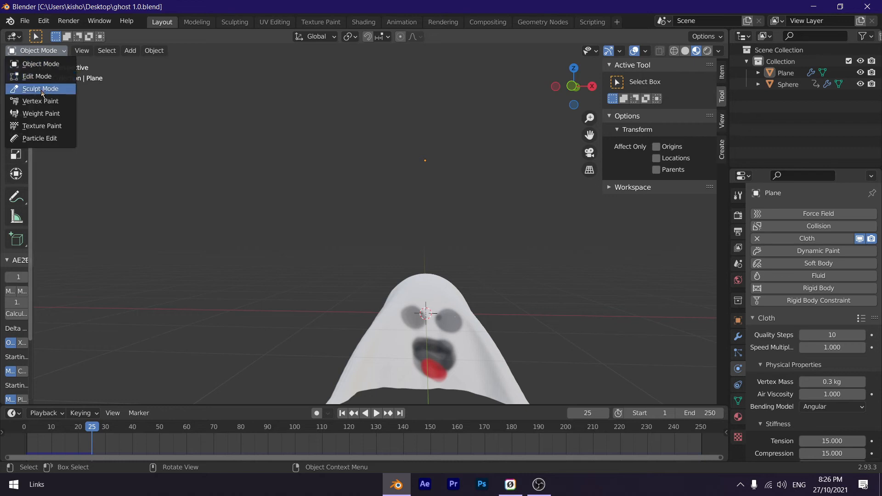
pyautogui.click(55, 124)
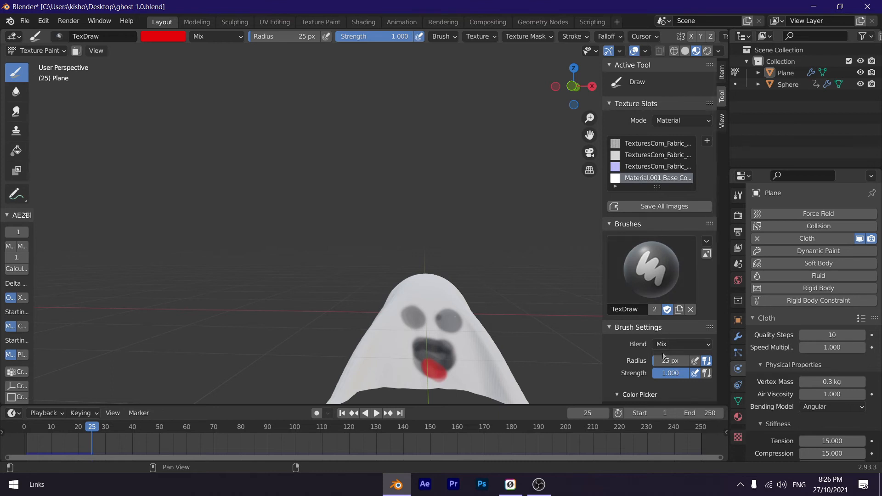
pyautogui.moveTo(716, 245); pyautogui.dragTo(715, 317)
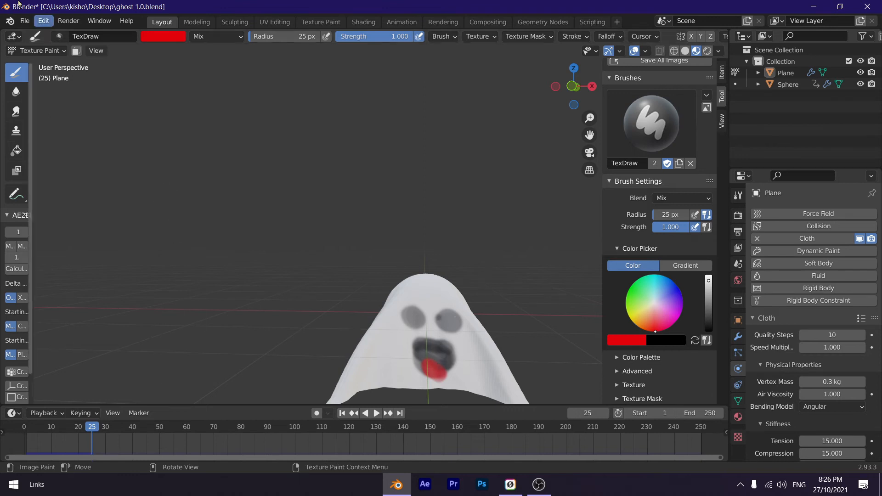
pyautogui.click(41, 51)
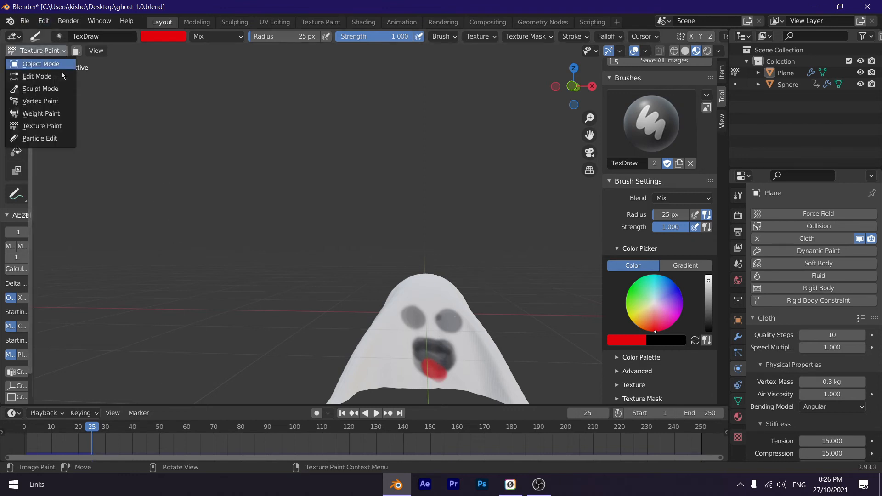
pyautogui.click(53, 66)
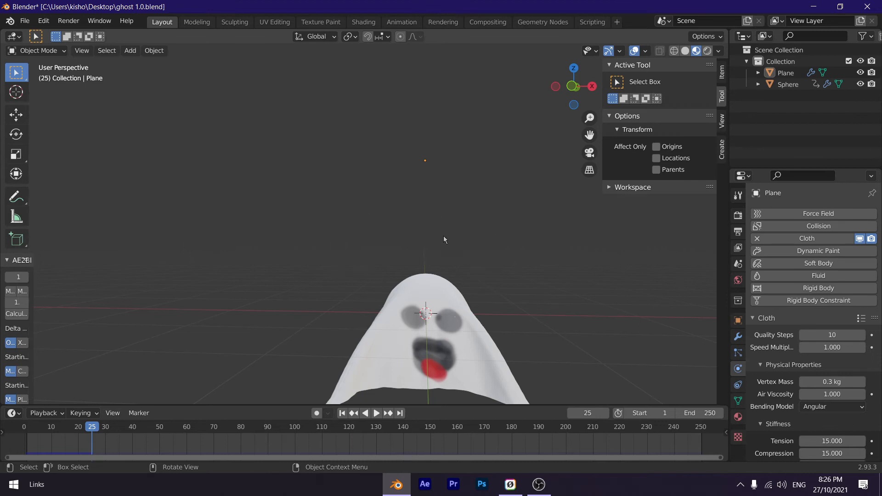
# Set the render engine to Cycles with GPU Compute as the device and enable Adaptive Sampling
pyautogui.click(738, 215)
pyautogui.click(815, 214)
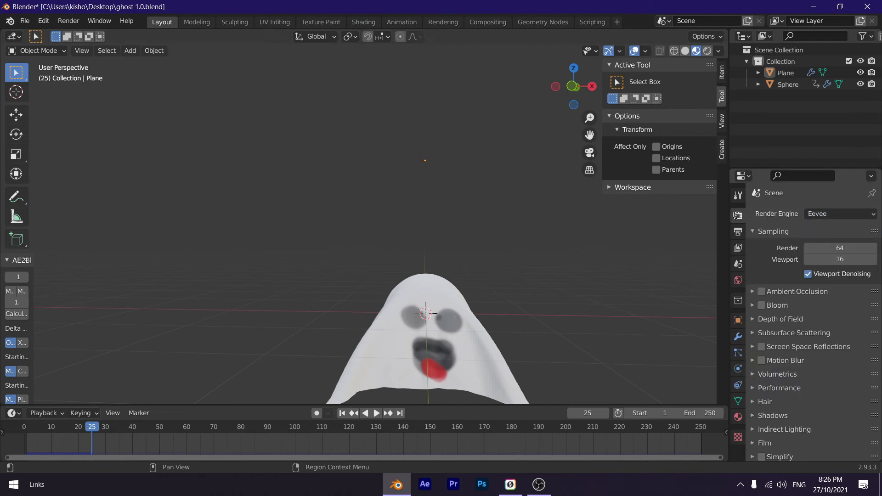
pyautogui.click(822, 214)
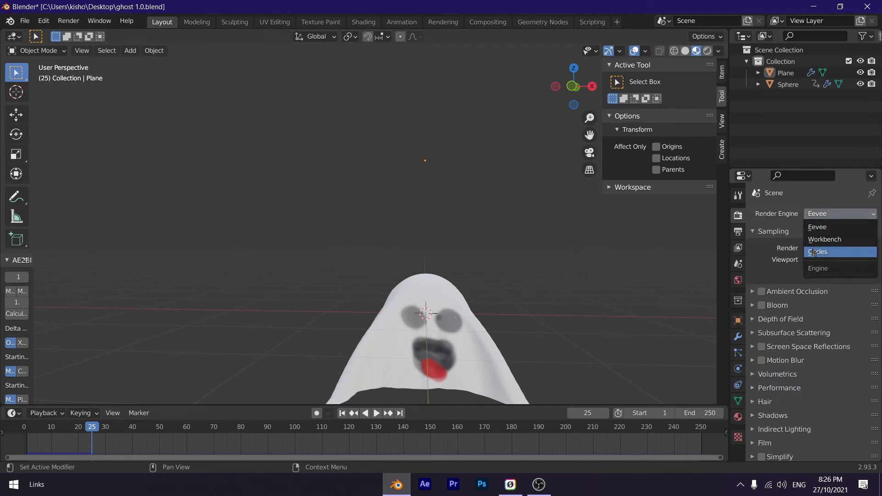
pyautogui.click(815, 253)
pyautogui.click(817, 242)
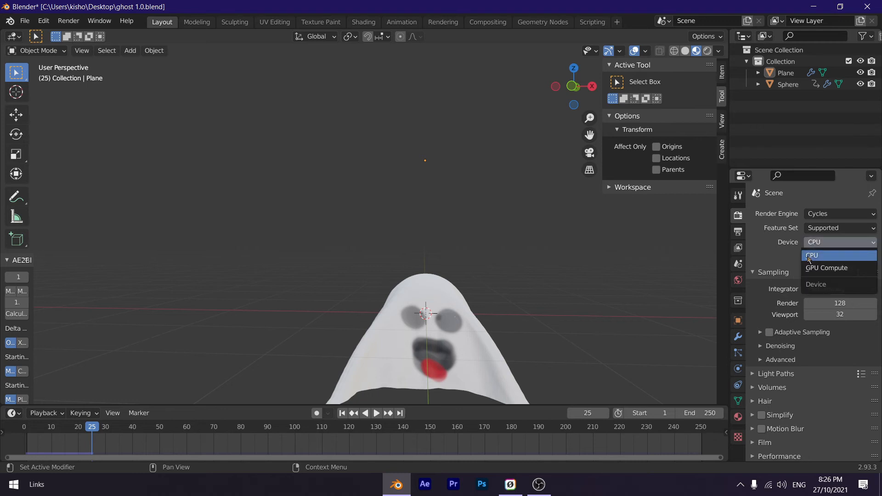
pyautogui.click(818, 271)
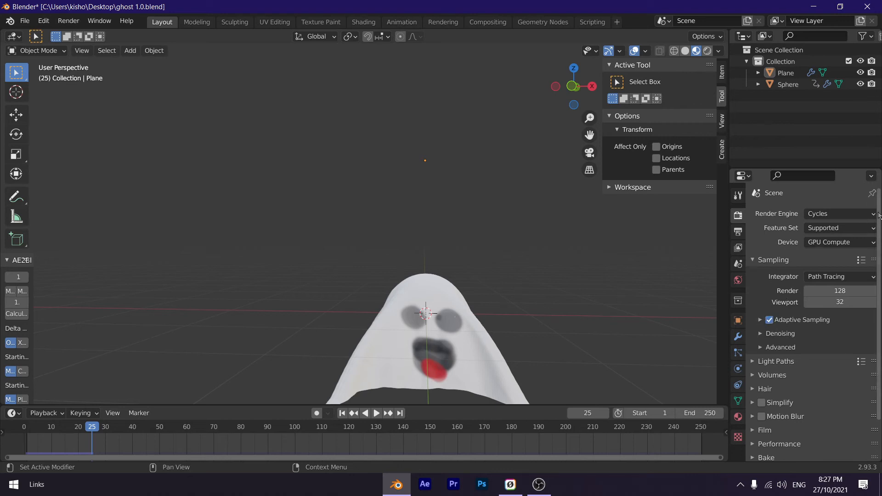
pyautogui.scroll(-2, 773, 297)
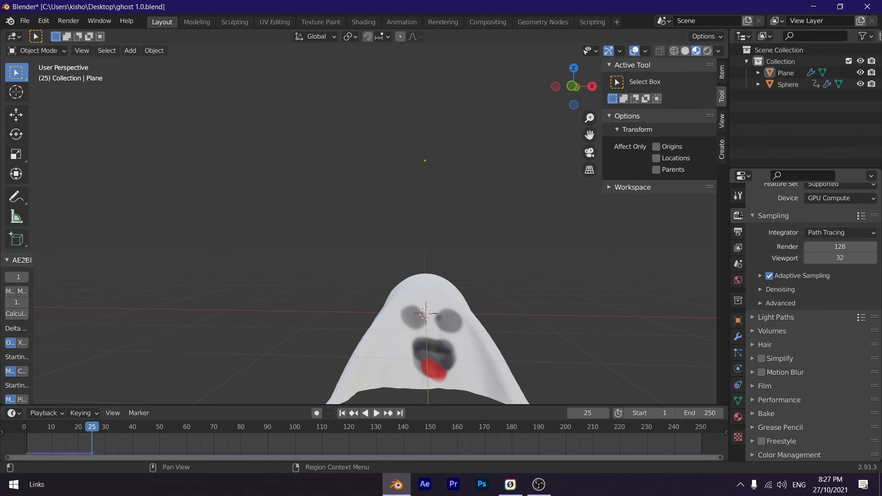
# Add a 2 m mesh plane at the origin and rotate it 90° around the X axis
pyautogui.hotkey('shift', 'a')
pyautogui.moveTo(326, 233)
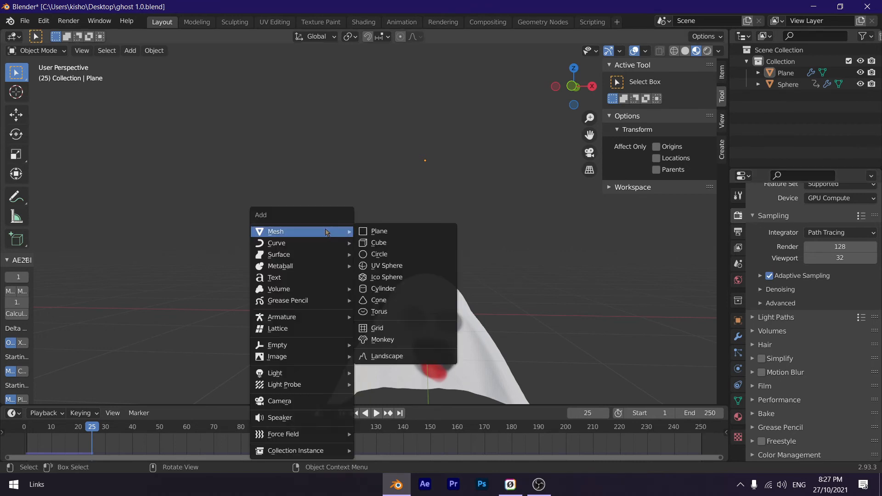
pyautogui.click(382, 234)
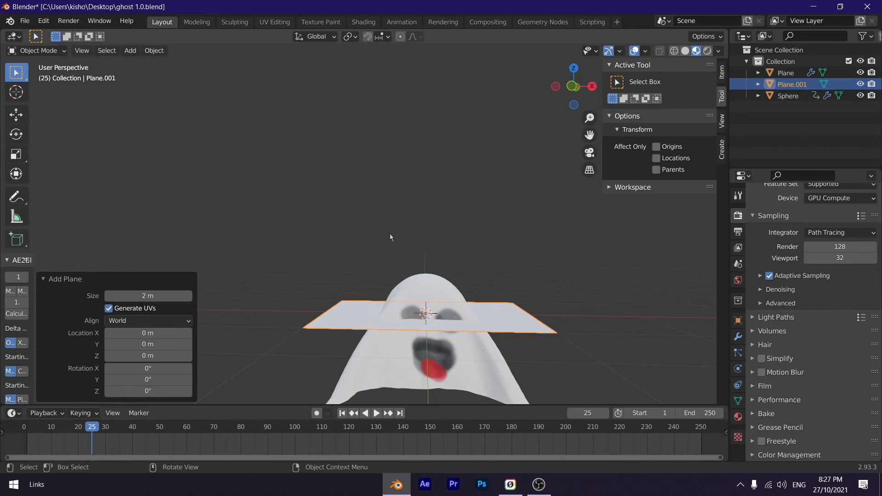
pyautogui.write('rx90')
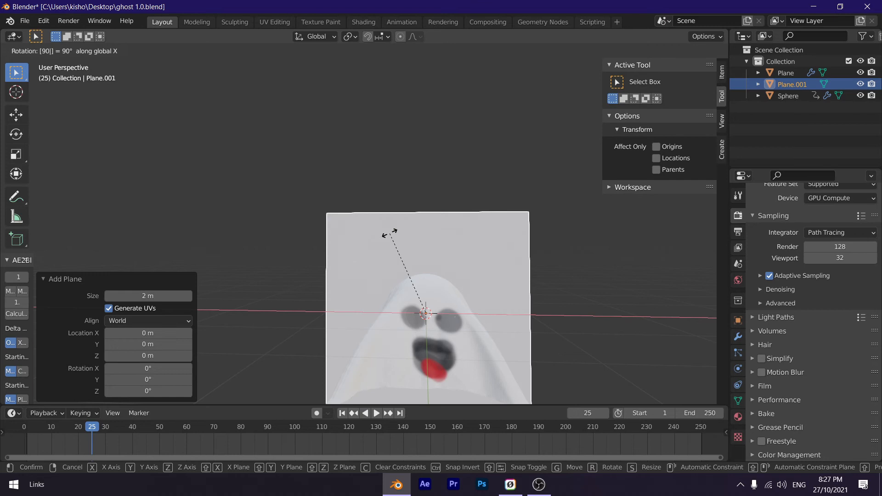
pyautogui.press('Return')
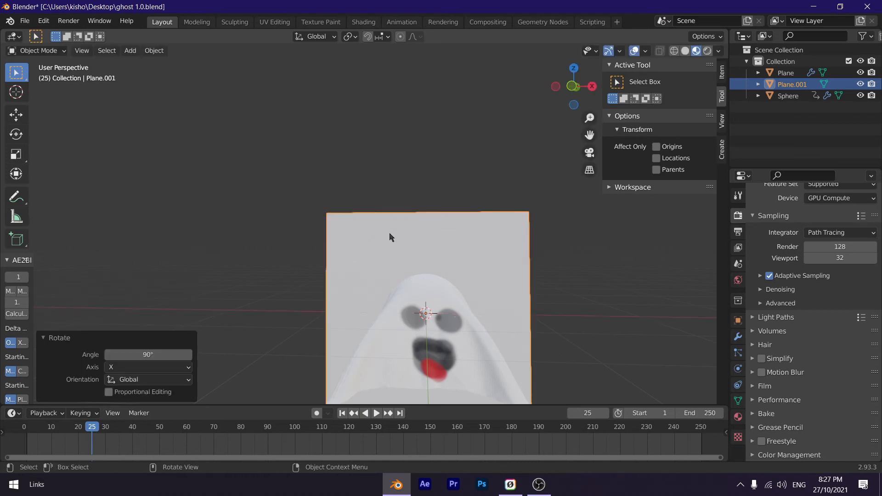
# Move the upright plane about 1.7 m along Y so it stands behind the ghost
pyautogui.click(556, 87)
pyautogui.scroll(-2, 288, 191)
pyautogui.keyDown('shift'); pyautogui.moveTo(287, 191); pyautogui.dragTo(387, 164, button='middle'); pyautogui.keyUp('shift')
pyautogui.press('g')
pyautogui.press('y')
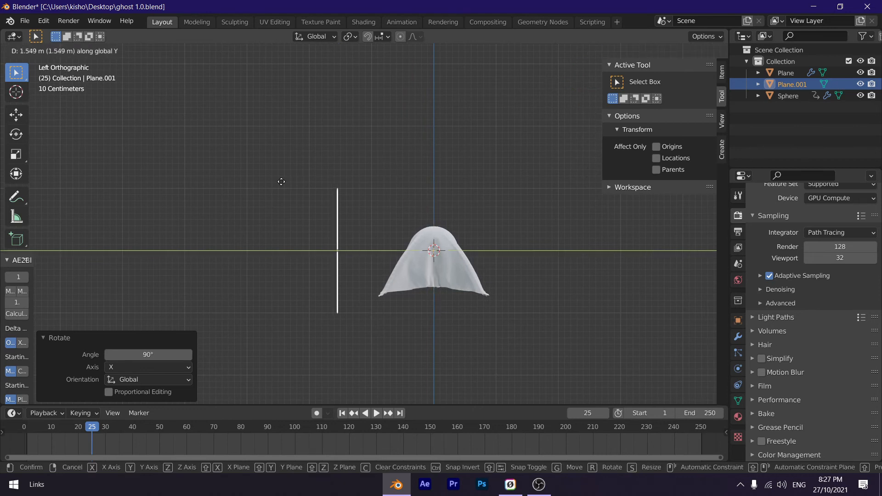
pyautogui.click(281, 182)
pyautogui.moveTo(357, 169); pyautogui.dragTo(211, 216, button='middle')
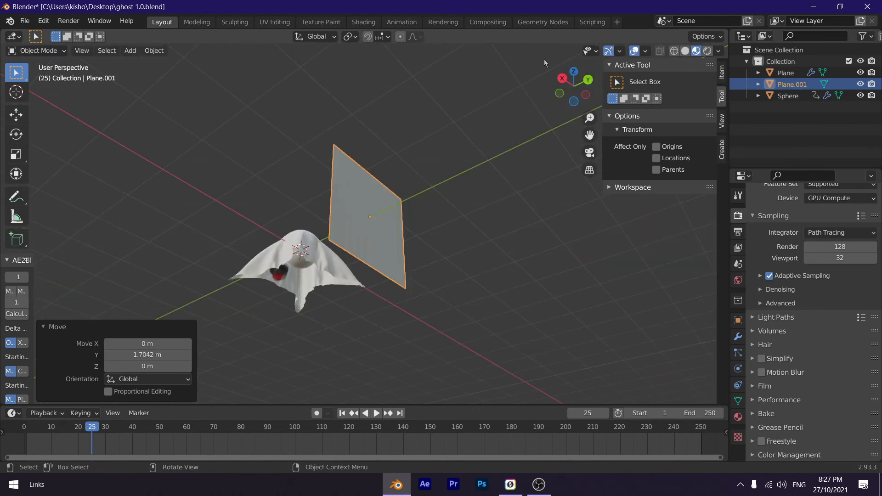
# Scale the backdrop plane up uniformly by about 1.78 and by a further 1.35 to extend it around the ghost
pyautogui.click(587, 80)
pyautogui.press('s')
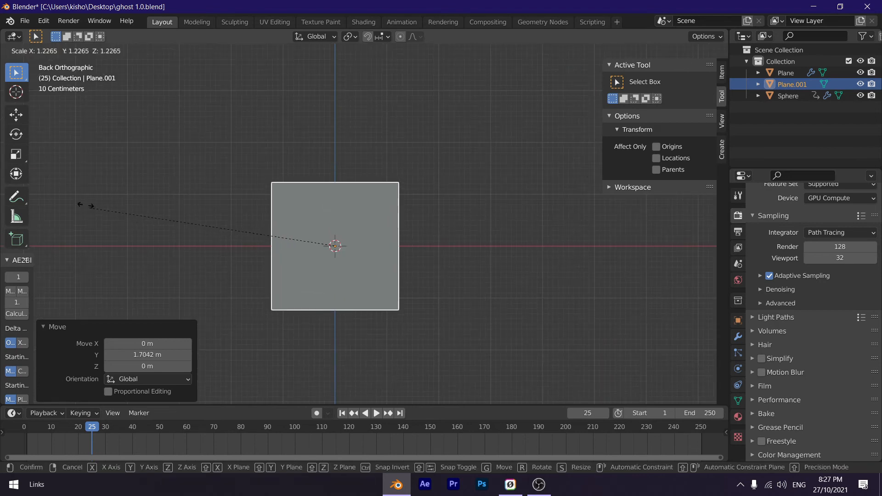
pyautogui.click(152, 145)
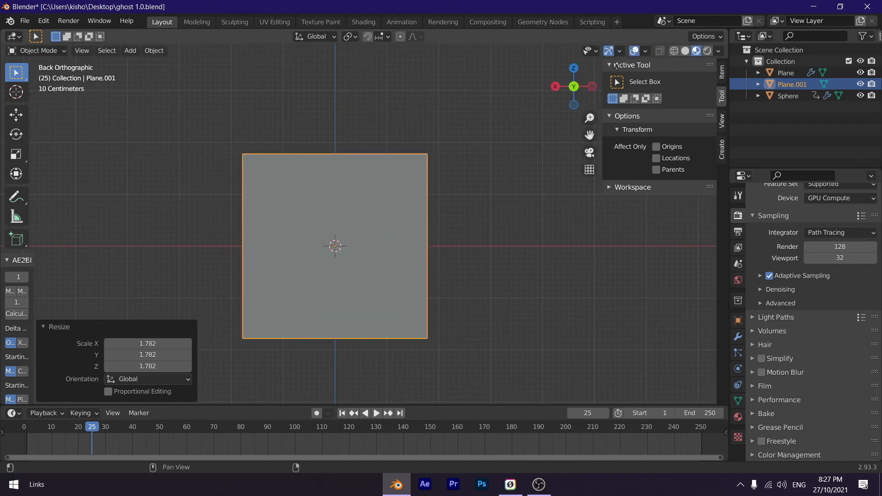
pyautogui.click(574, 86)
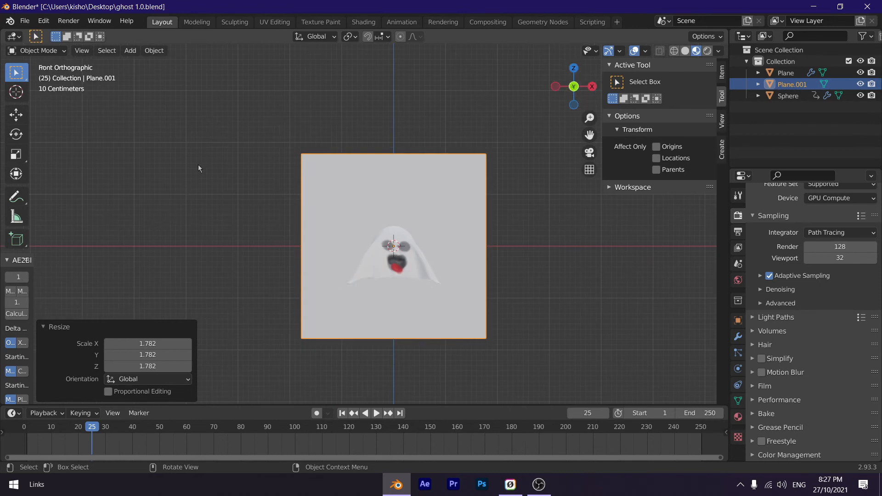
pyautogui.press('s')
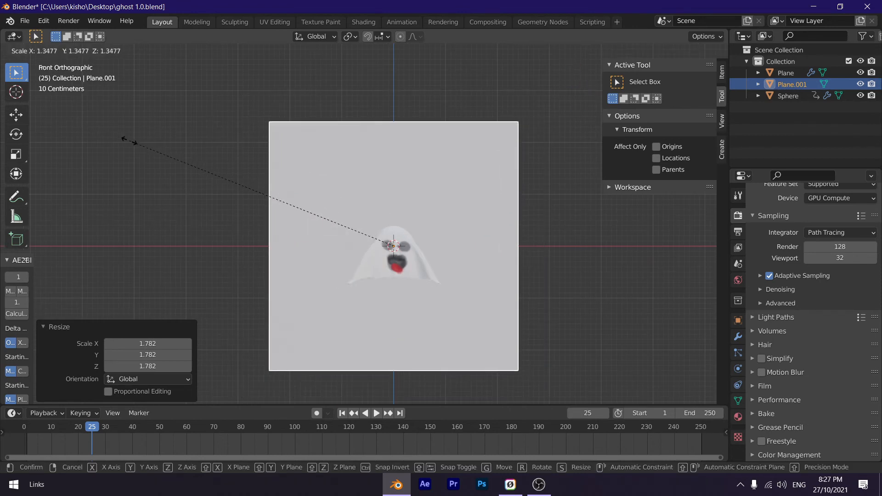
pyautogui.click(130, 141)
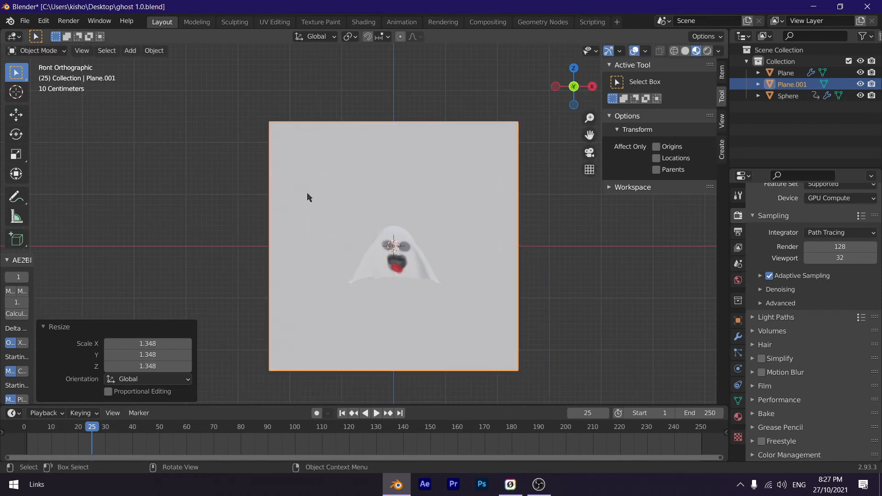
# In the Shading workspace, add a Noise Texture node to the backdrop plane's material, well before the Principled BSDF
pyautogui.click(369, 22)
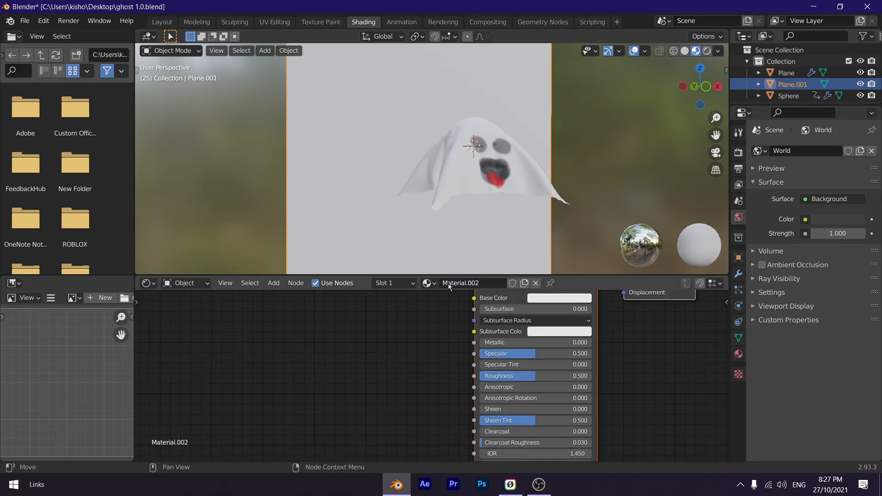
pyautogui.scroll(-4, 391, 359)
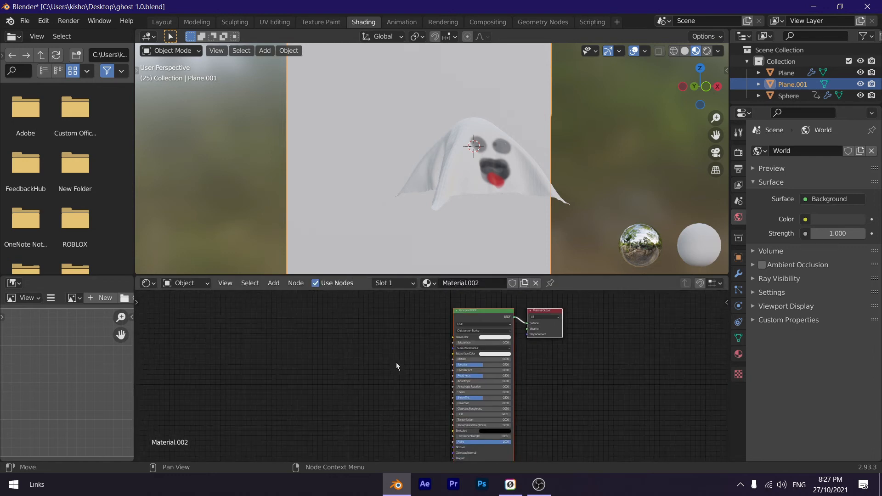
pyautogui.moveTo(396, 362); pyautogui.dragTo(401, 377, button='middle')
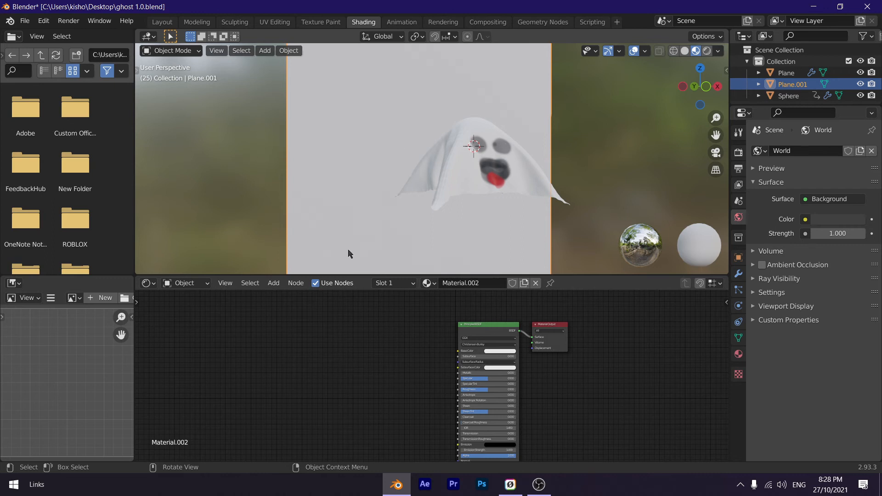
pyautogui.hotkey('shift', 'a')
pyautogui.click(321, 303)
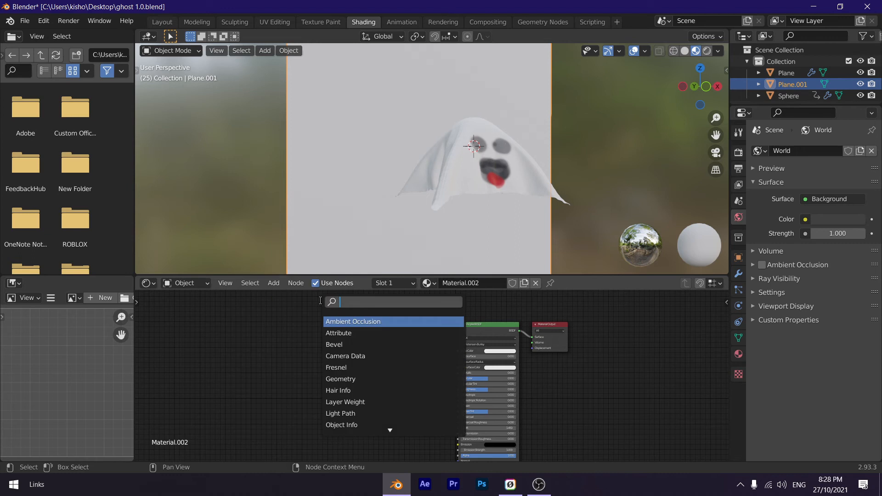
pyautogui.write('noid')
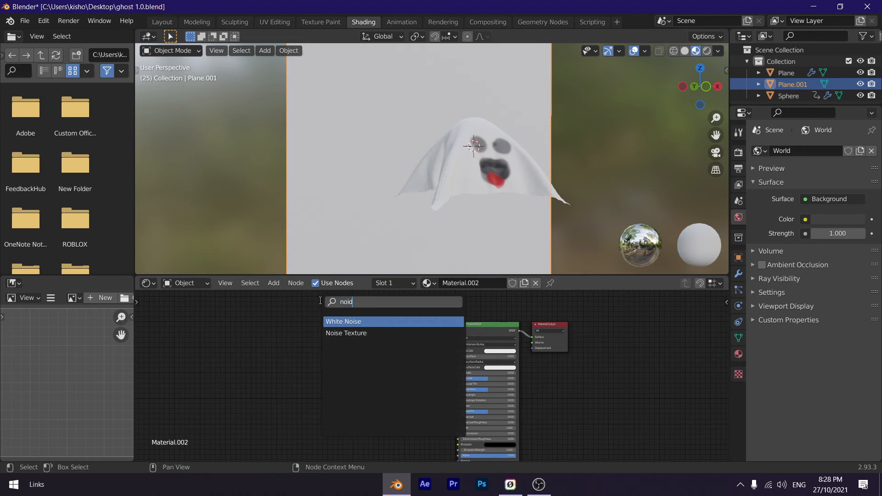
pyautogui.click(334, 334)
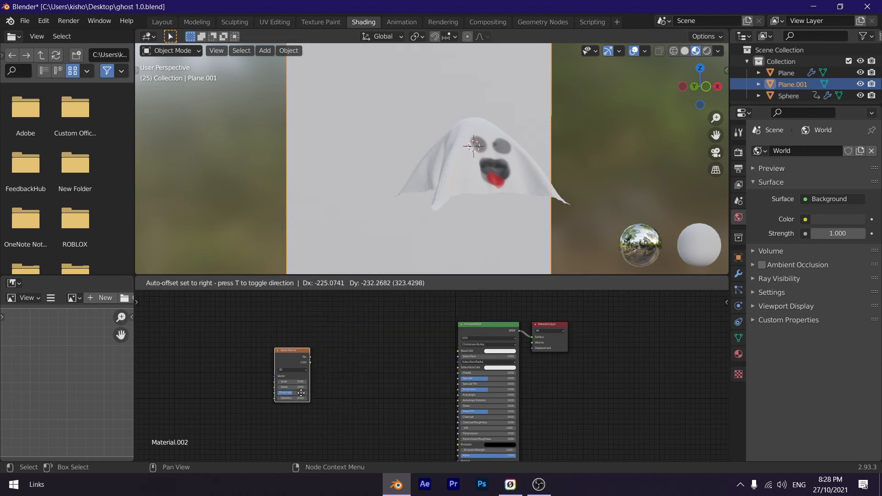
pyautogui.click(340, 370)
pyautogui.scroll(2, 335, 376)
pyautogui.scroll(3, 335, 376)
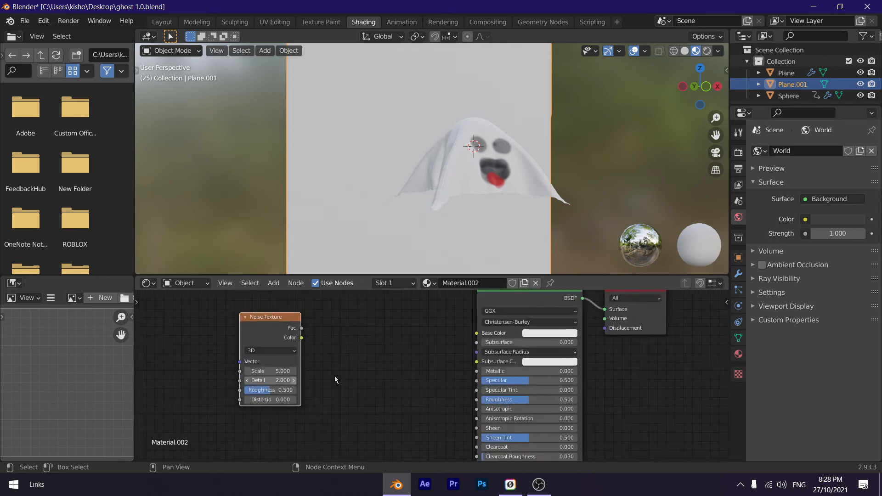
pyautogui.moveTo(350, 388); pyautogui.dragTo(383, 409, button='middle')
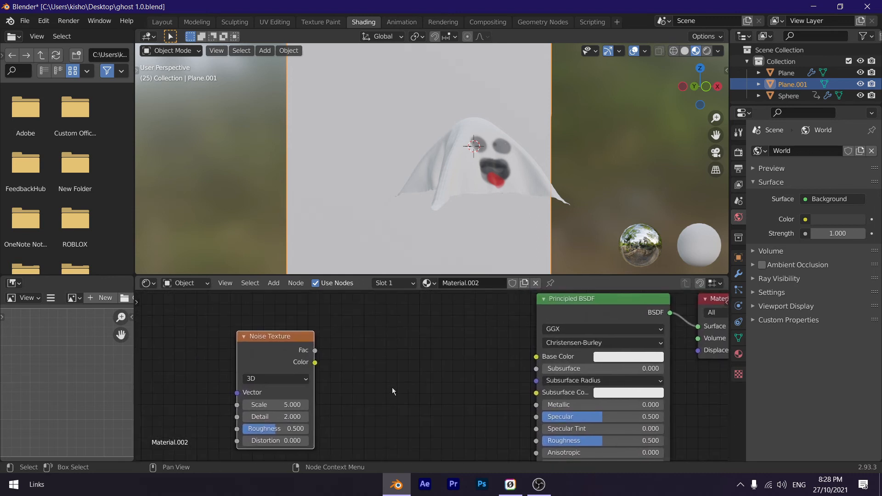
# Add a ColorRamp node, feeding the noise Fac into it and its Color output into the Principled BSDF's Base Color
pyautogui.hotkey('shift', 'a')
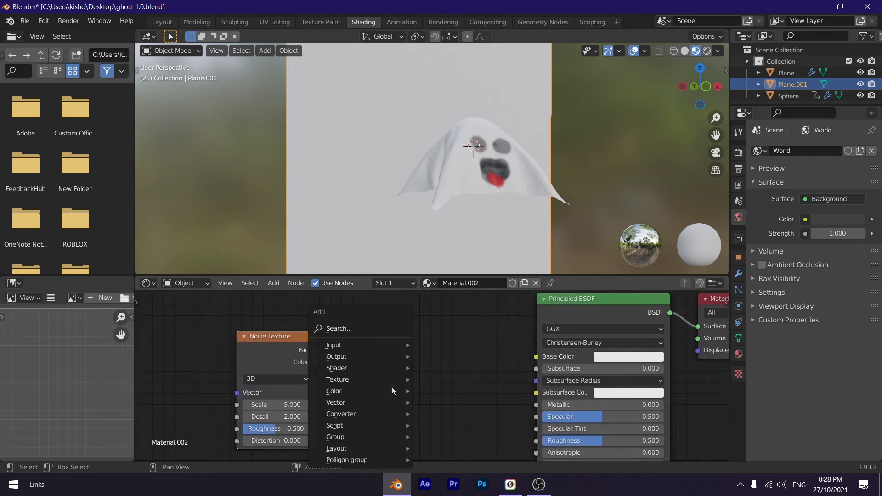
pyautogui.click(328, 329)
pyautogui.write('color ramp')
pyautogui.press('Return')
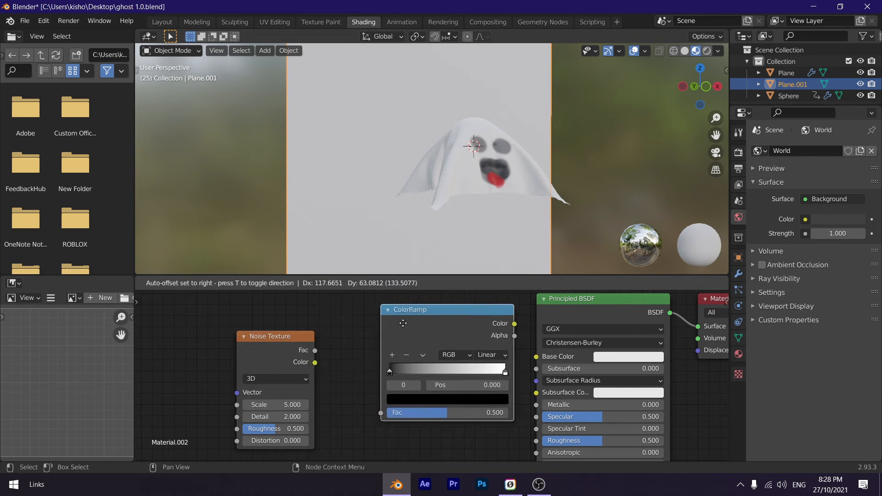
pyautogui.click(383, 322)
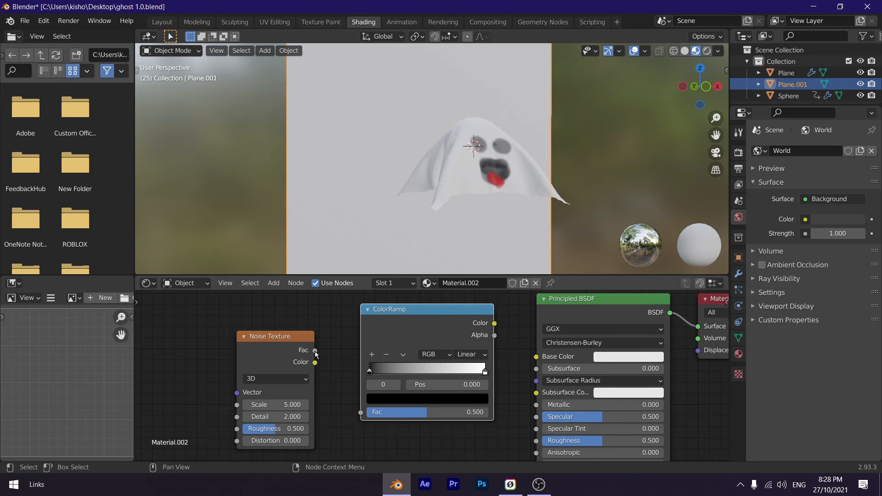
pyautogui.moveTo(314, 350); pyautogui.dragTo(361, 412)
pyautogui.moveTo(495, 323); pyautogui.dragTo(537, 358)
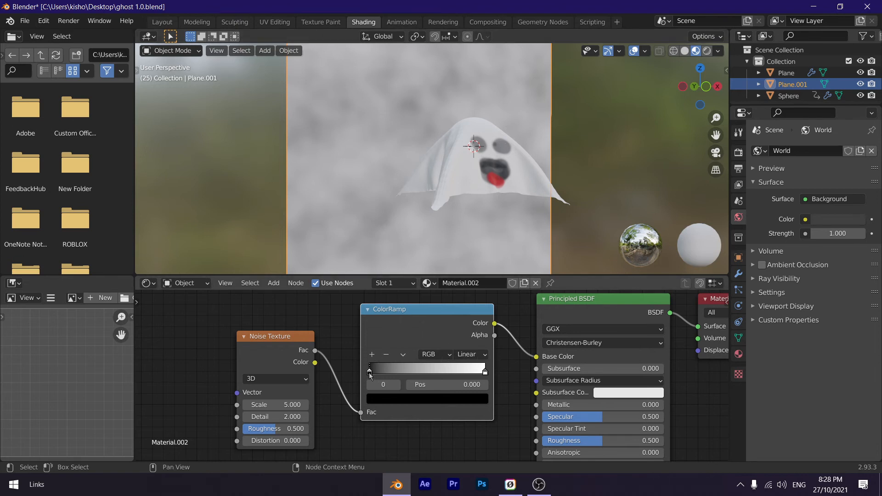
# Color the ColorRamp's first stop magenta and its last stop coral red
pyautogui.click(398, 400)
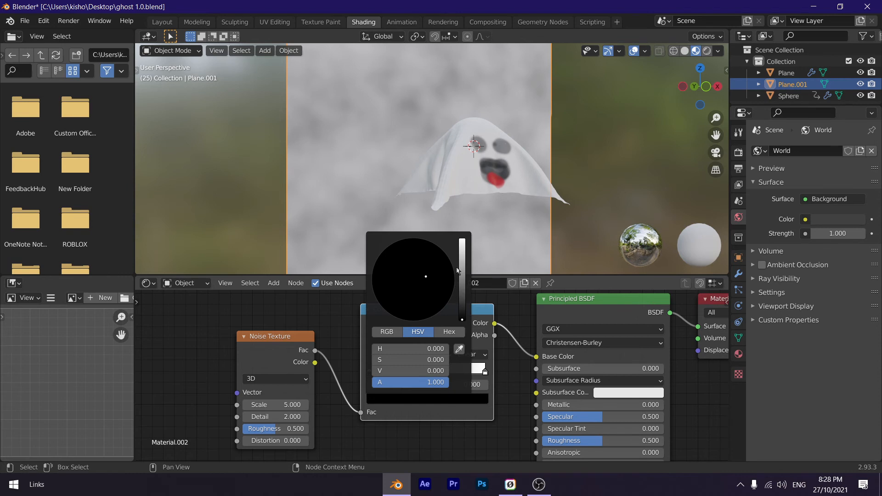
pyautogui.click(462, 254)
pyautogui.click(435, 299)
pyautogui.moveTo(436, 299); pyautogui.dragTo(435, 296)
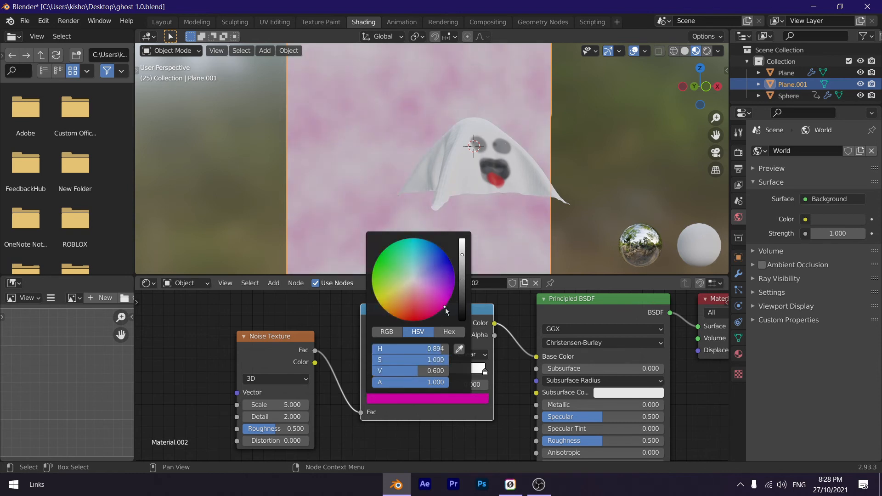
pyautogui.click(484, 373)
pyautogui.click(478, 399)
pyautogui.moveTo(428, 282); pyautogui.dragTo(414, 310)
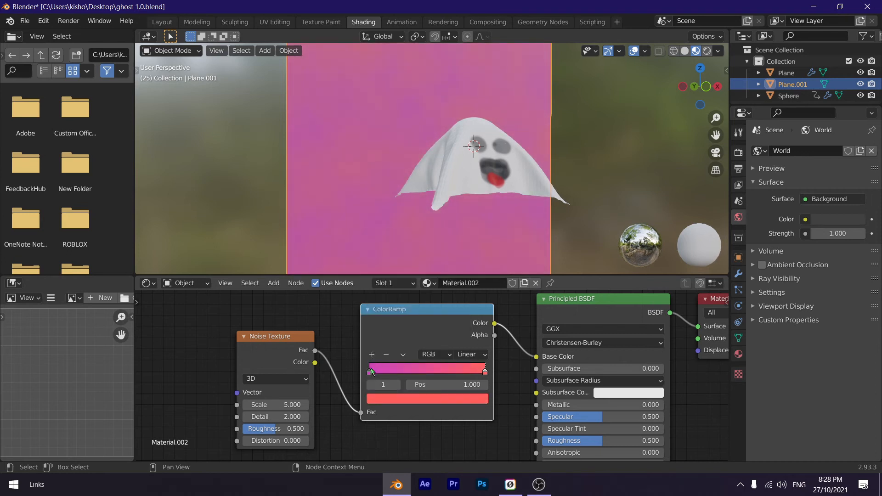
# Shift the ColorRamp's magenta stop to just before the middle and the coral stop to position 0.833
pyautogui.moveTo(370, 371); pyautogui.dragTo(424, 368)
pyautogui.moveTo(486, 370); pyautogui.dragTo(471, 370)
pyautogui.moveTo(710, 87); pyautogui.dragTo(641, 67)
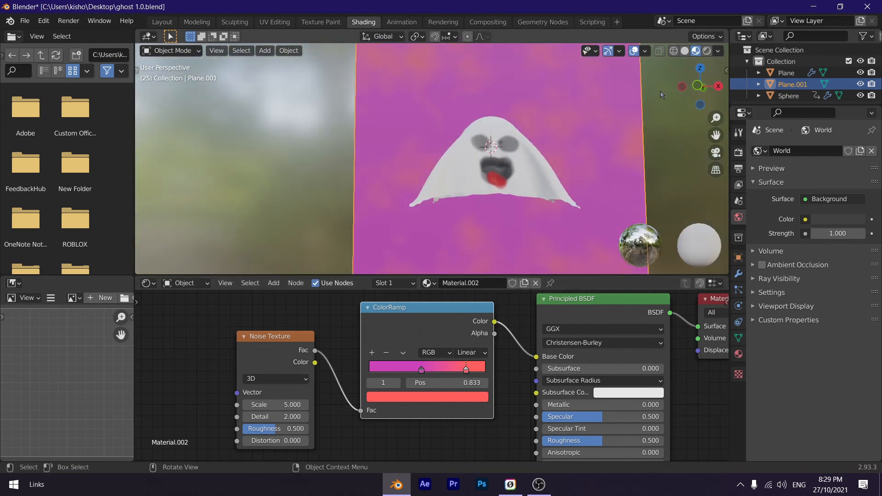
# Add a third ColorRamp stop between the magenta and coral stops, at about 0.65
pyautogui.click(372, 353)
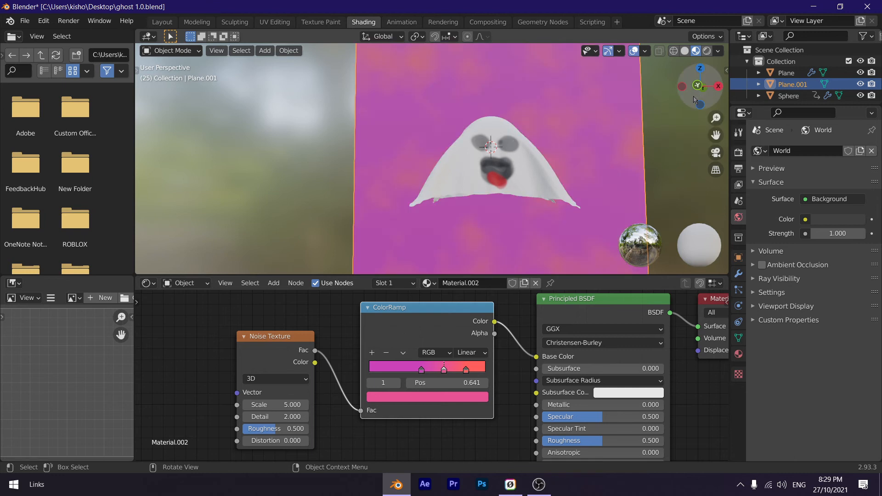
pyautogui.moveTo(710, 101); pyautogui.dragTo(673, 95)
pyautogui.moveTo(444, 373)
pyautogui.mouseDown()
pyautogui.moveTo(429, 372)
pyautogui.moveTo(445, 370)
pyautogui.mouseUp()
pyautogui.moveTo(667, 91); pyautogui.dragTo(634, 92, button='middle')
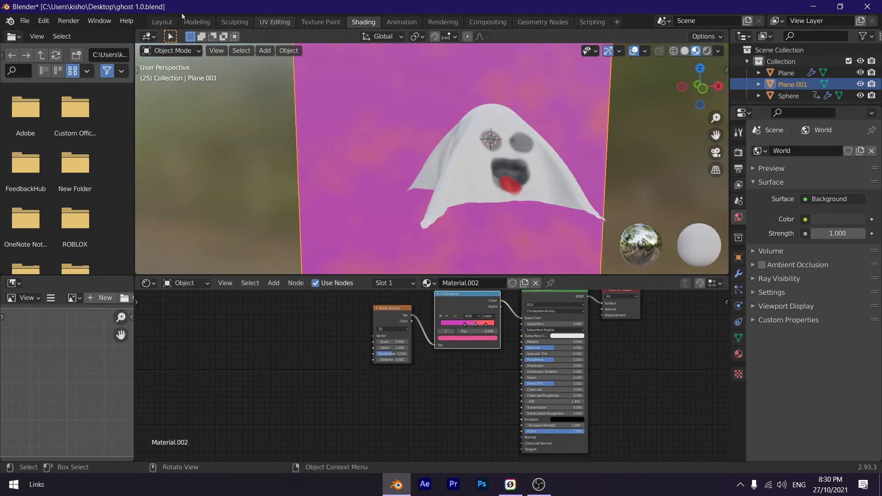
# Return to the Layout workspace and add a camera at the origin, rotated to match a nearly frontal view of the ghost
pyautogui.click(162, 22)
pyautogui.moveTo(189, 184); pyautogui.dragTo(222, 199, button='middle')
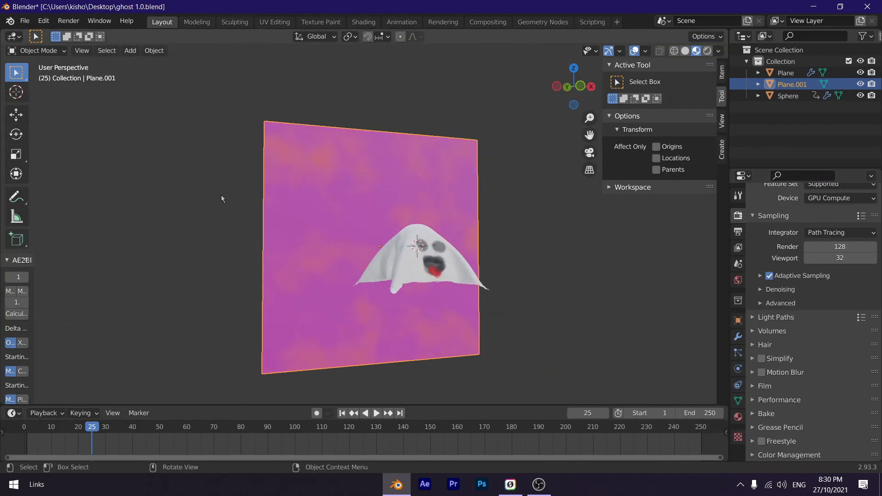
pyautogui.moveTo(380, 267); pyautogui.dragTo(339, 258, button='middle')
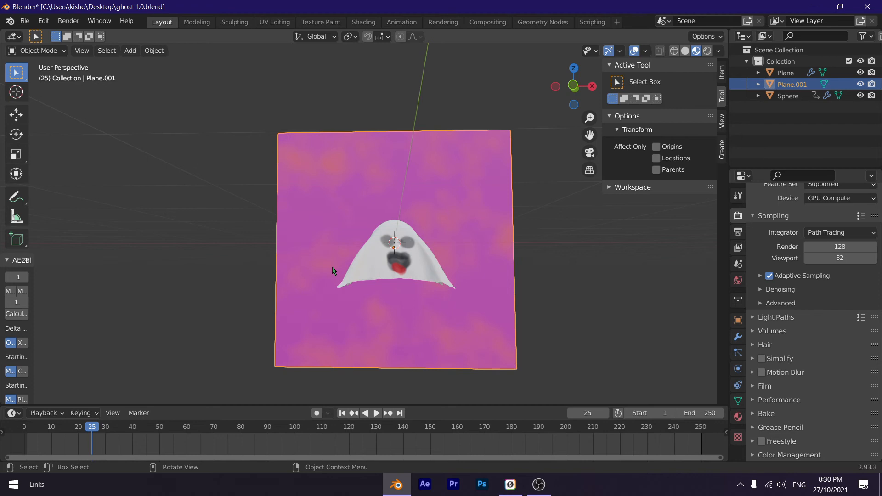
pyautogui.moveTo(333, 271); pyautogui.dragTo(349, 269, button='middle')
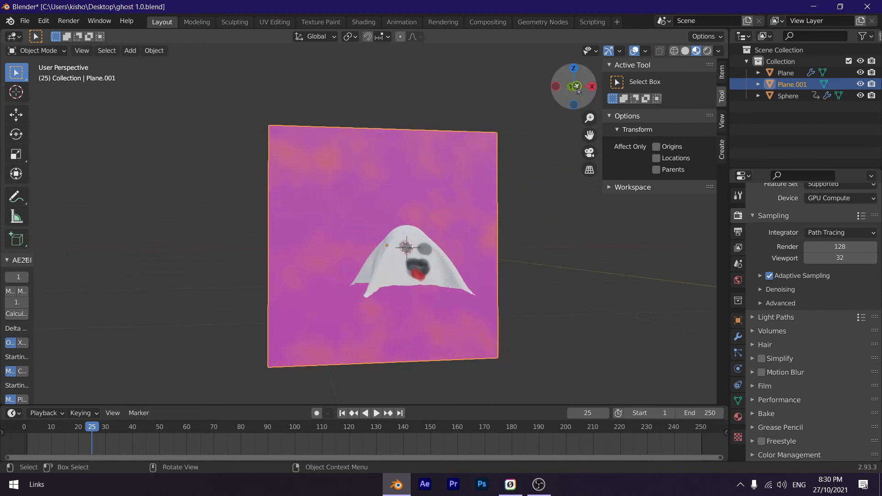
pyautogui.click(574, 88)
pyautogui.moveTo(328, 253); pyautogui.dragTo(333, 252, button='middle')
pyautogui.hotkey('shift', 'a')
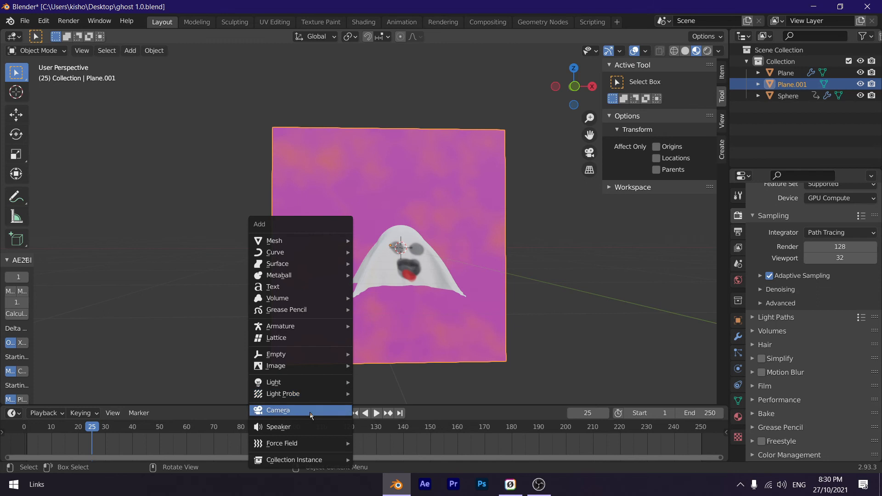
pyautogui.click(323, 414)
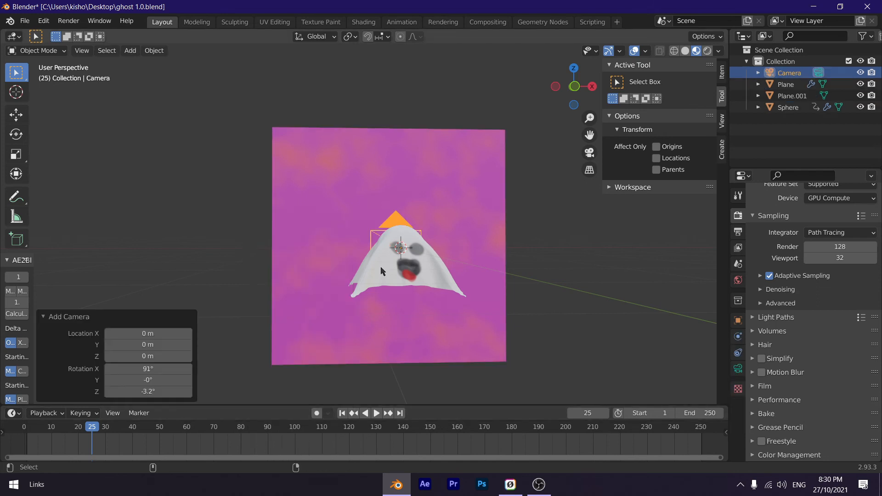
# Align the camera to the current view and move it about 0.38 m in X and -0.31 m in Y in View orientation
pyautogui.press('KP_0')
pyautogui.scroll(2, 381, 268)
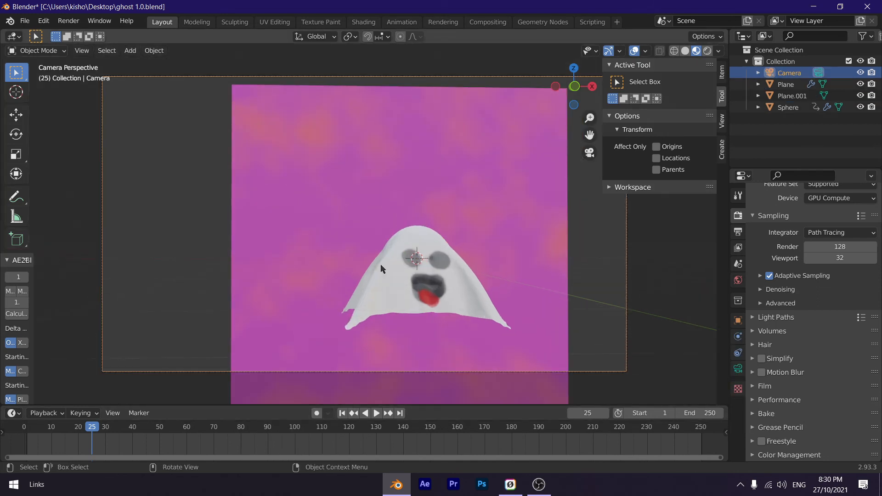
pyautogui.press('g')
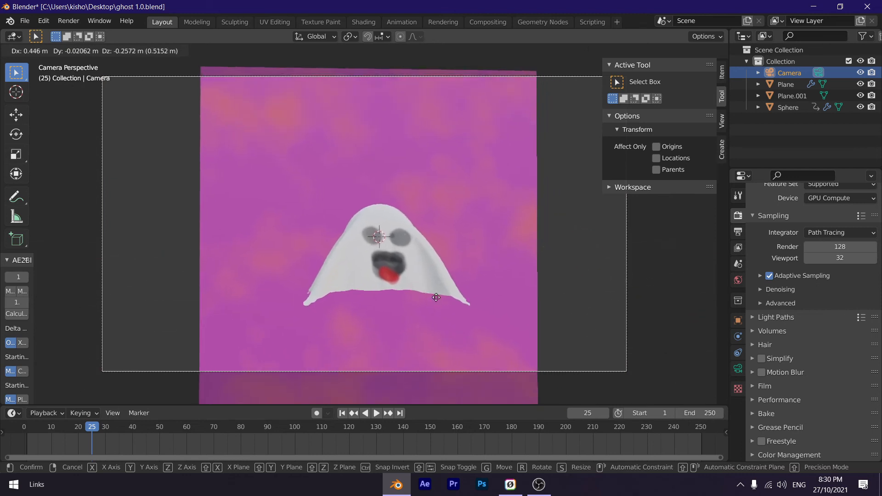
pyautogui.click(428, 301)
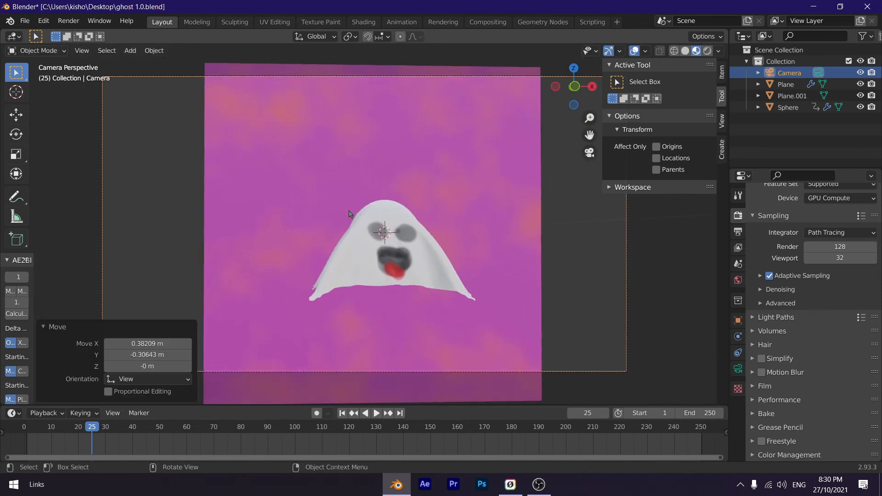
# Scale the backdrop plane up by about 1.62 so it fills the whole camera frame
pyautogui.click(314, 178)
pyautogui.press('s')
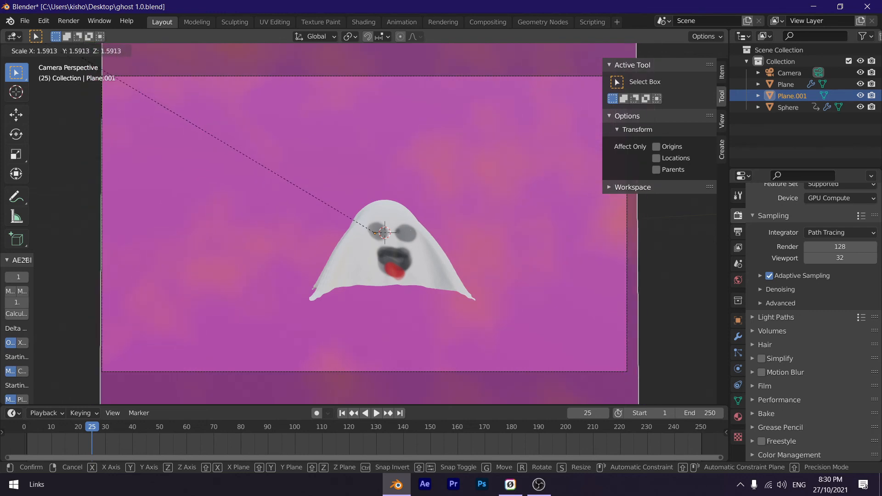
pyautogui.click(21, 28)
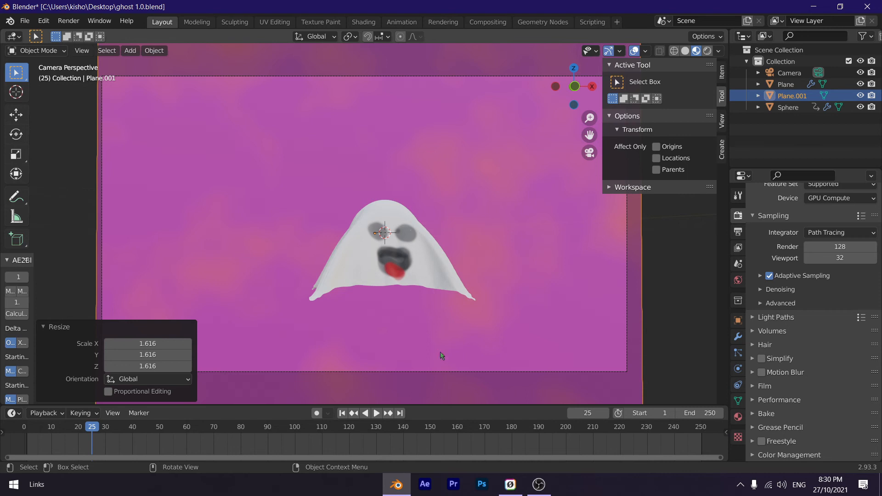
# Select the camera and review its transform and lens settings, plus the render and output dimension settings
pyautogui.click(550, 377)
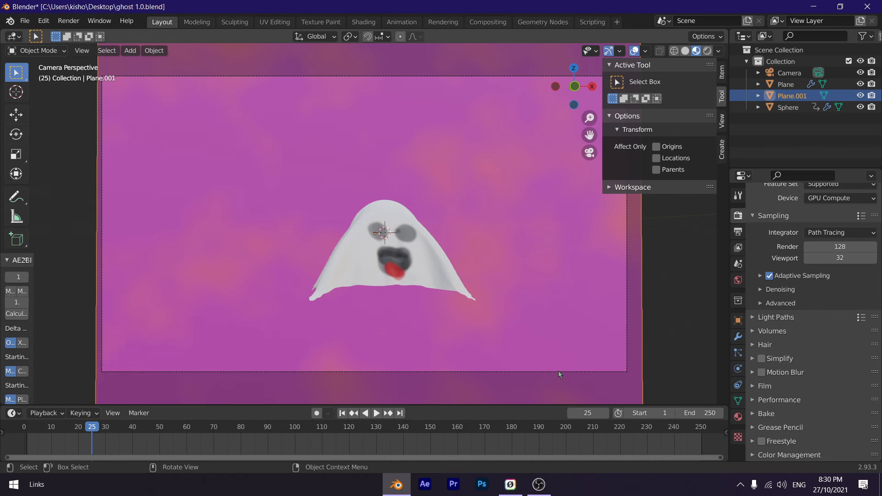
pyautogui.click(559, 371)
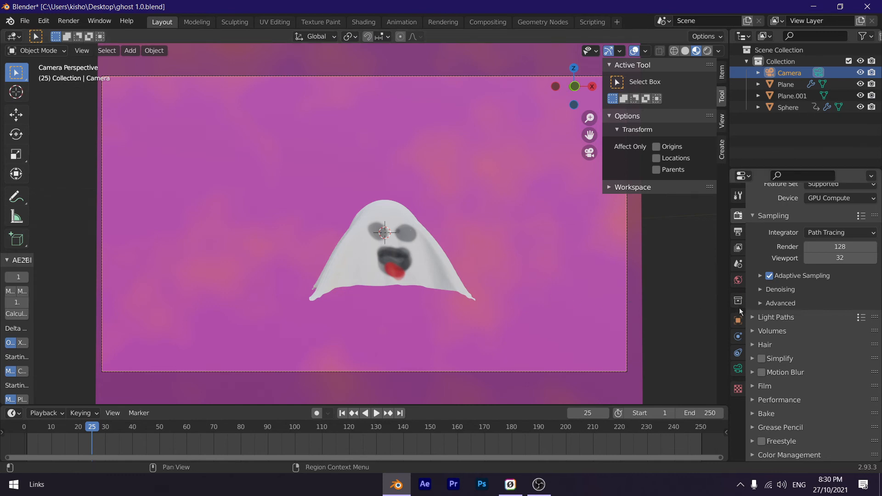
pyautogui.click(737, 323)
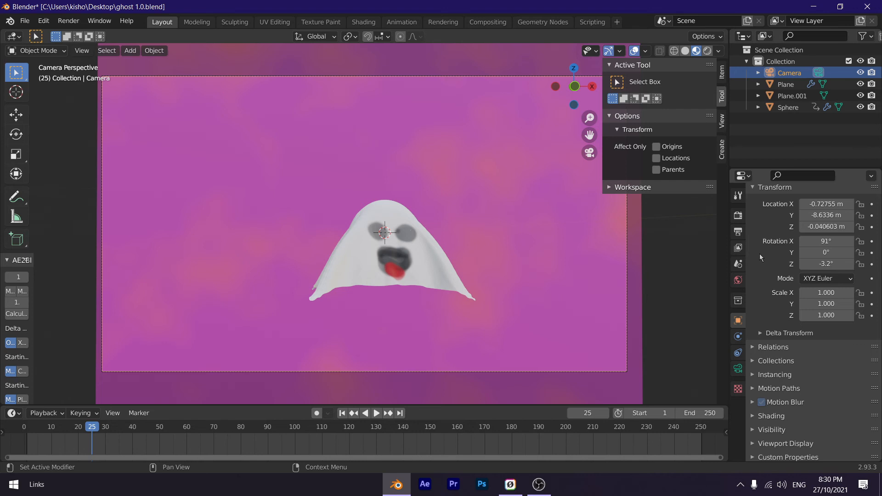
pyautogui.click(738, 368)
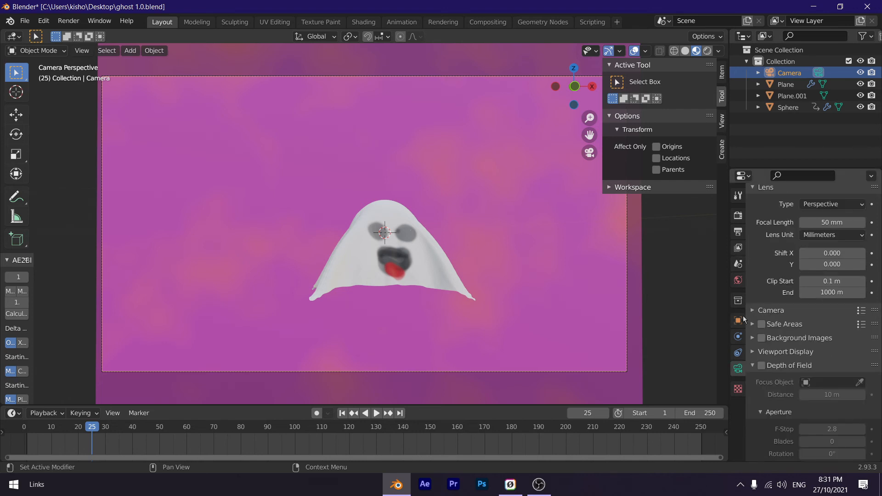
pyautogui.click(738, 215)
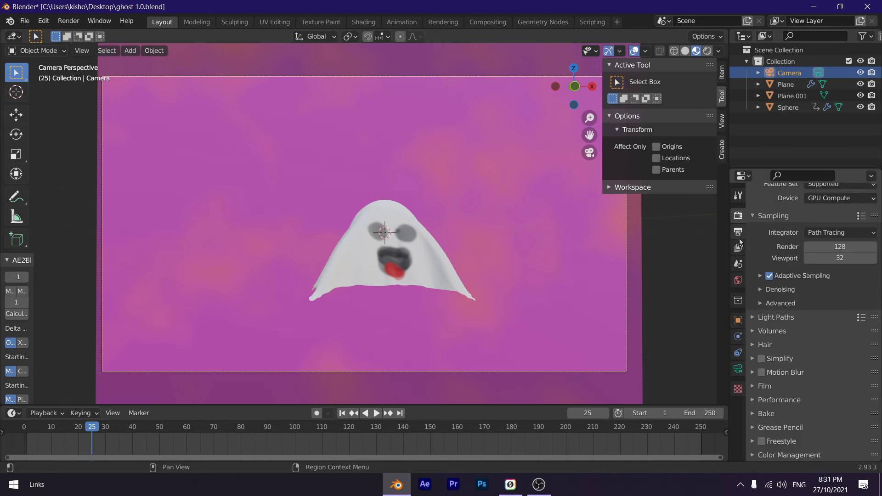
pyautogui.click(738, 232)
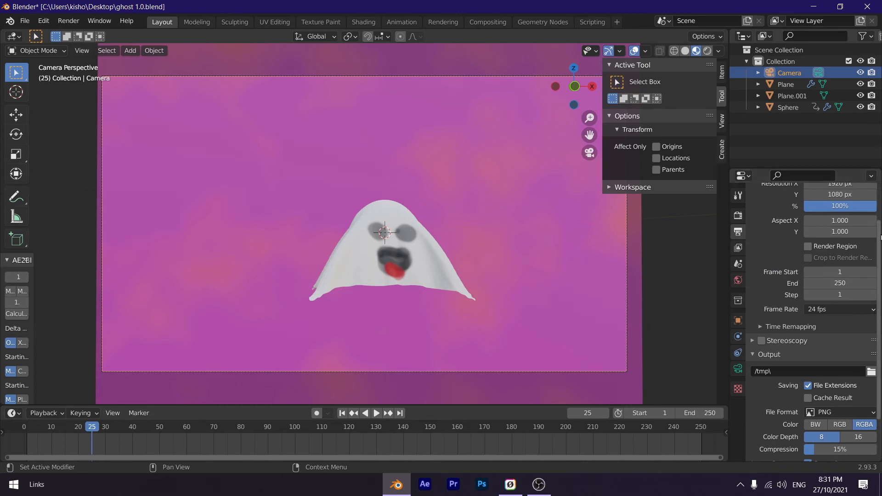
pyautogui.scroll(2, 856, 211)
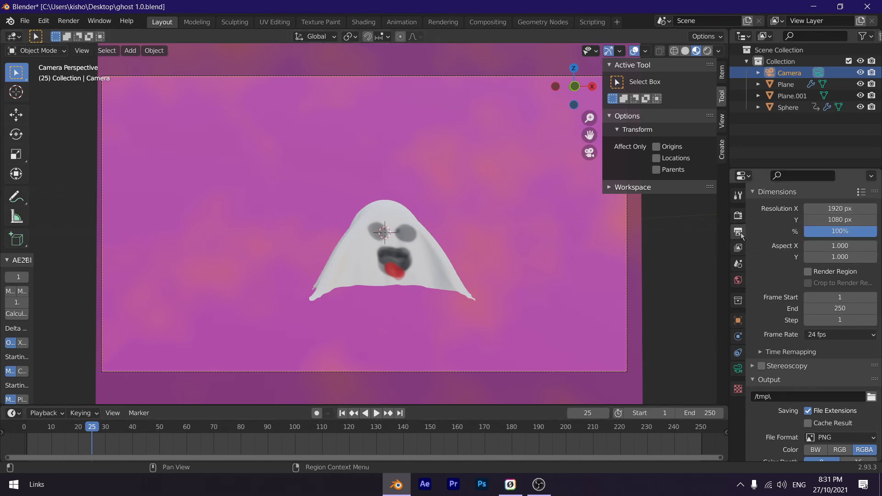
# Set the Cycles render samples to 35 and expand the denoising options
pyautogui.click(736, 220)
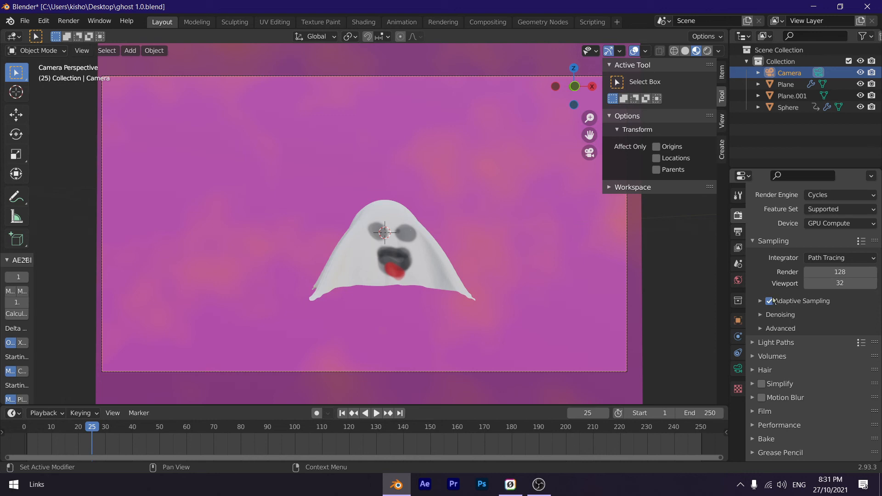
pyautogui.click(830, 271)
pyautogui.write('35')
pyautogui.press('Return')
pyautogui.click(761, 315)
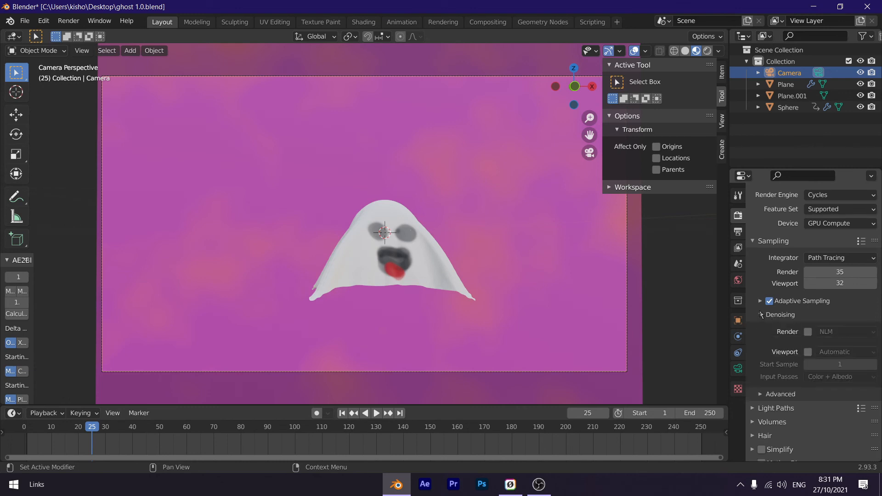
# Enable the Denoising Data pass for the view layer and turn on nodes in the Compositing workspace
pyautogui.click(738, 248)
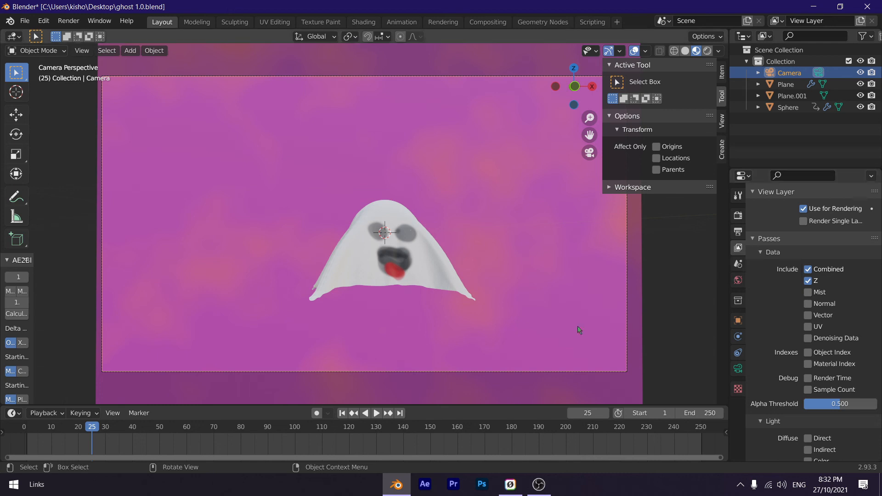
pyautogui.click(809, 340)
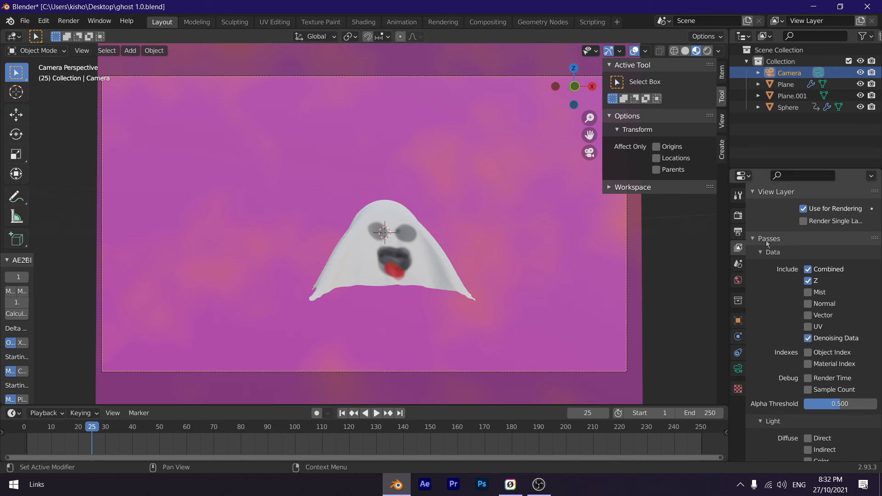
pyautogui.click(482, 23)
pyautogui.click(127, 37)
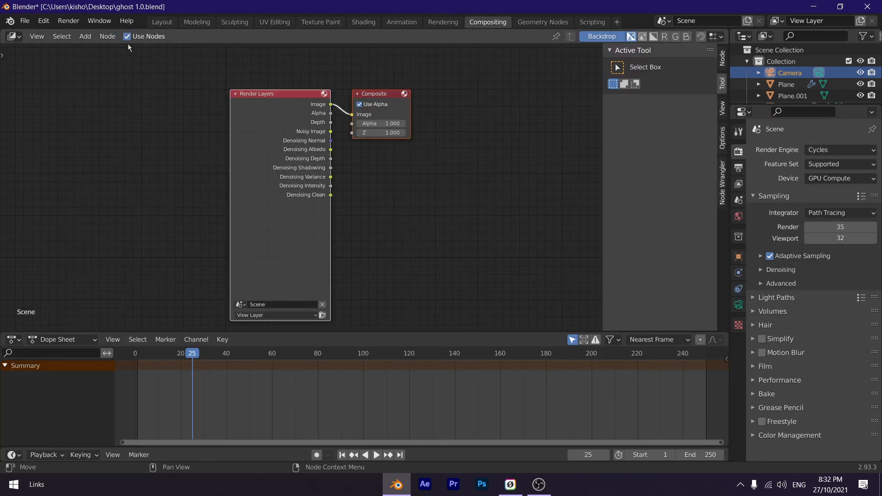
# Add a Denoise node between Render Layers and Composite, spreading those two nodes apart to make room
pyautogui.moveTo(247, 104); pyautogui.dragTo(165, 96)
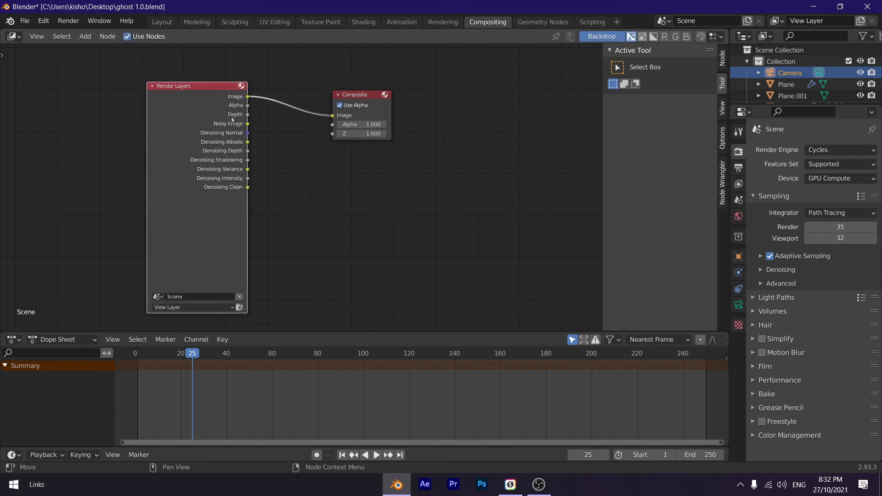
pyautogui.hotkey('shift', 'a')
pyautogui.click(259, 148)
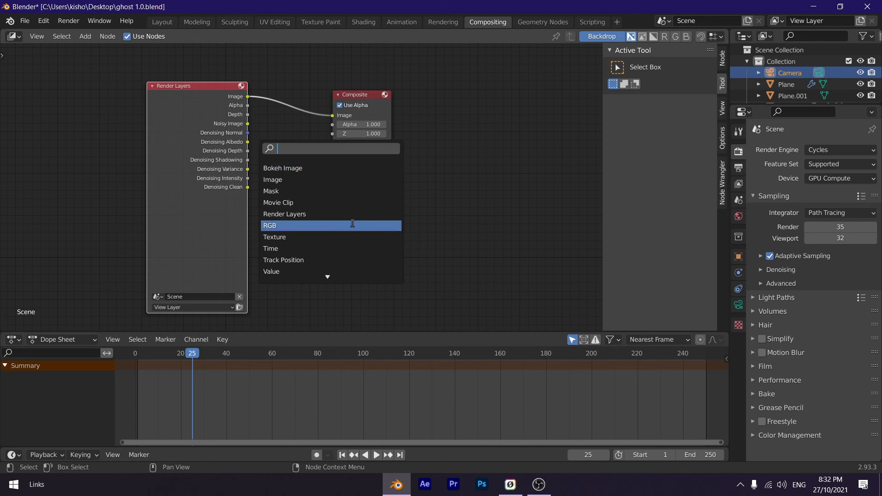
pyautogui.write('noi')
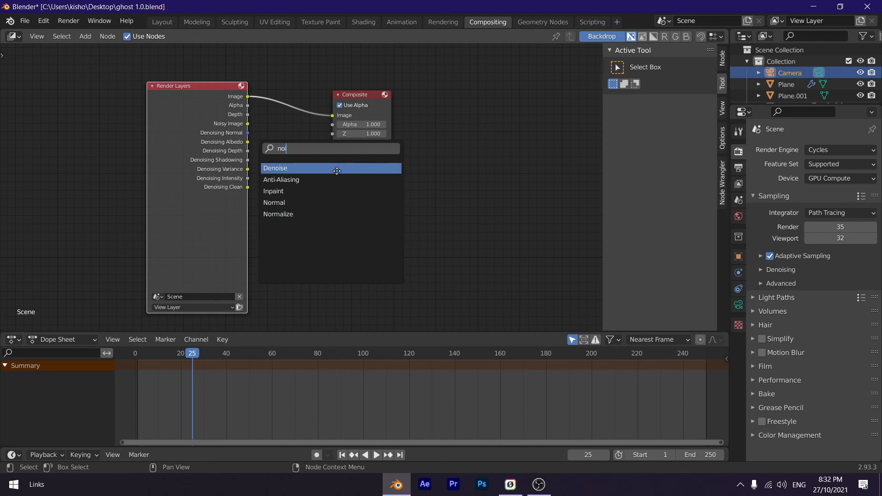
pyautogui.click(339, 168)
pyautogui.moveTo(349, 94); pyautogui.dragTo(397, 96)
# Connect Noisy Image, Denoising Normal and Denoising Albedo to the Denoise node's Image, Normal and Albedo inputs, and its output to the Composite image
pyautogui.moveTo(247, 124); pyautogui.dragTo(274, 174)
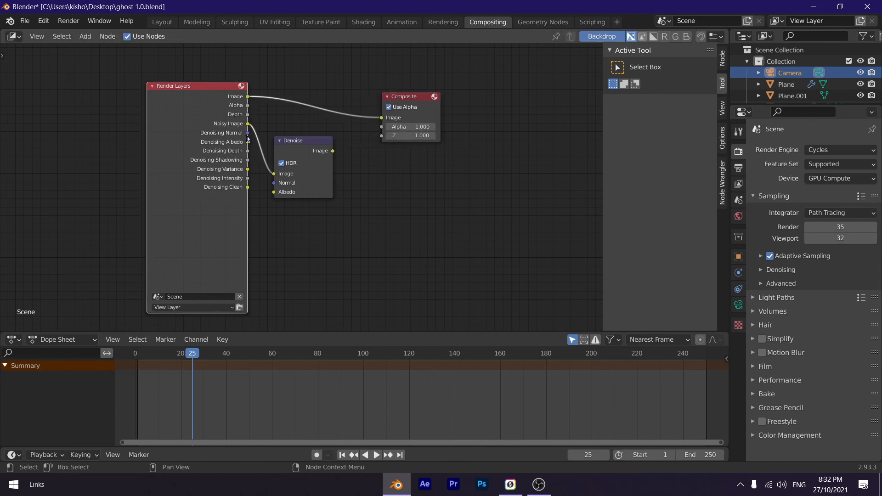
pyautogui.moveTo(248, 133); pyautogui.dragTo(278, 196)
pyautogui.moveTo(334, 151); pyautogui.dragTo(389, 109)
pyautogui.moveTo(333, 150); pyautogui.dragTo(382, 117)
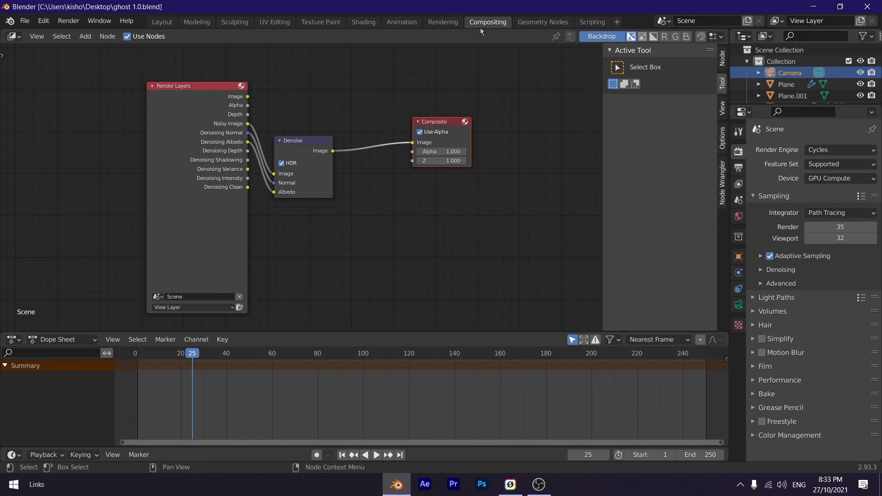
# In the Shading workspace, add an Environment Texture to the World shader and connect its color to the Background color
pyautogui.click(363, 21)
pyautogui.click(186, 282)
pyautogui.click(200, 310)
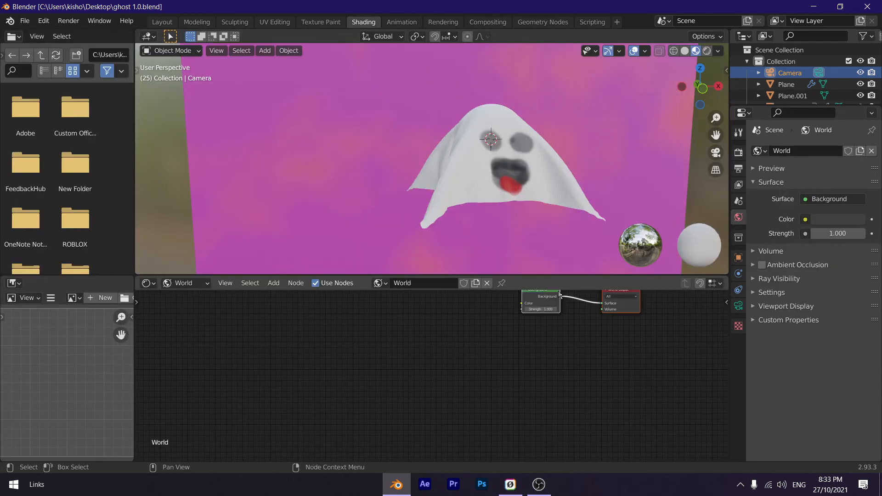
pyautogui.hotkey('shift', 'a')
pyautogui.write('envi')
pyautogui.click(621, 322)
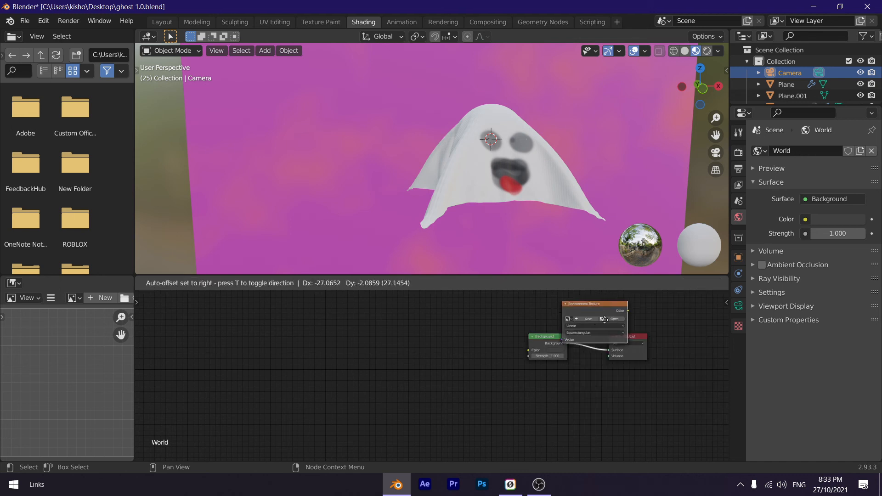
pyautogui.click(500, 331)
pyautogui.moveTo(501, 331); pyautogui.dragTo(529, 350)
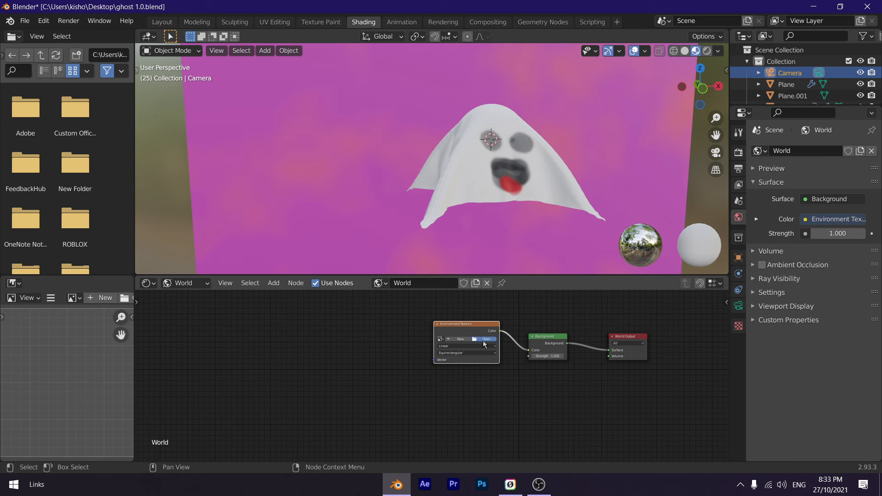
# Load the dikhololo_night_4k.hdr image into the Environment Texture node
pyautogui.click(485, 339)
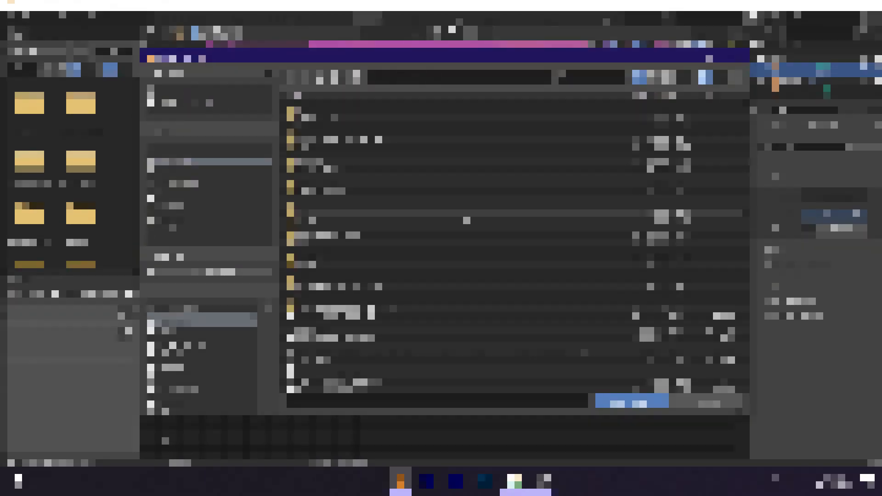
pyautogui.click(188, 174)
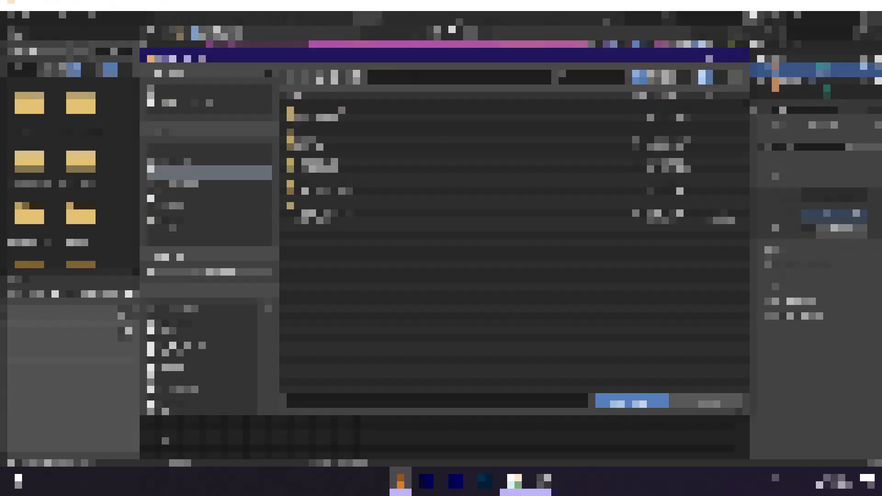
pyautogui.click(179, 161)
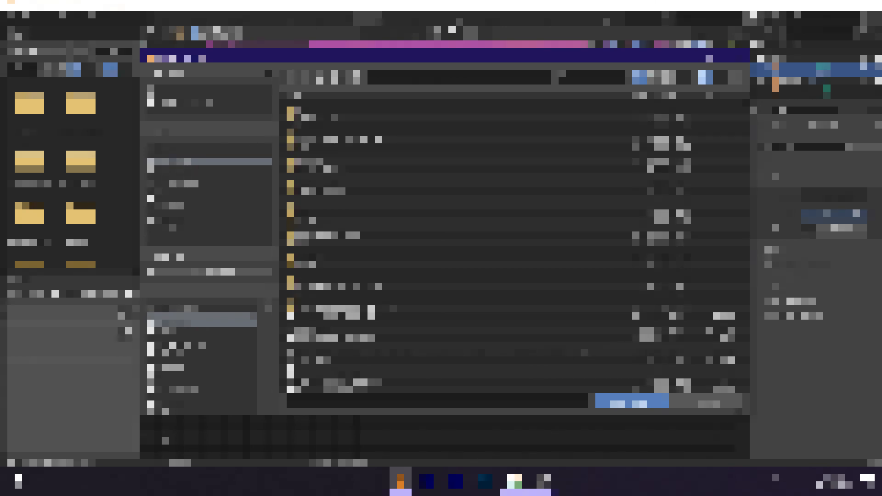
pyautogui.click(188, 173)
pyautogui.click(183, 164)
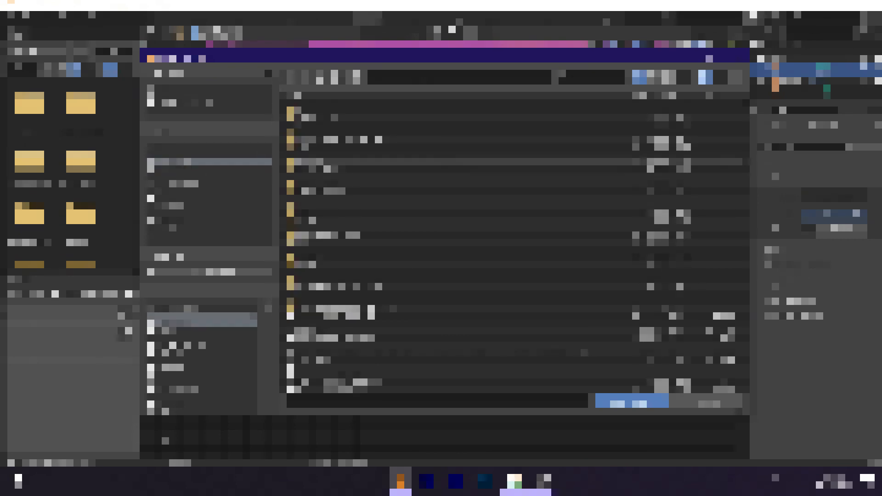
pyautogui.click(158, 184)
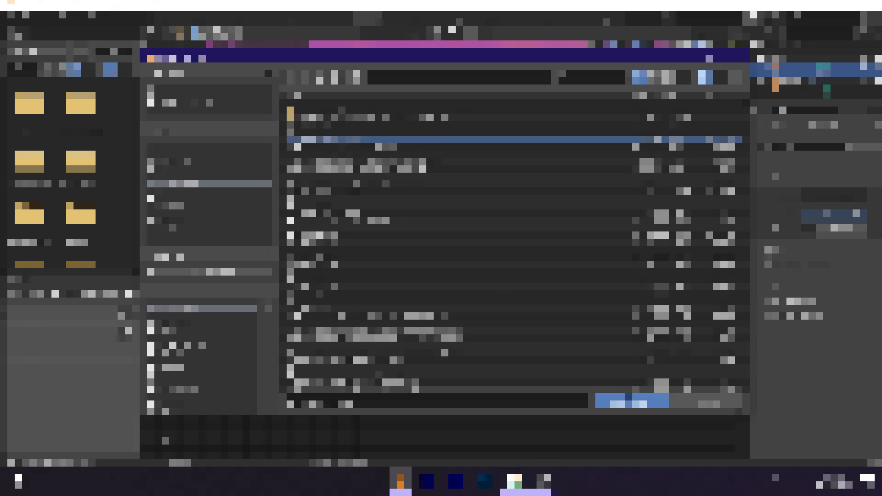
pyautogui.click(629, 402)
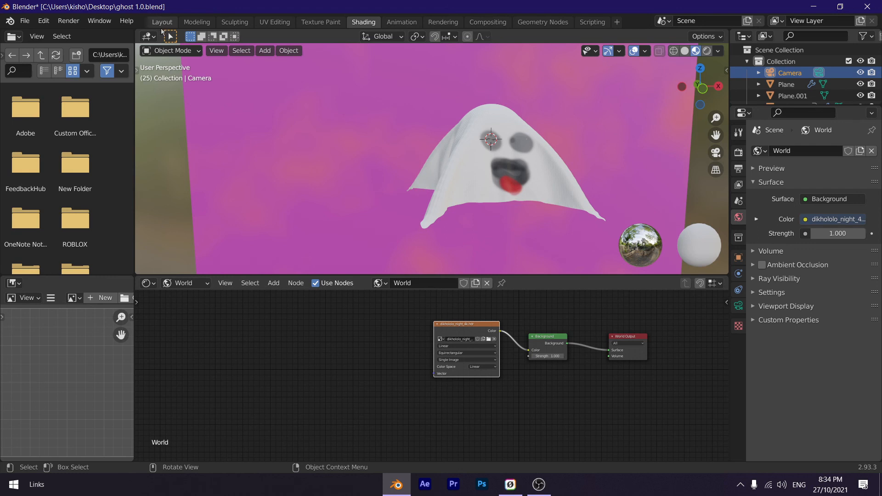
# Return to the Layout workspace, set the scene's start frame to 25 and briefly play the animation
pyautogui.click(159, 24)
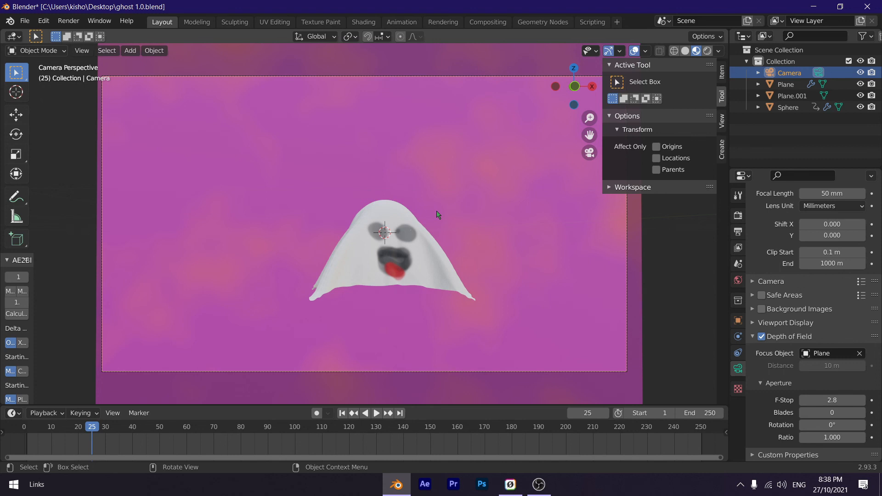
pyautogui.click(646, 414)
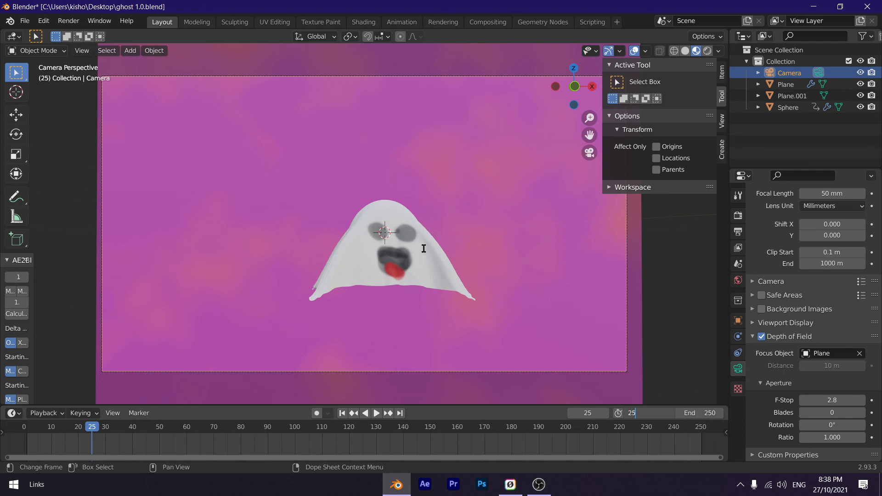
pyautogui.press('Return')
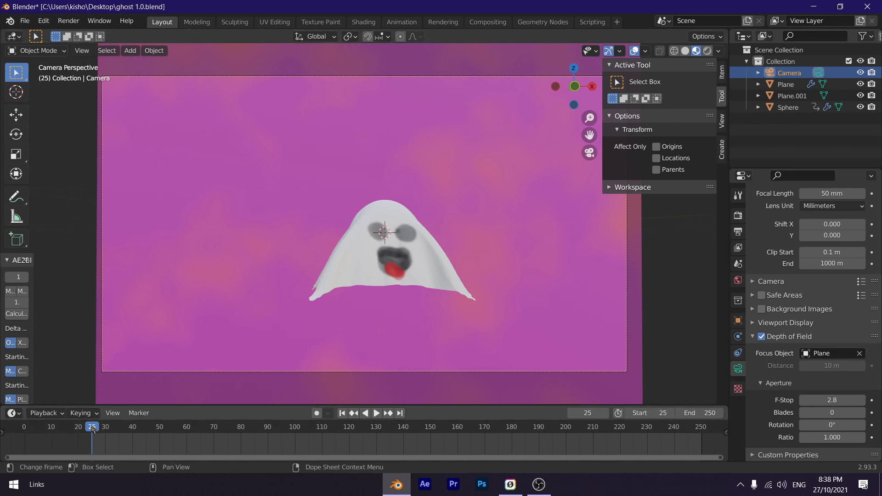
pyautogui.press('space')
pyautogui.press('space')
# Select the ghost cloth and look through its cloth physics settings for the baking options
pyautogui.click(352, 276)
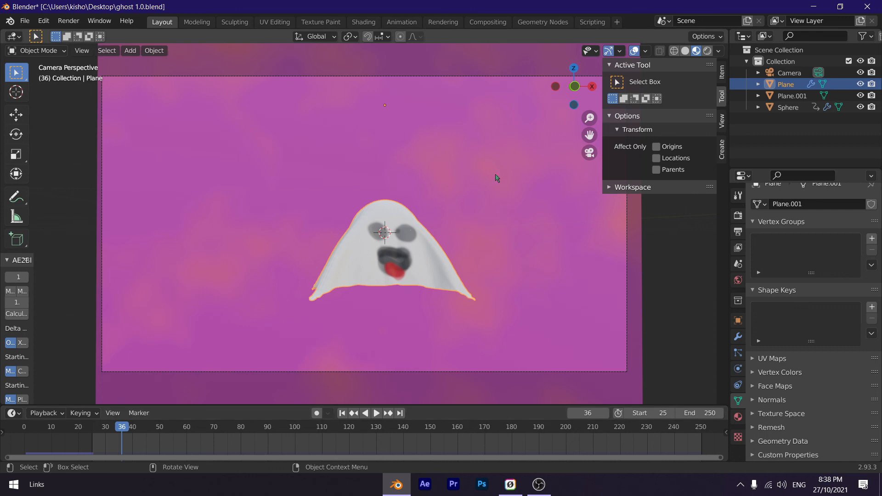
pyautogui.click(738, 370)
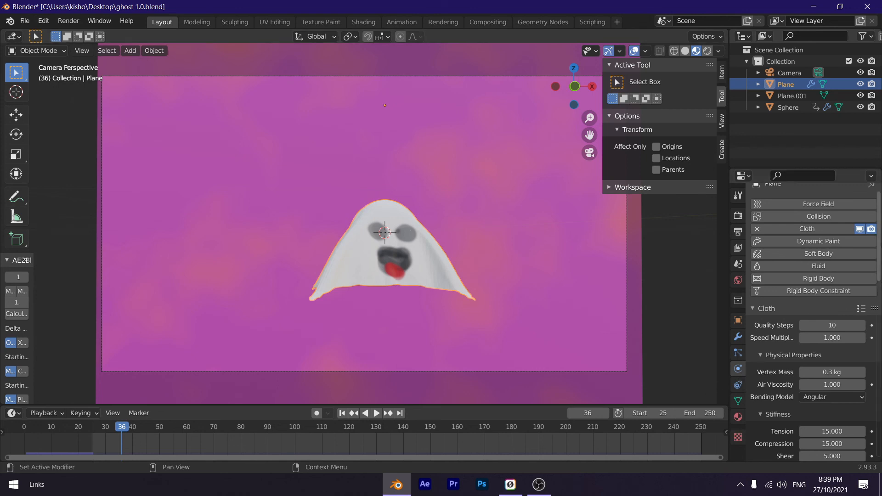
pyautogui.scroll(-10, 870, 365)
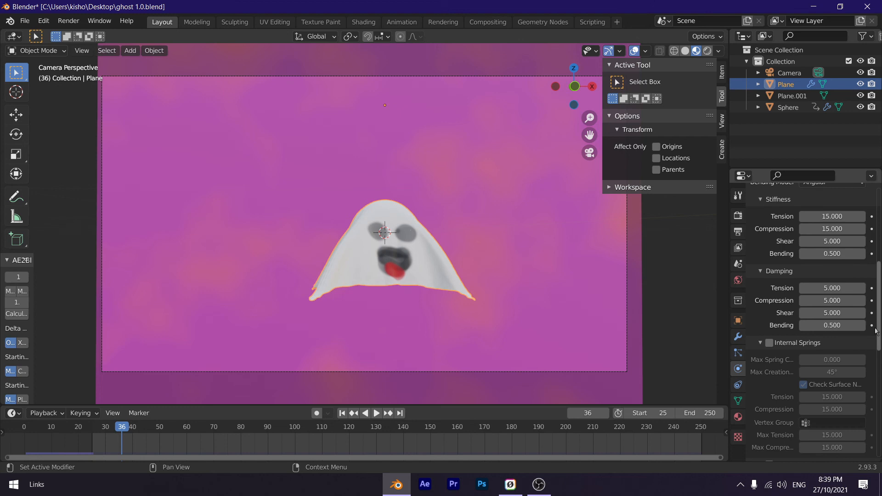
pyautogui.scroll(-4, 870, 366)
pyautogui.scroll(-8, 868, 388)
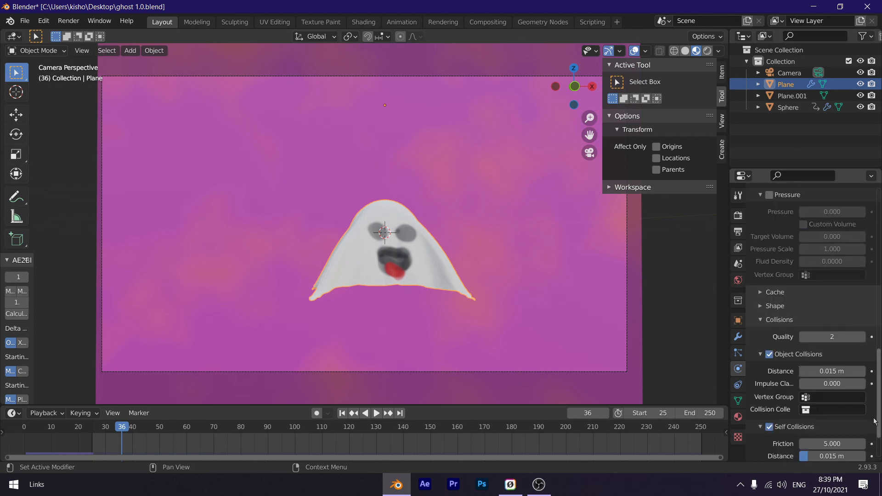
pyautogui.scroll(5, 870, 414)
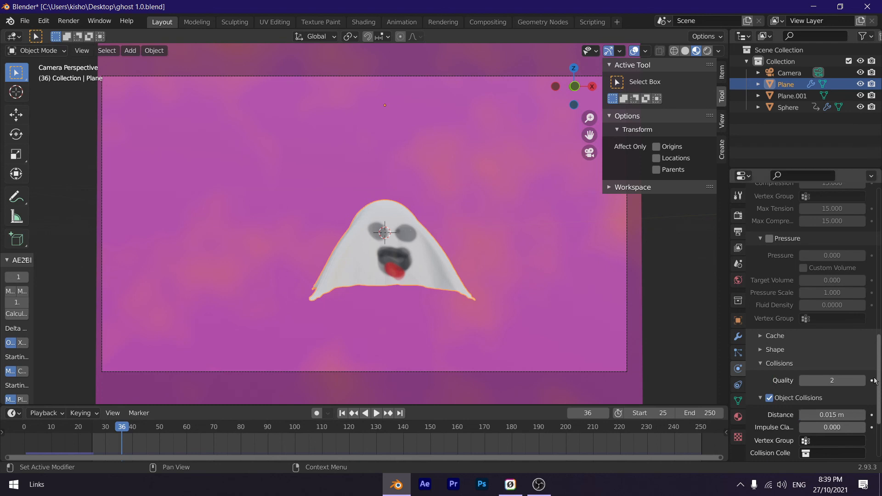
pyautogui.moveTo(879, 379); pyautogui.dragTo(879, 355)
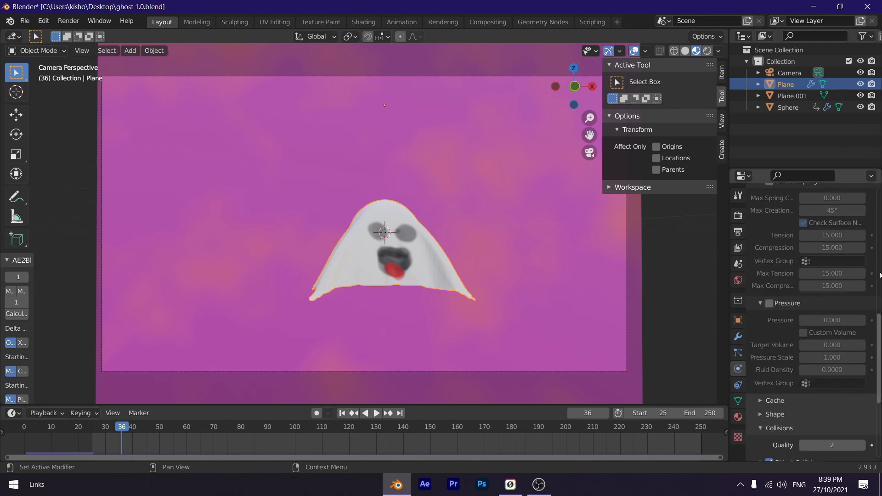
pyautogui.moveTo(879, 320); pyautogui.dragTo(879, 201)
# Filter the properties by "bake" and bake the ghost's cloth simulation from its cache settings
pyautogui.click(812, 177)
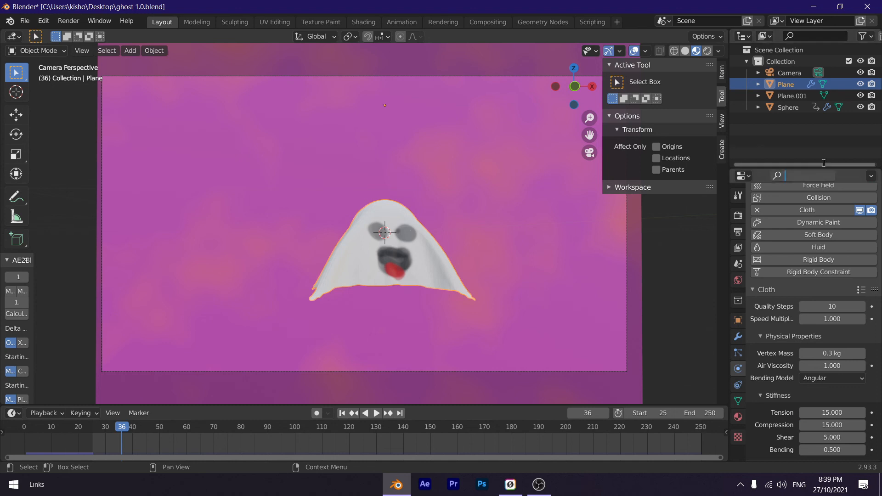
pyautogui.write('bake')
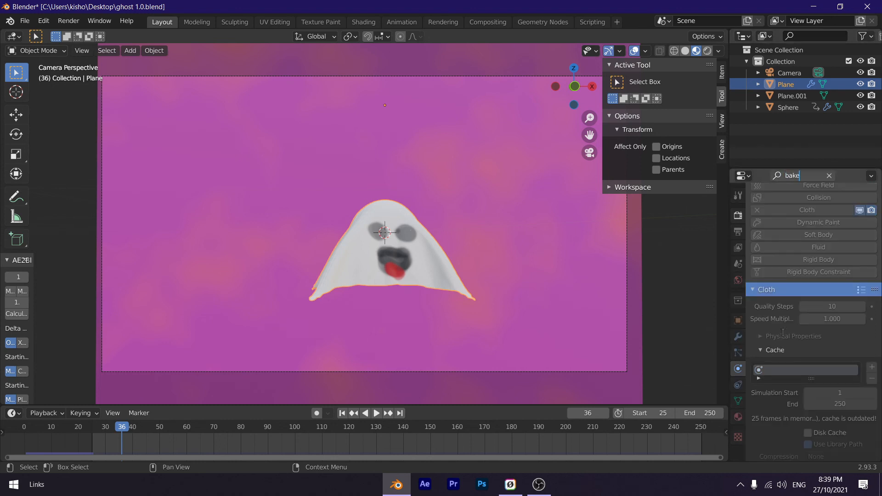
pyautogui.press('Return')
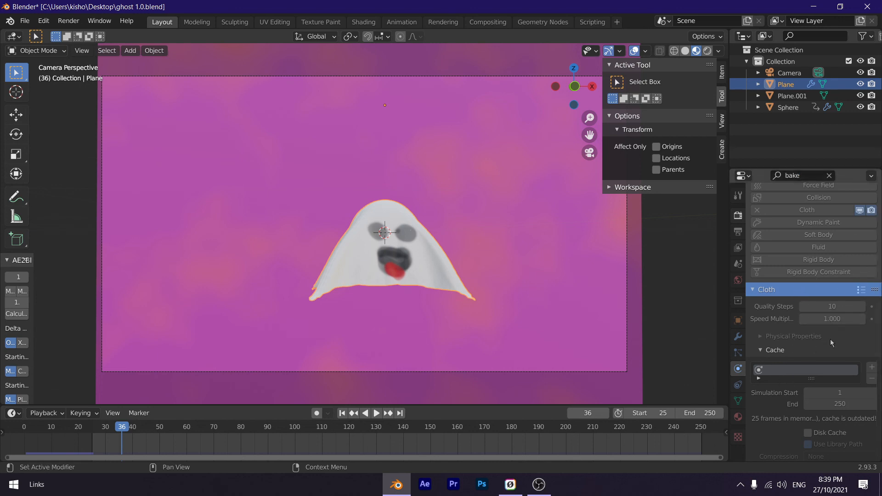
pyautogui.scroll(-5, 879, 278)
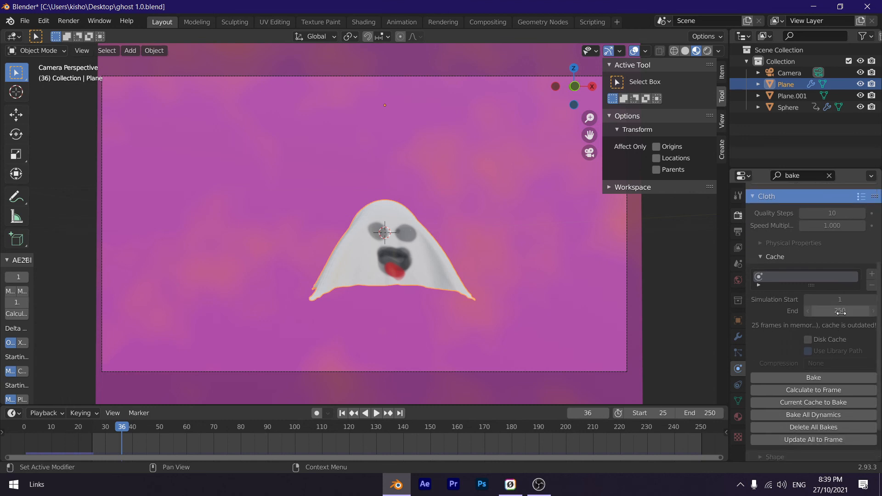
pyautogui.click(815, 376)
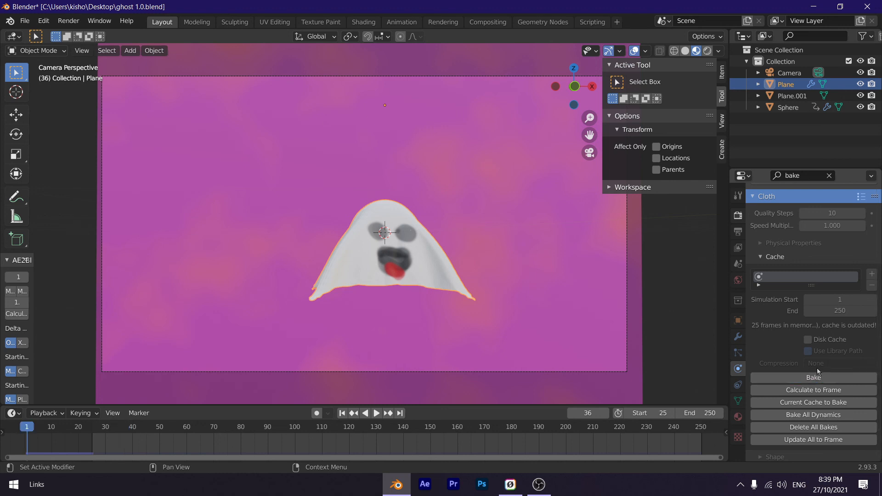